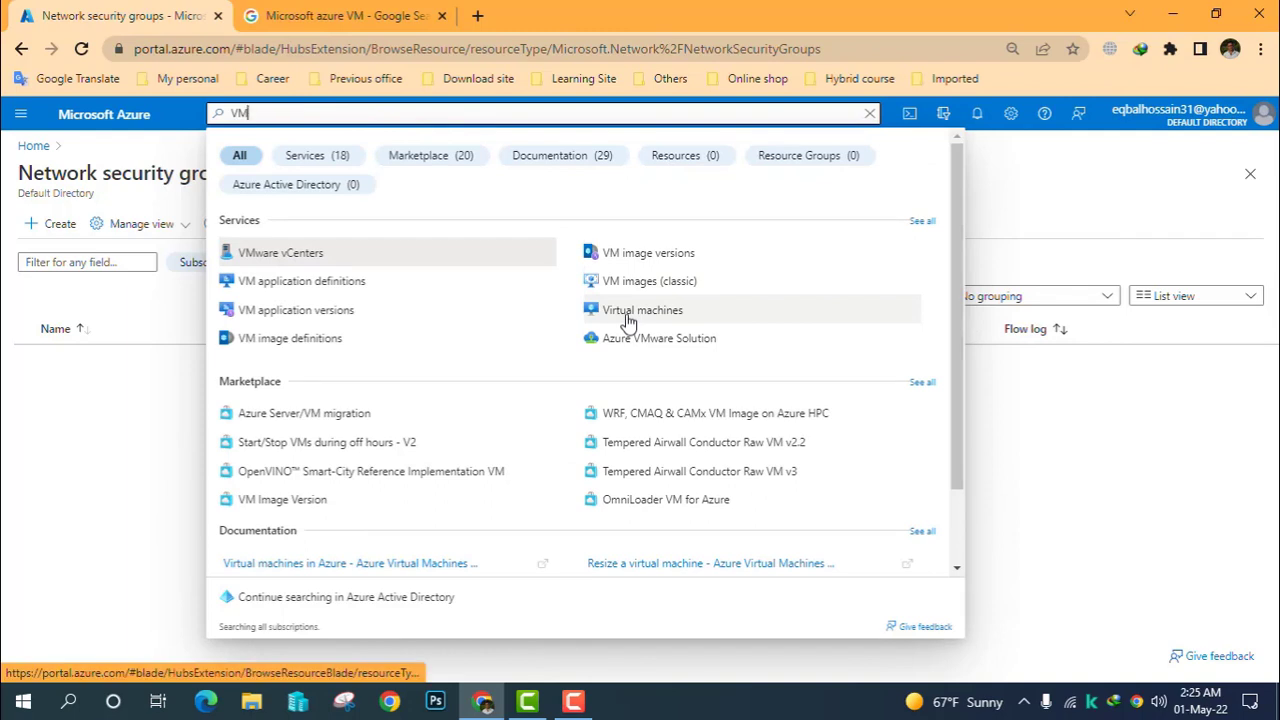
left_click(628, 318)
left_click_drag(10, 174, 318, 162)
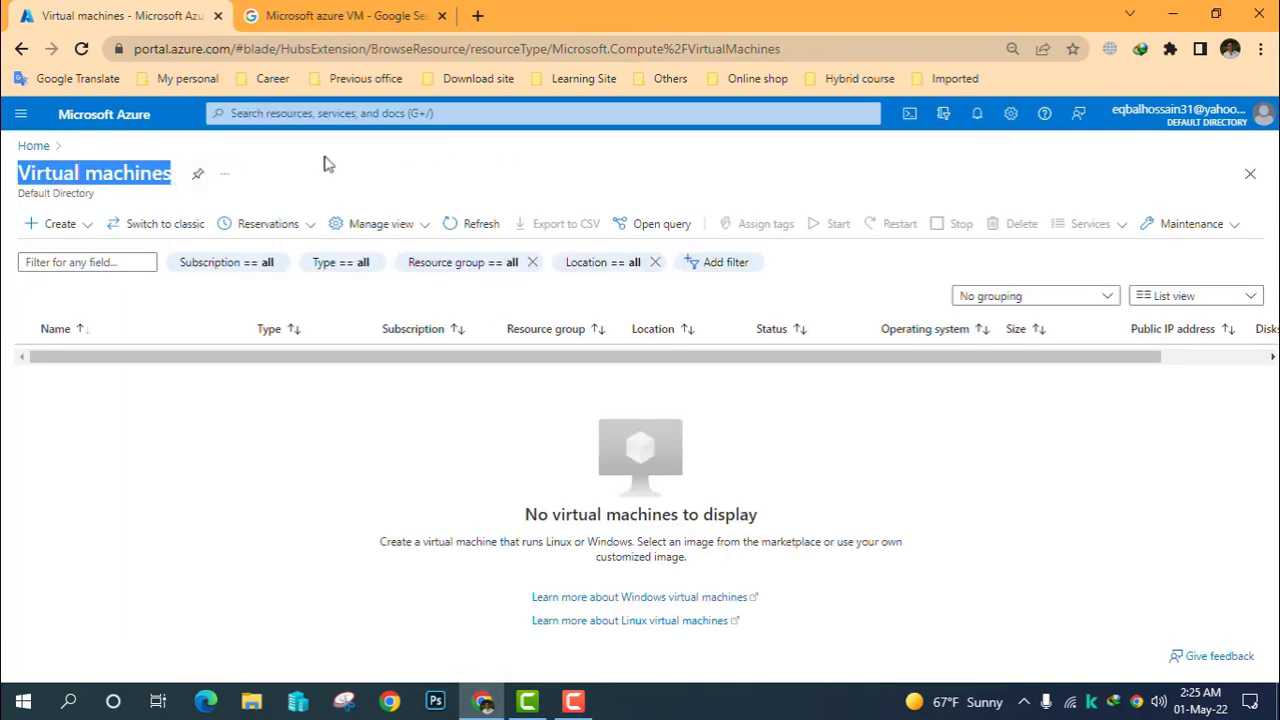
left_click(55, 225)
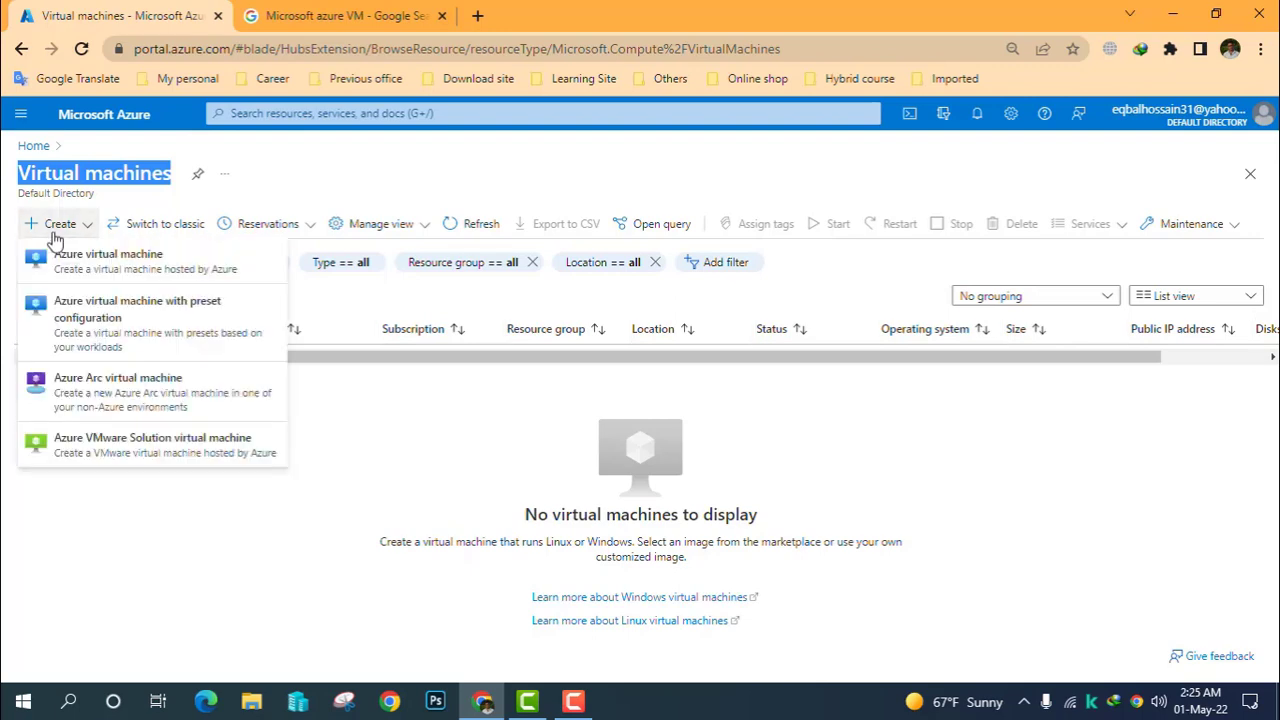
left_click(92, 268)
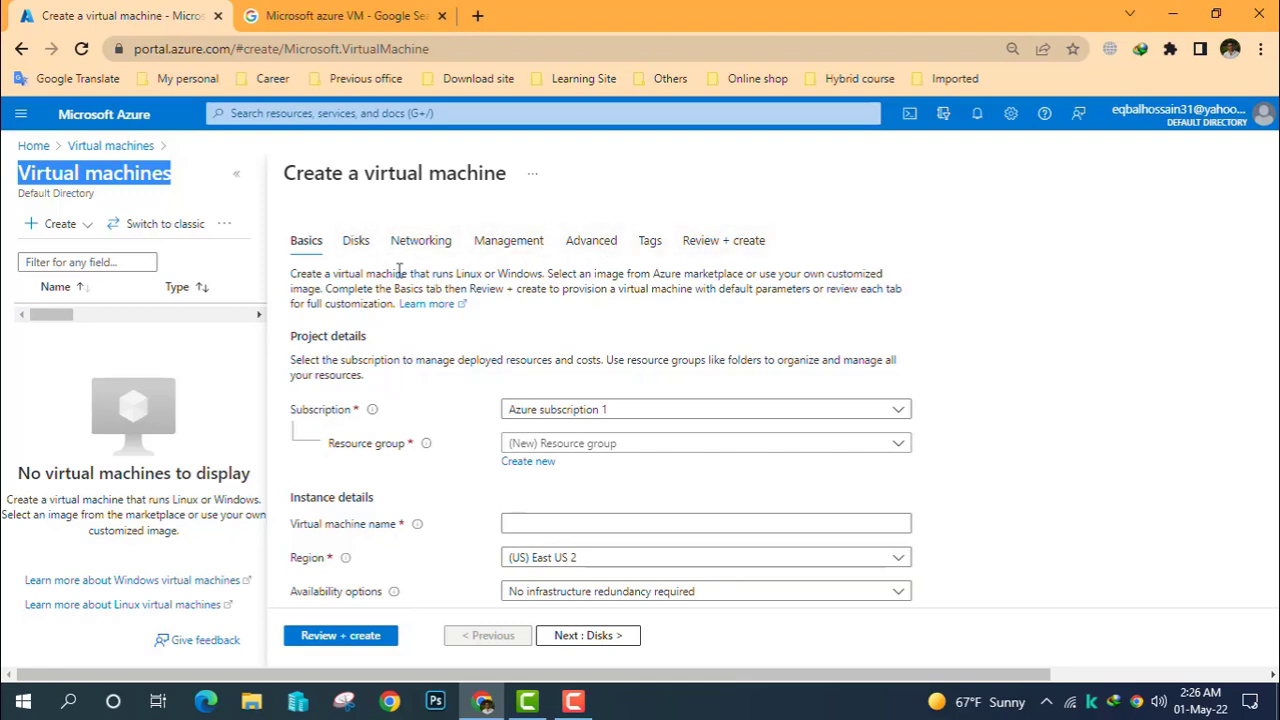
left_click(18, 50)
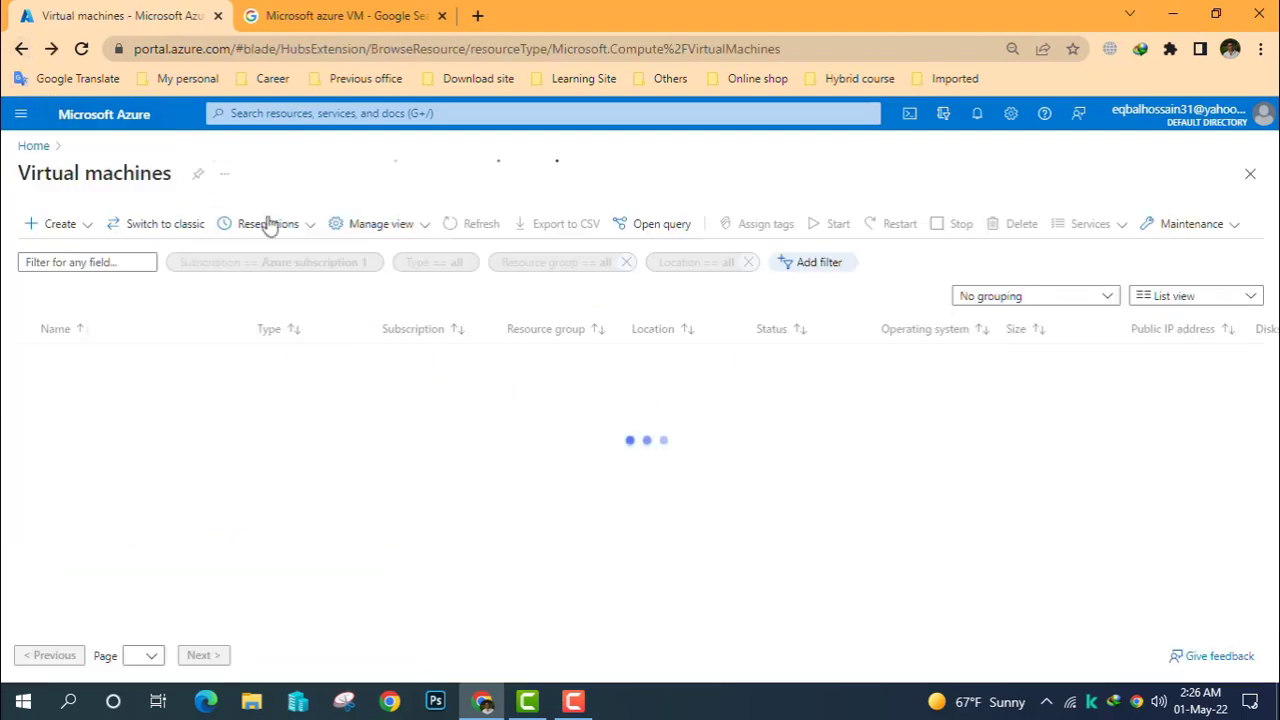
- Start a new resource group named ALOIT_RG in Azure subscription 1 and set its region to (US) East US 2
left_click(314, 116)
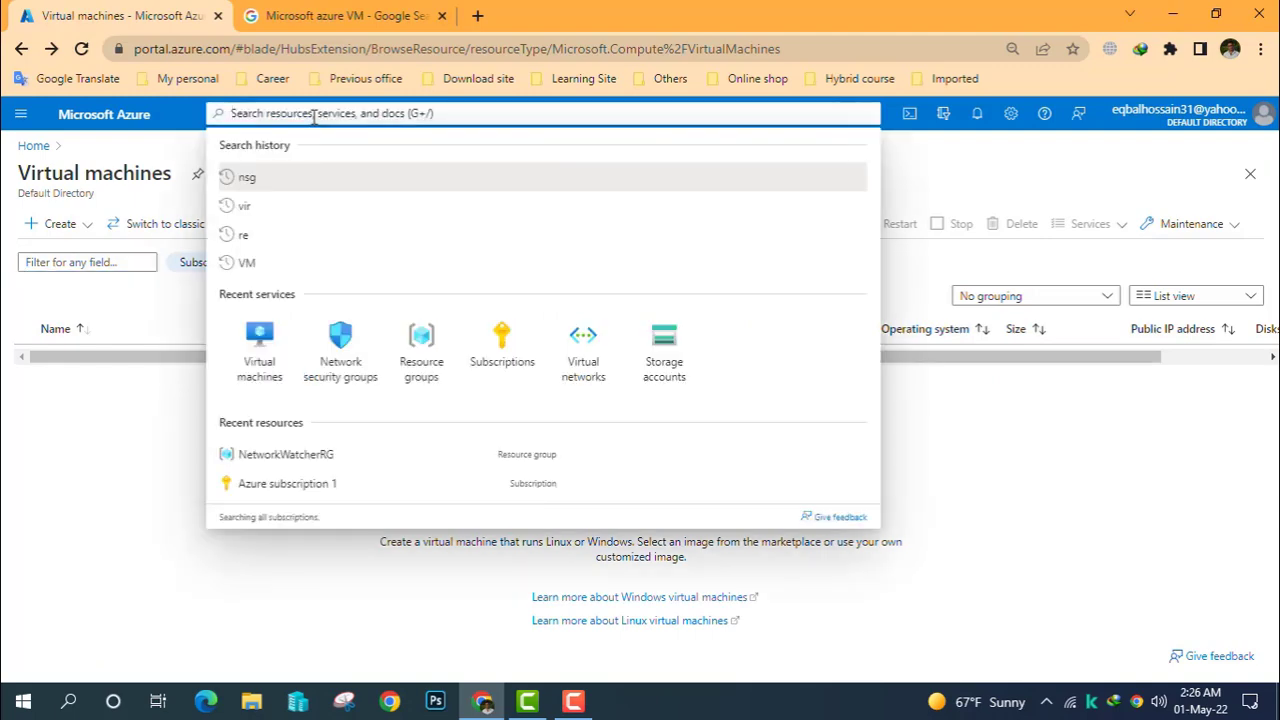
left_click(420, 320)
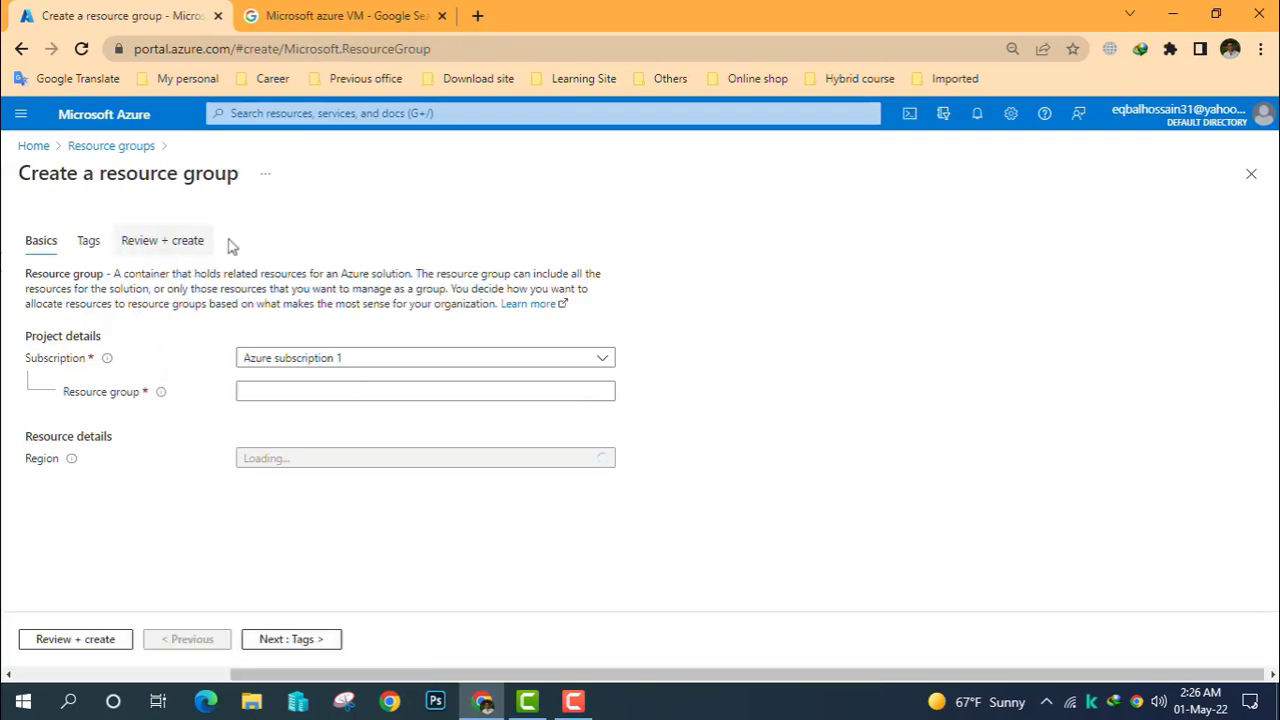
left_click(295, 390)
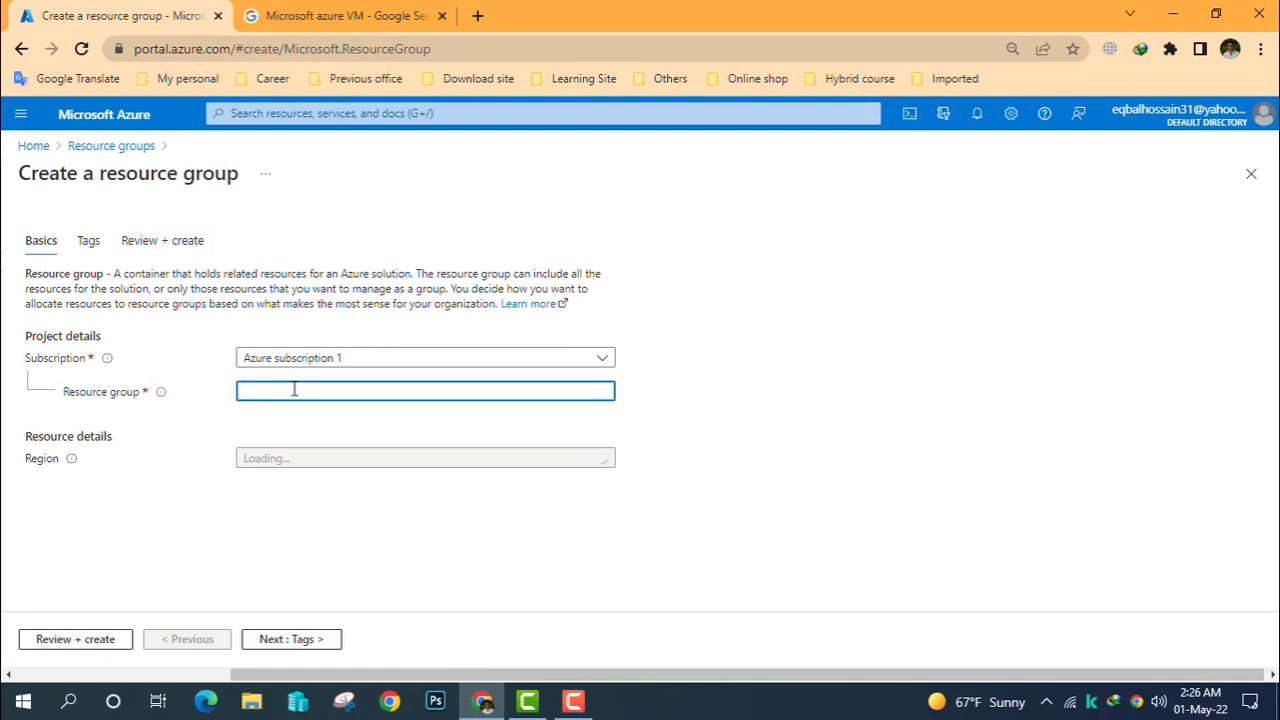
type("ALOIT")
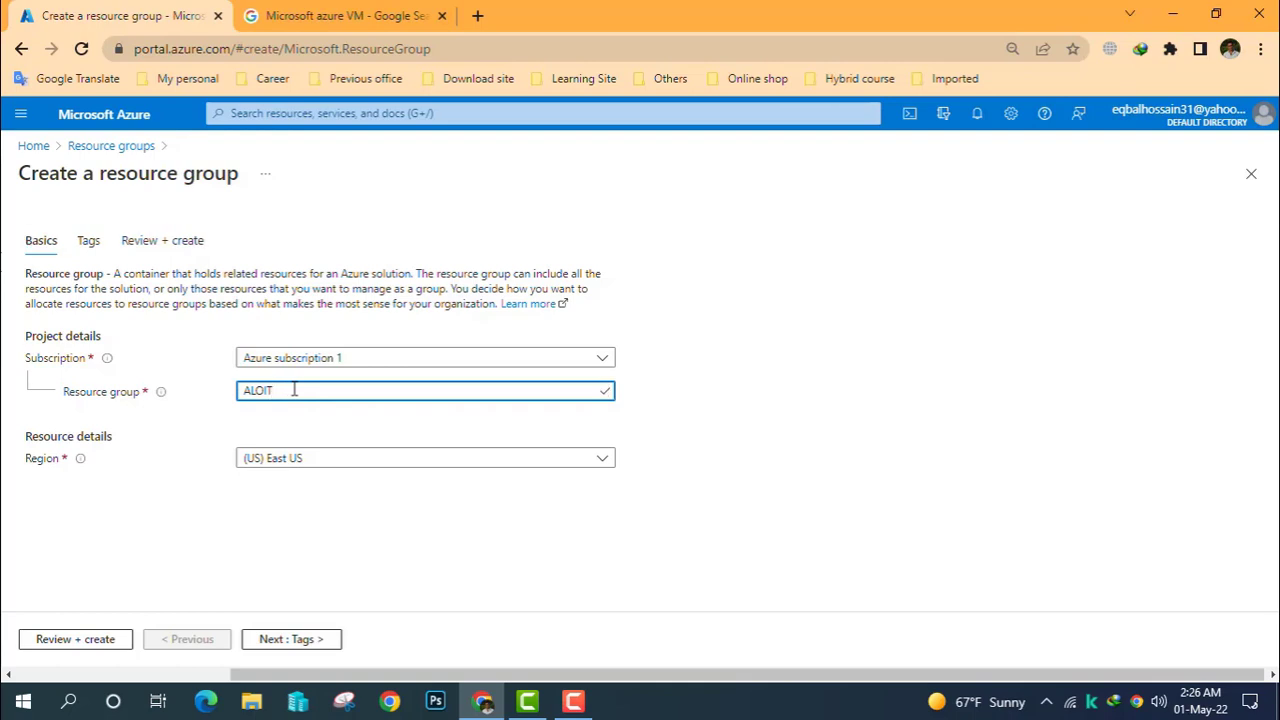
type("_RG")
left_click(371, 460)
left_click(310, 235)
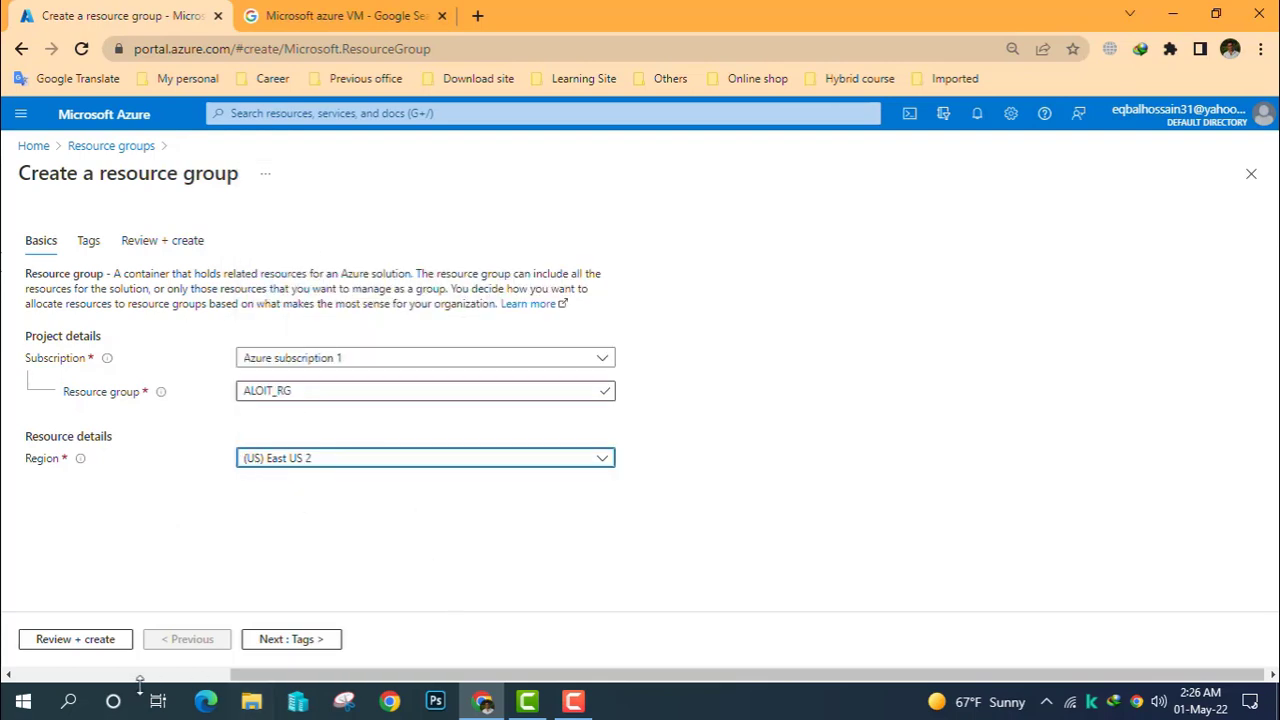
- Leave the resource group's tags empty, then review and create the group
left_click(277, 638)
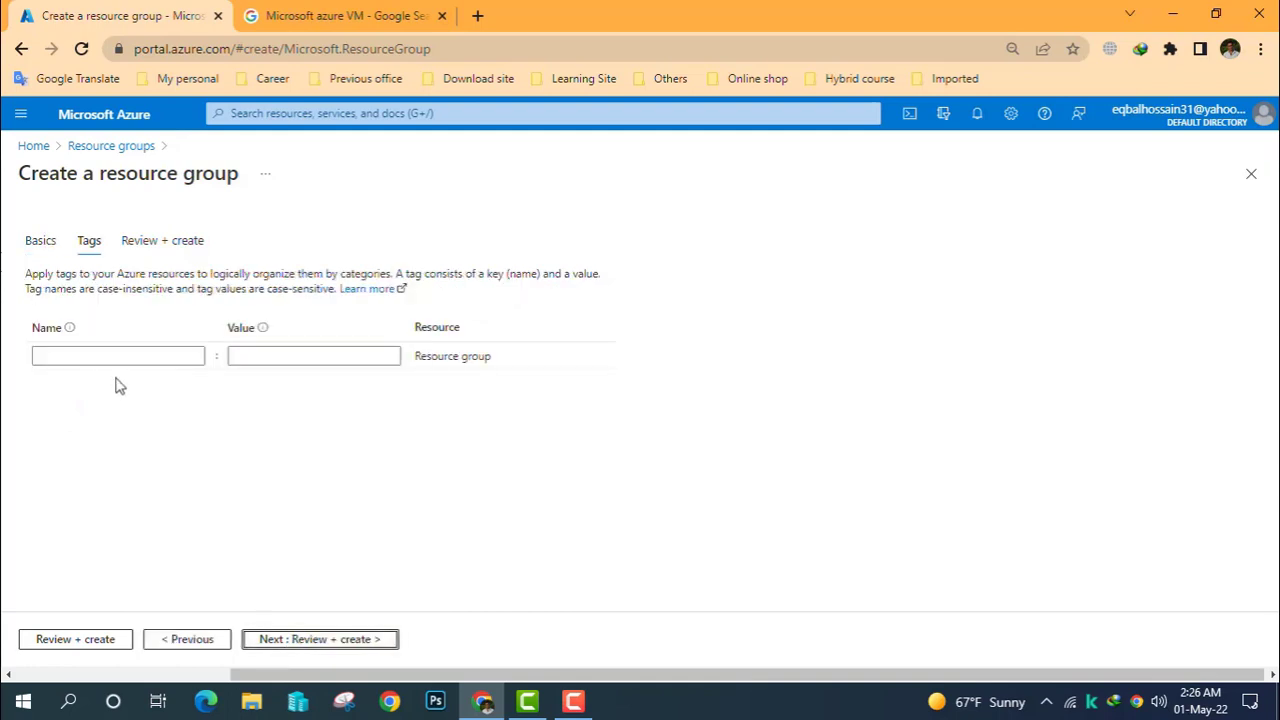
left_click(81, 350)
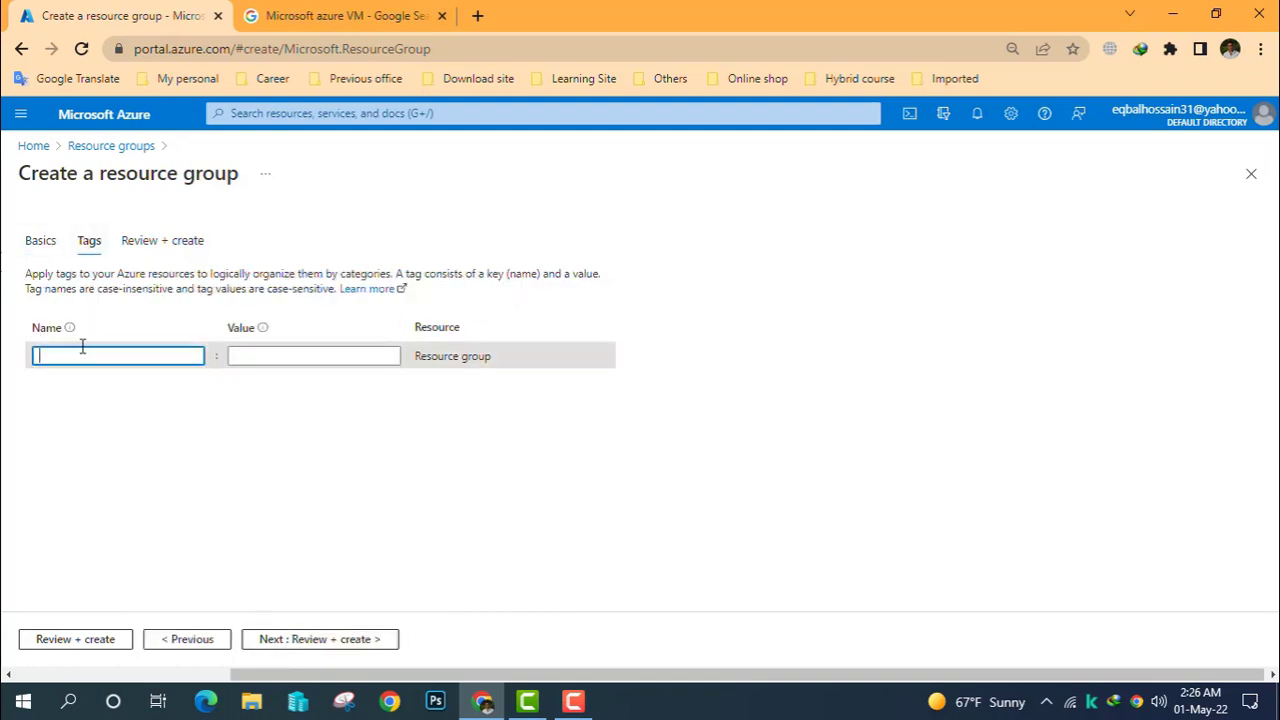
left_click(330, 352)
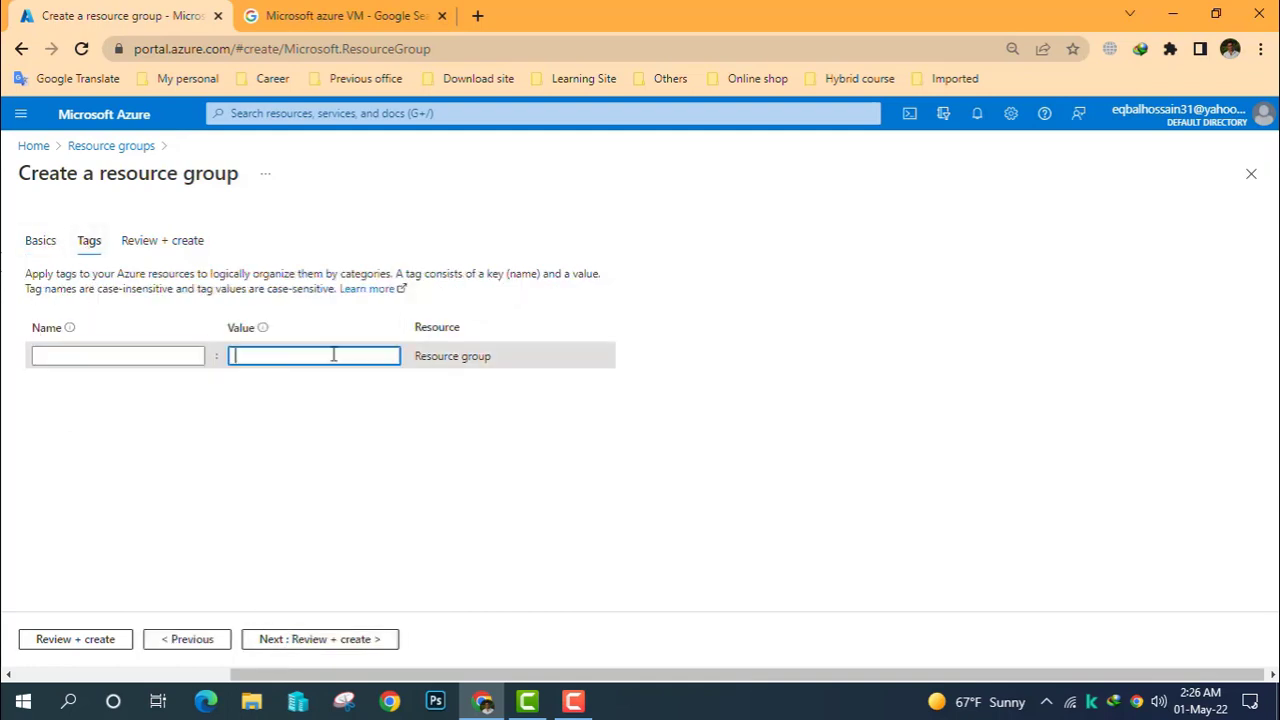
left_click(103, 355)
left_click(349, 645)
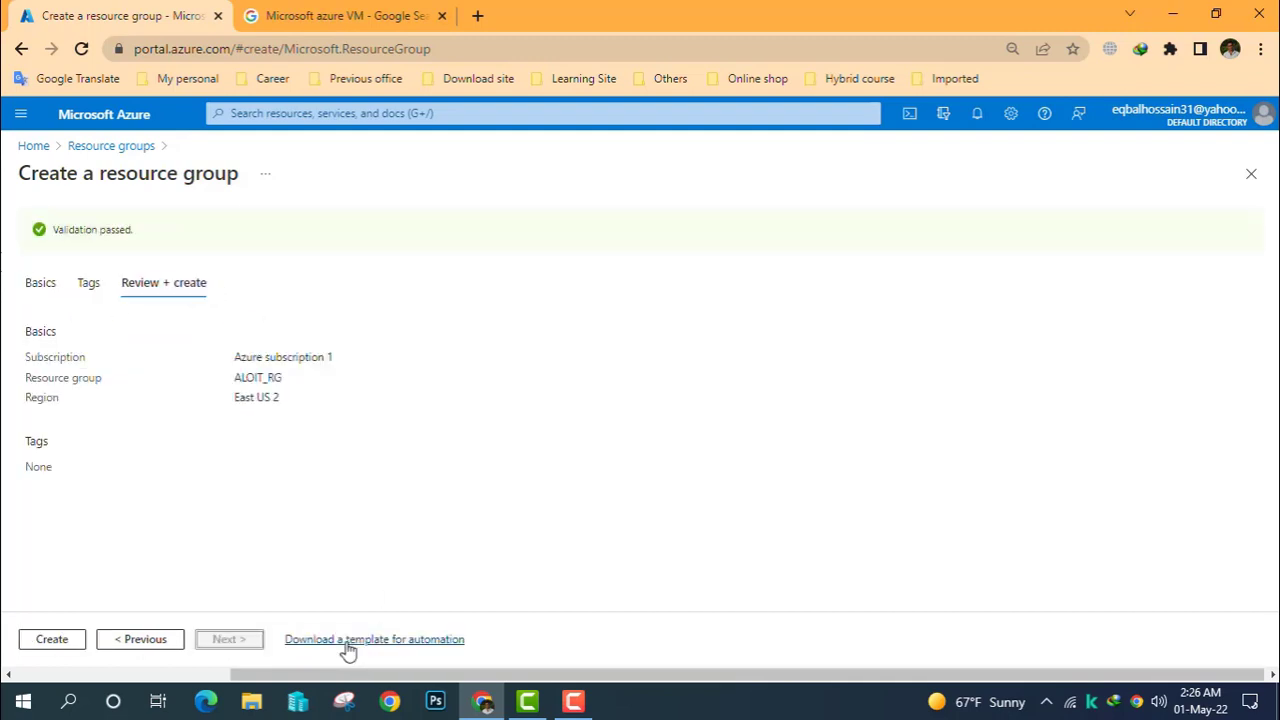
left_click(50, 640)
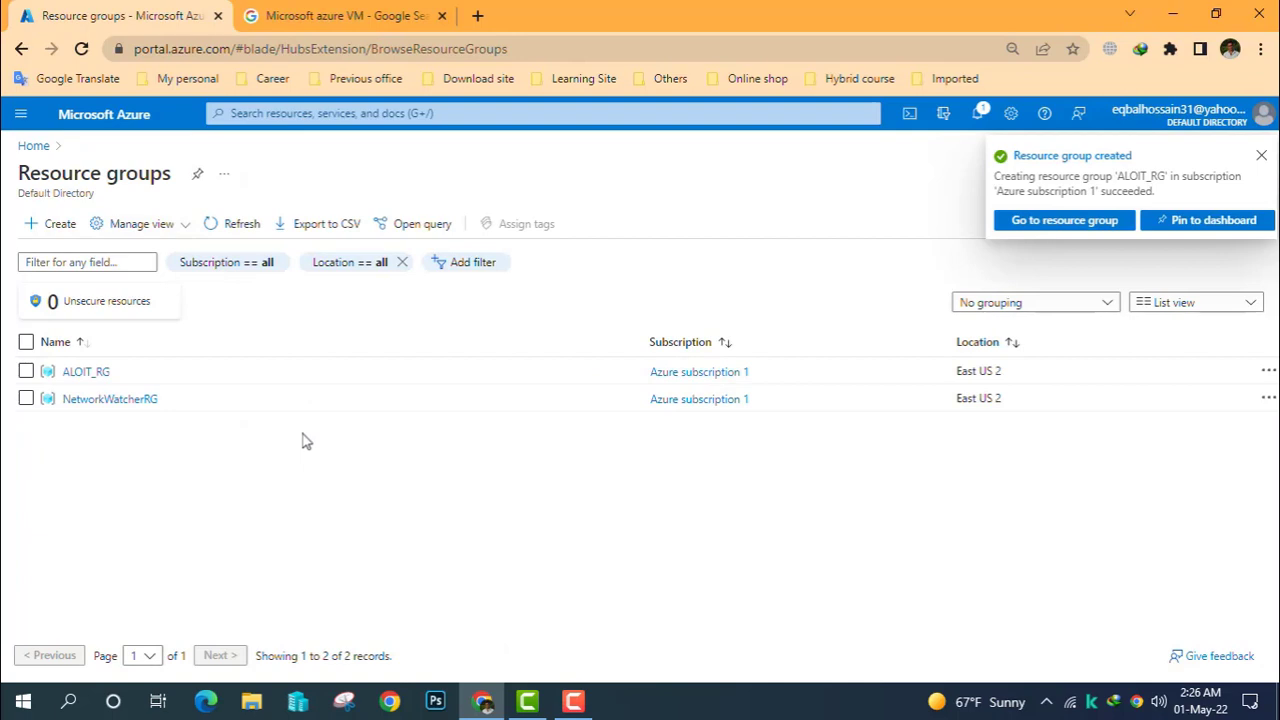
- Find the Virtual networks service and start a new virtual network in the ALOIT_RG resource group
left_click(318, 115)
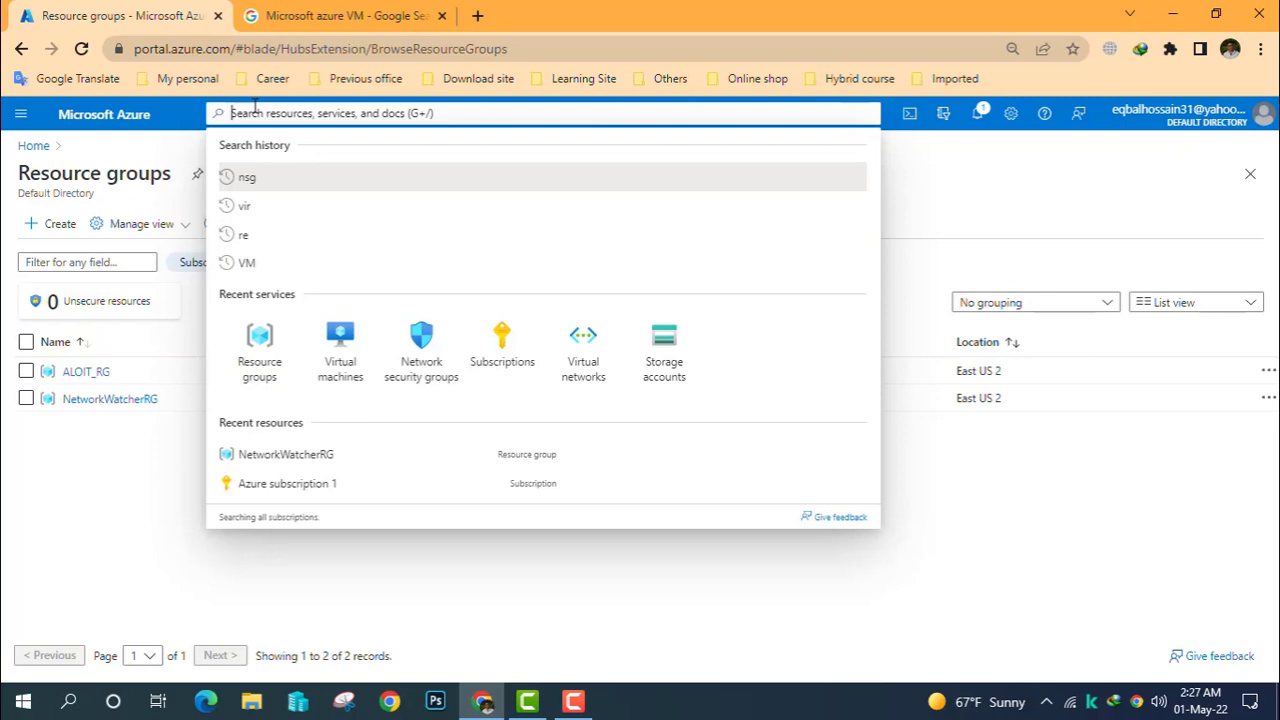
type("vir")
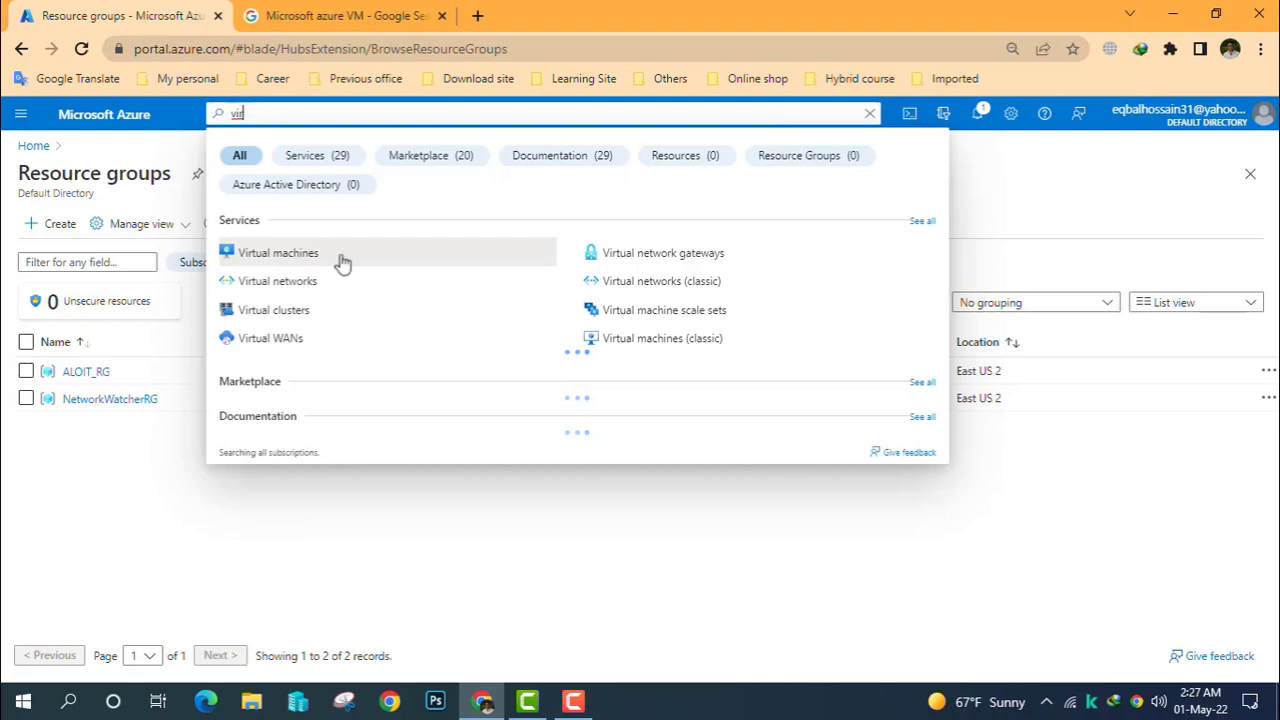
left_click(282, 286)
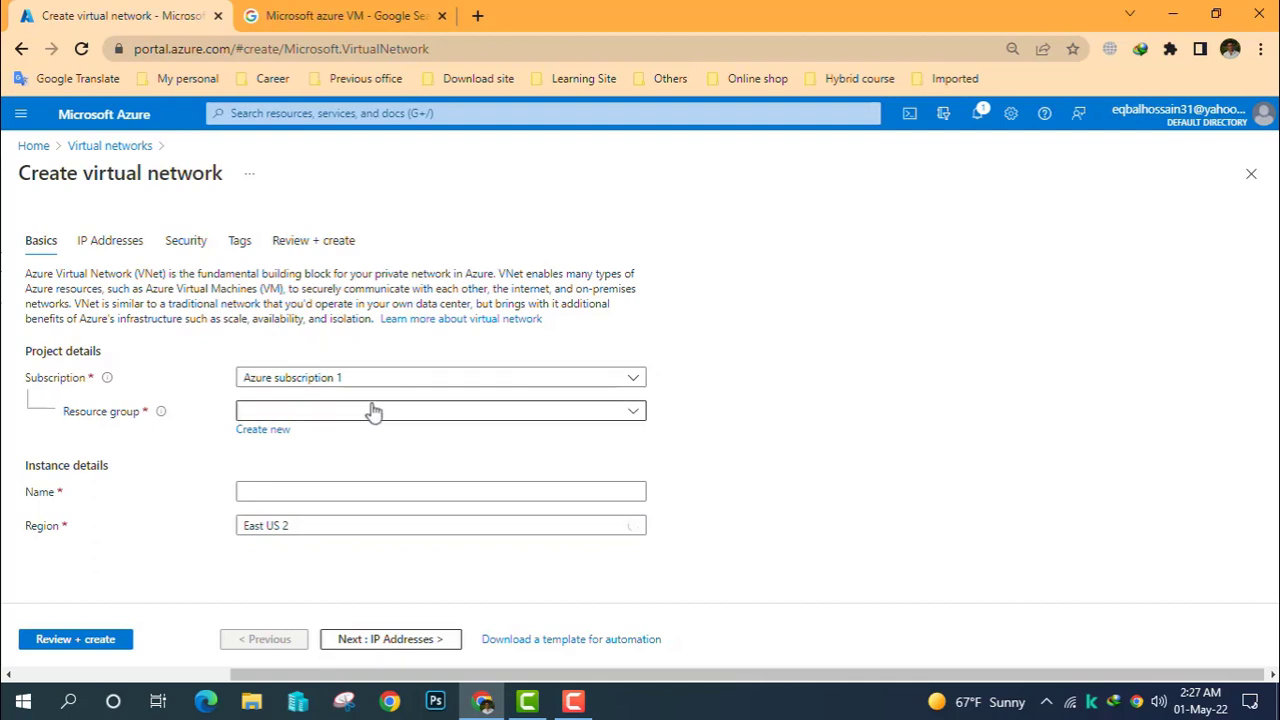
left_click(371, 410)
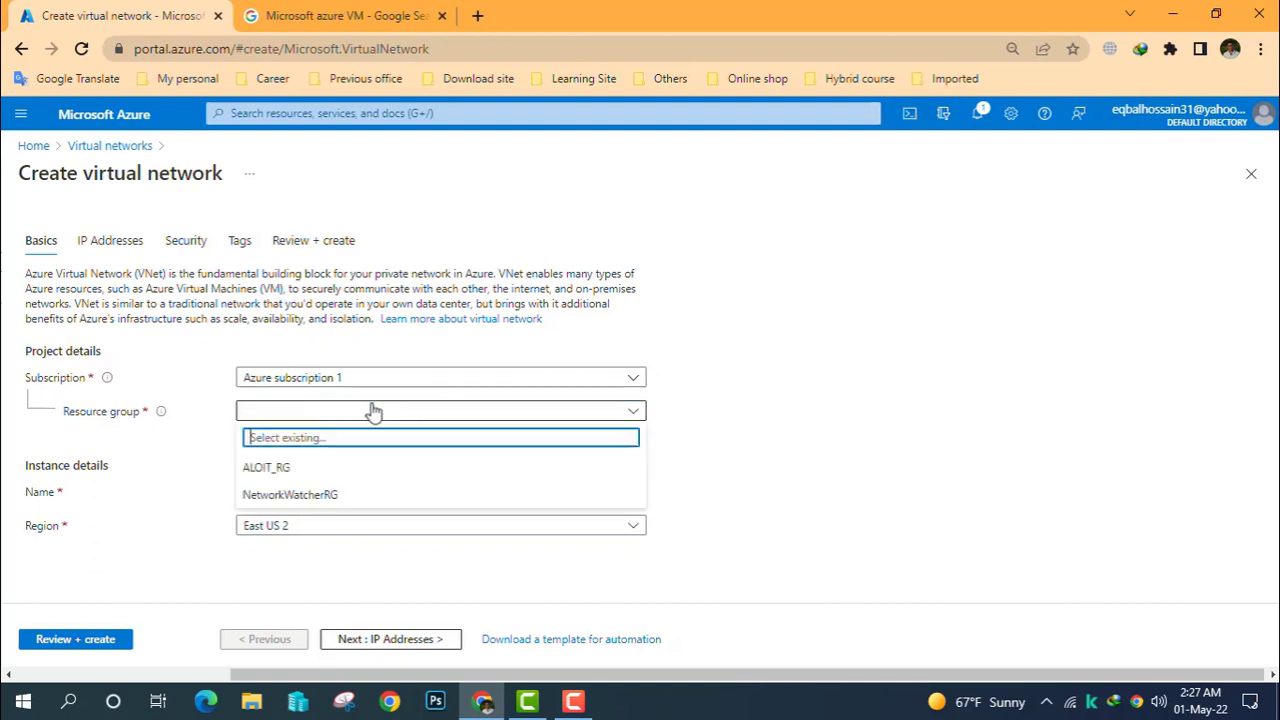
left_click(285, 470)
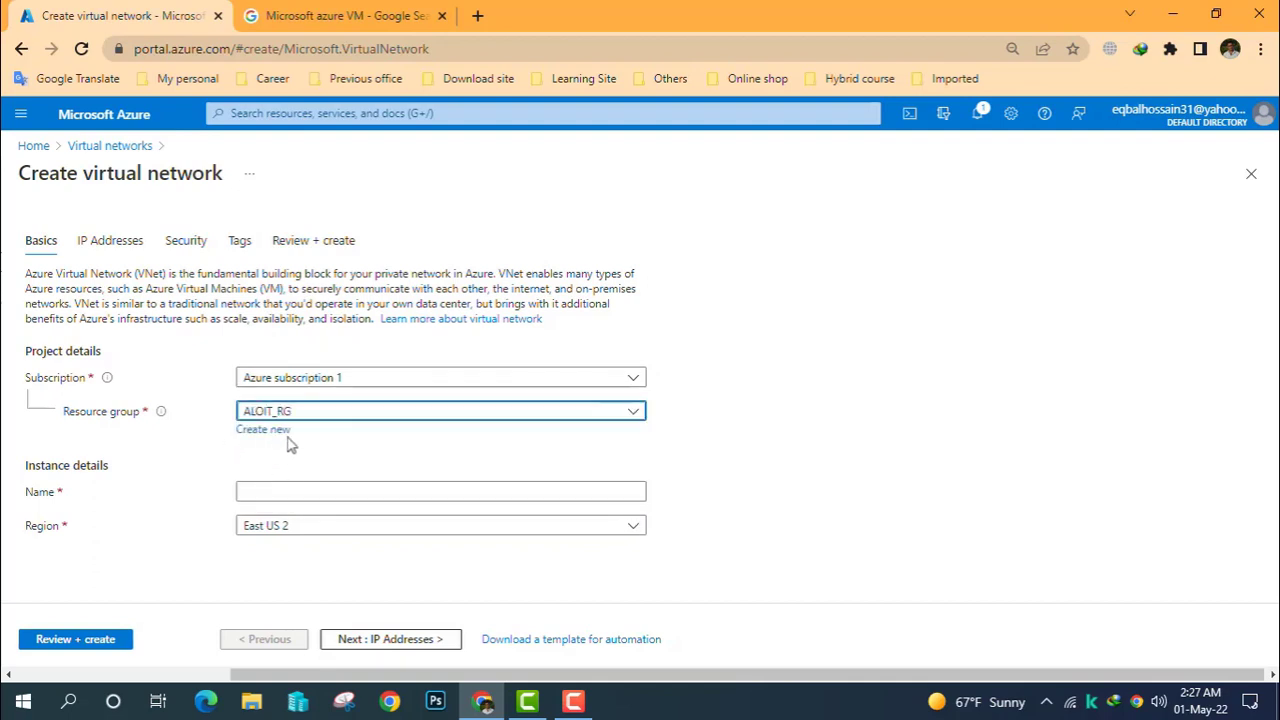
- Name the virtual network VnetALOIT-RG and set its region to East US 2
left_click(286, 494)
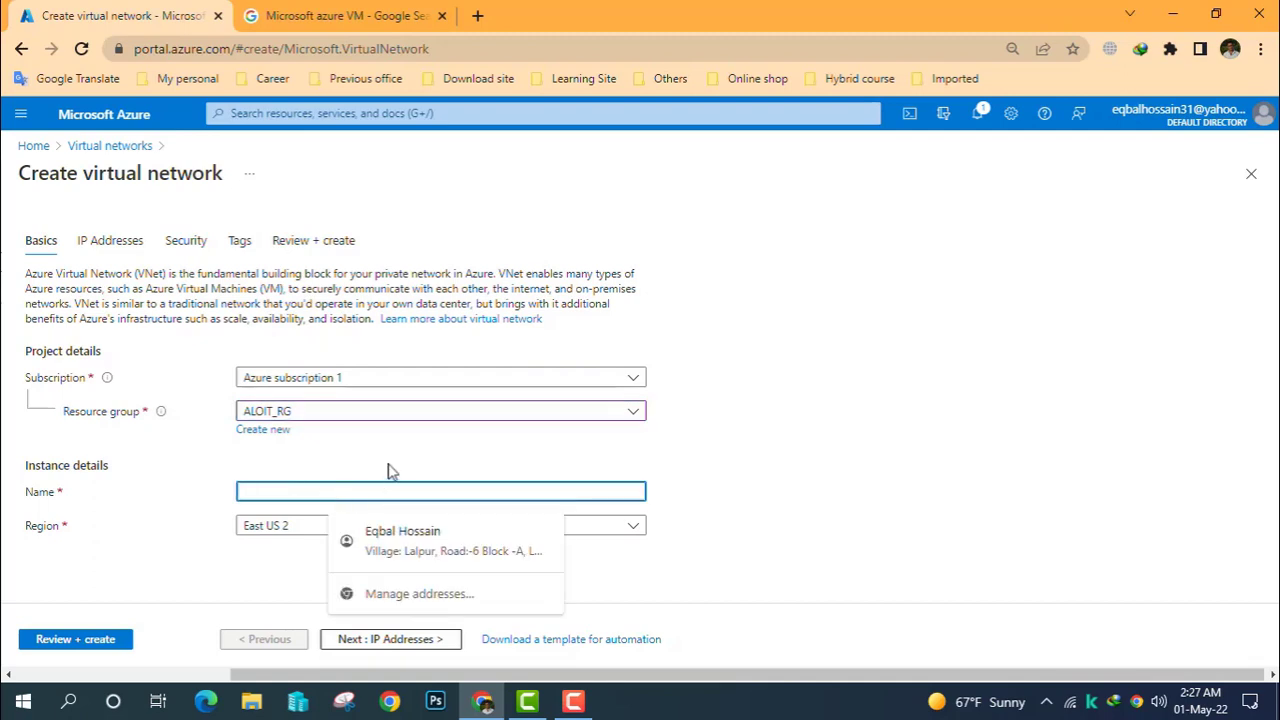
type("Vn")
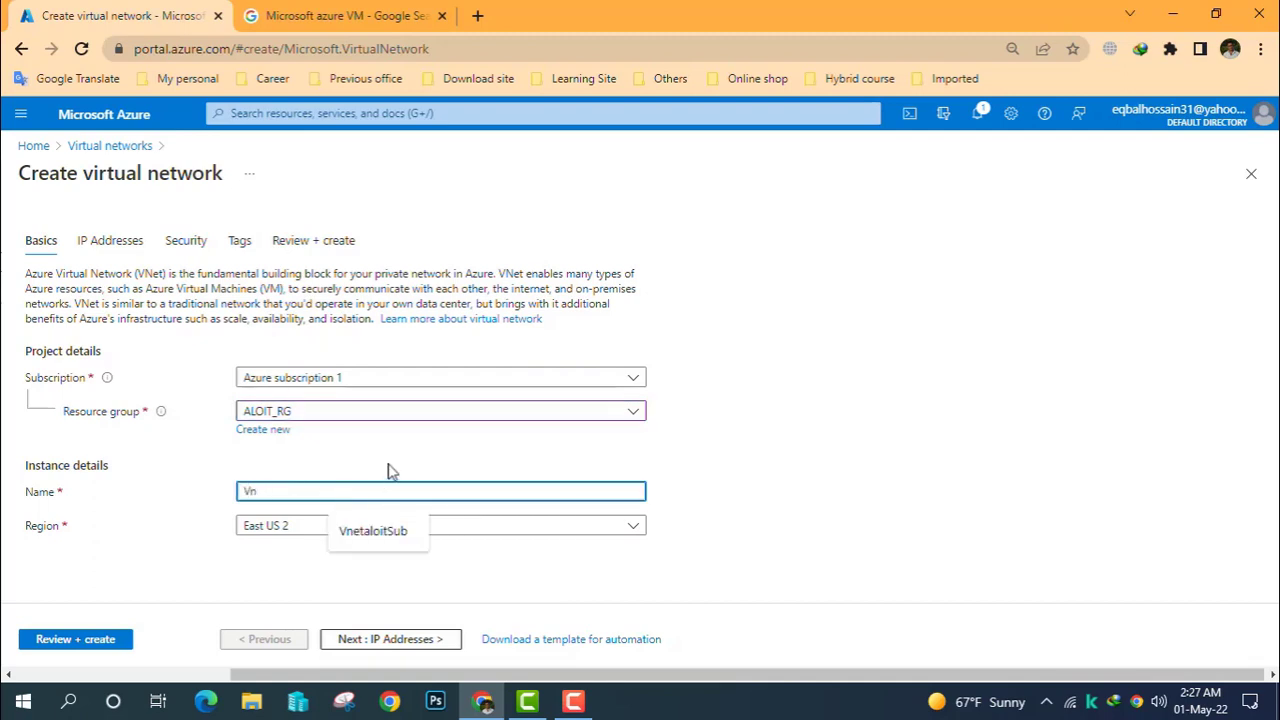
type("etaLOITr")
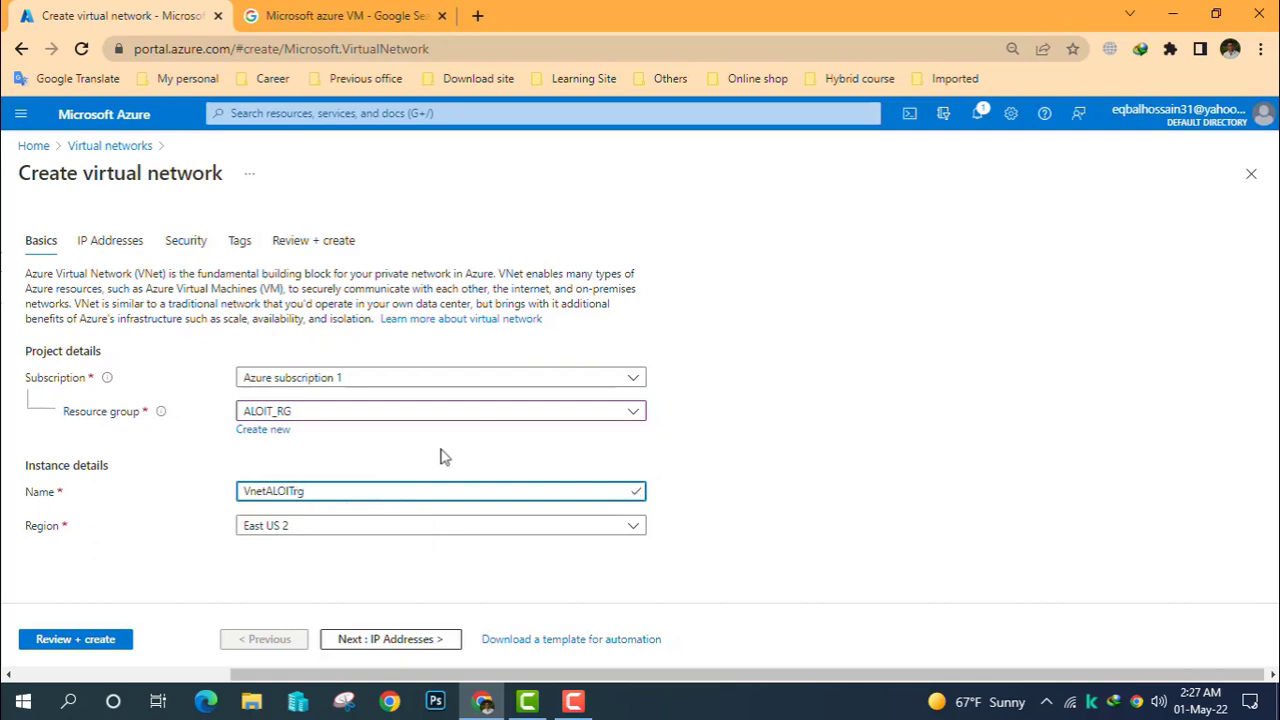
key("BackSpace")
type("RG")
left_click(288, 536)
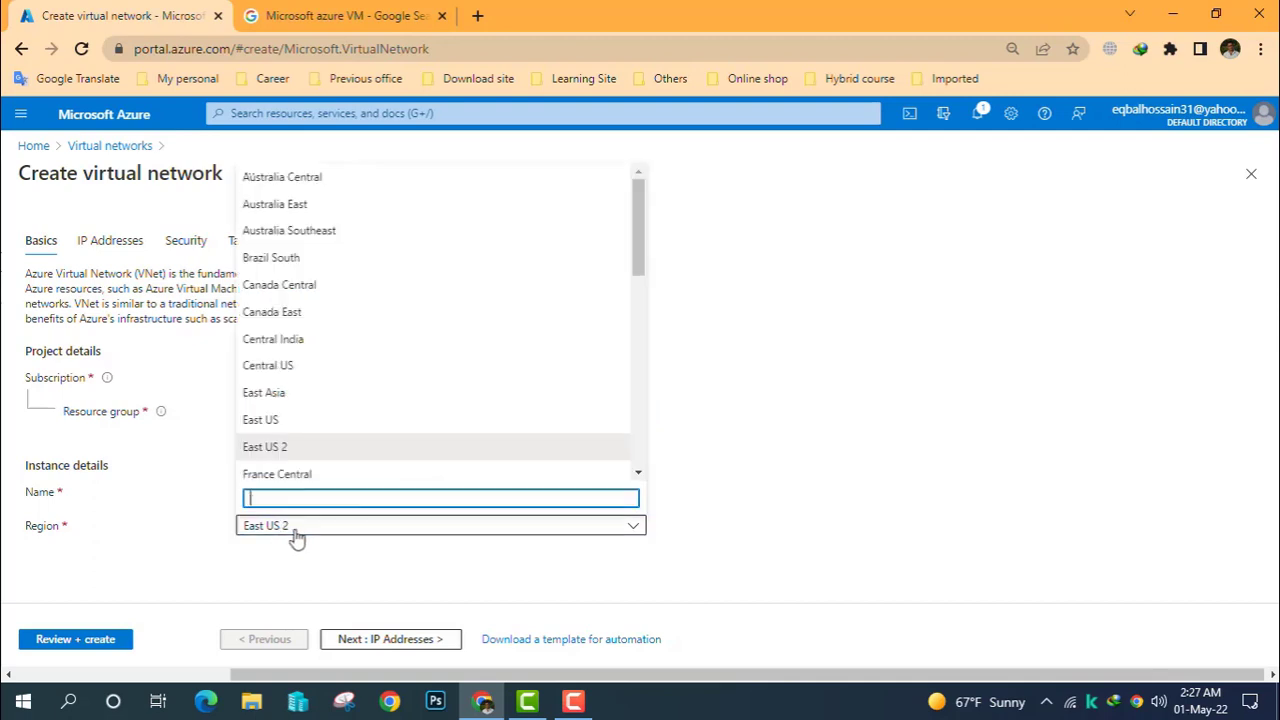
left_click(265, 446)
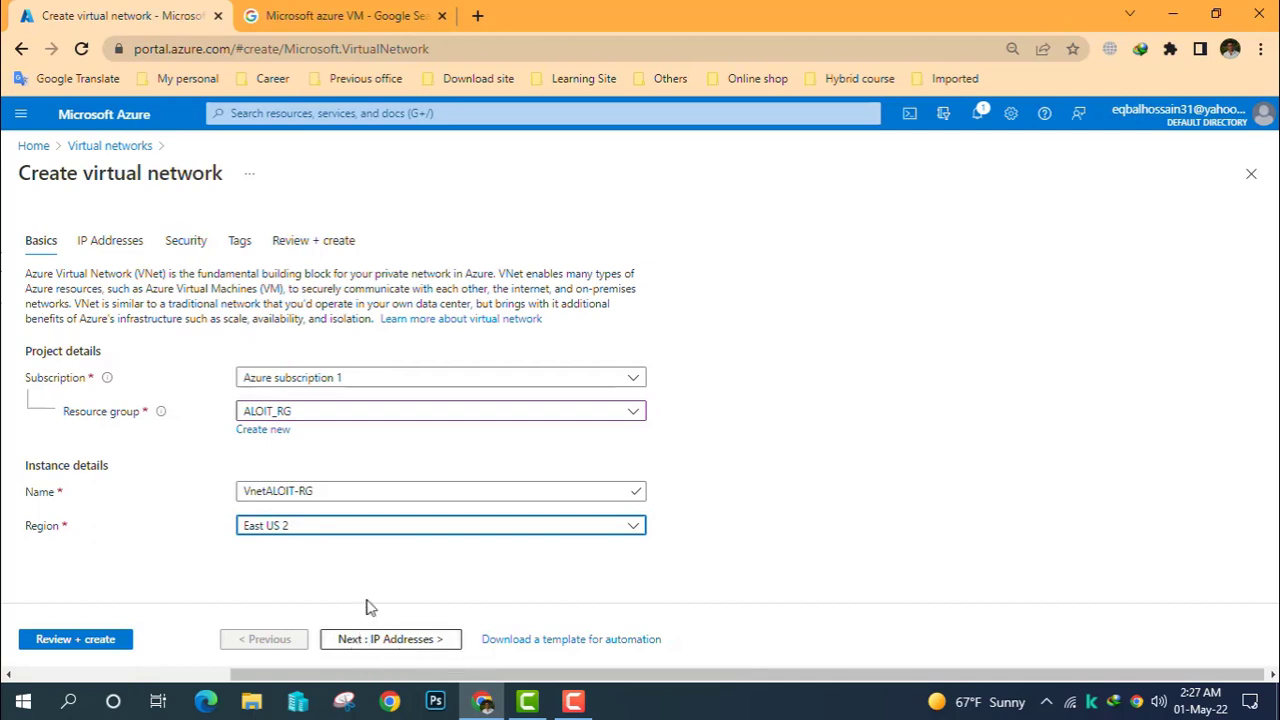
- Replace the virtual network's default IPv4 address space with 172.16.0.0/16
left_click(378, 638)
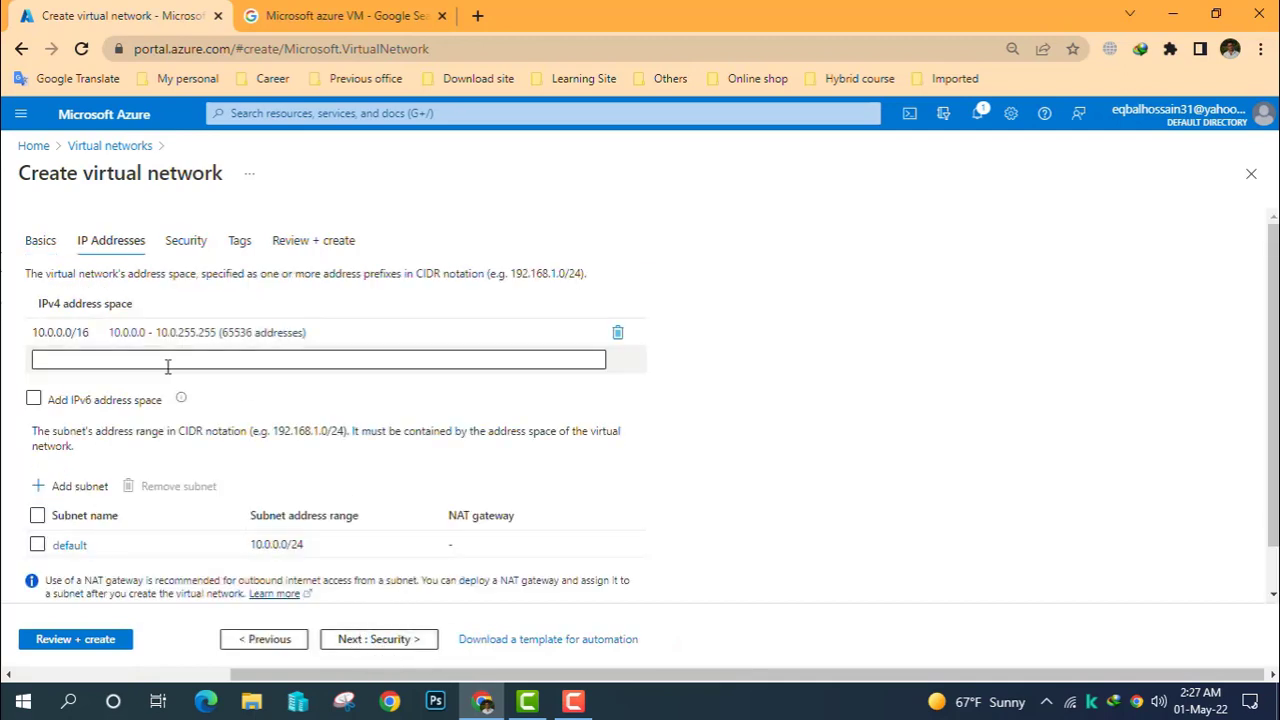
left_click_drag(158, 332, 5, 323)
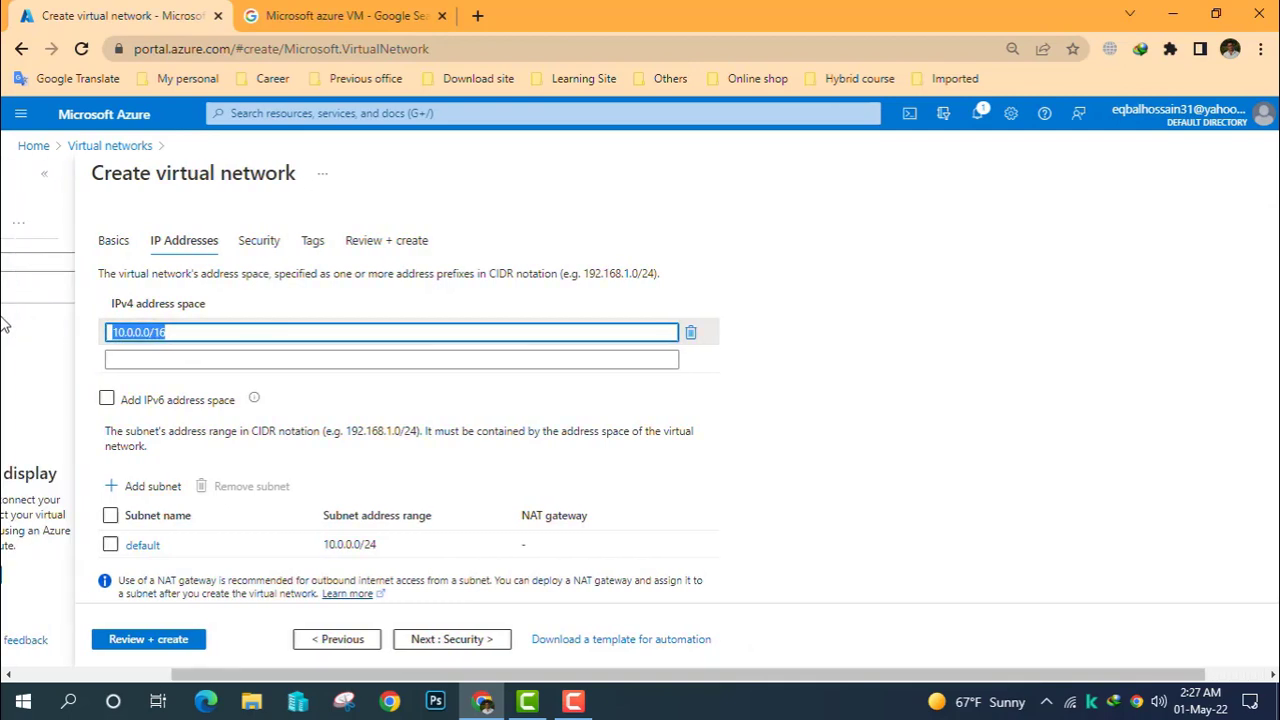
type("17")
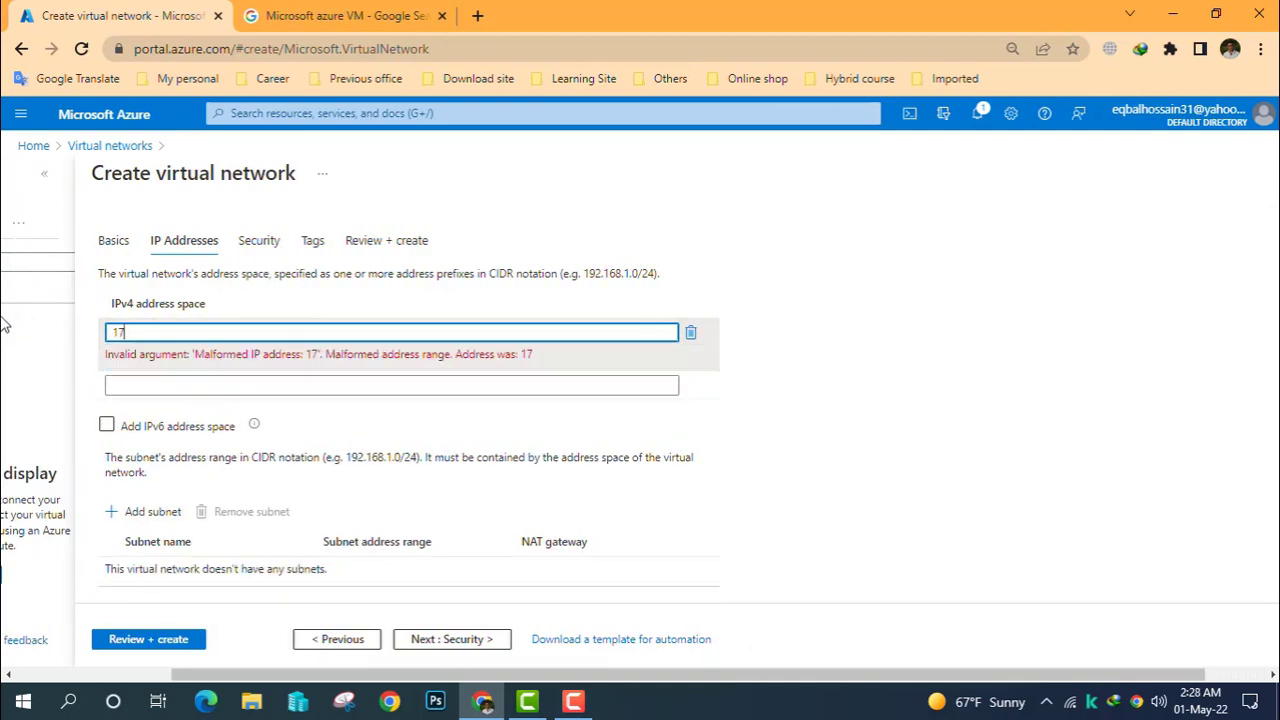
type("2.16")
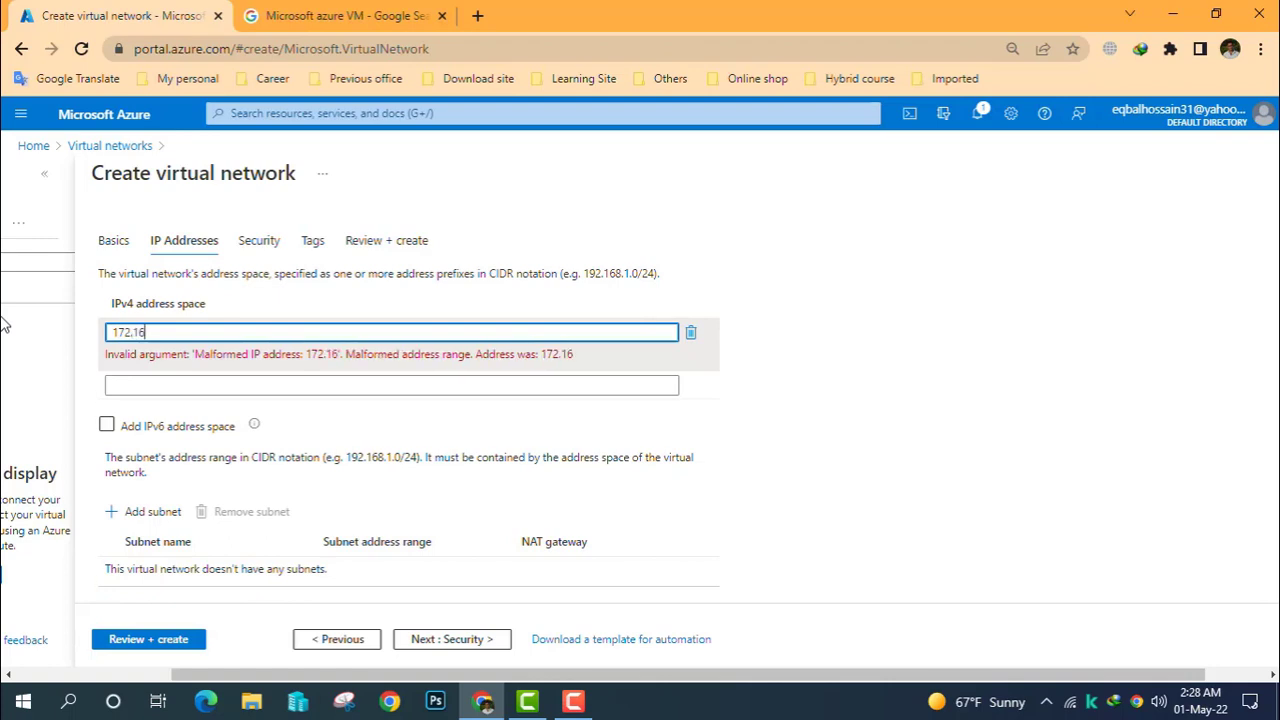
type(".0.0")
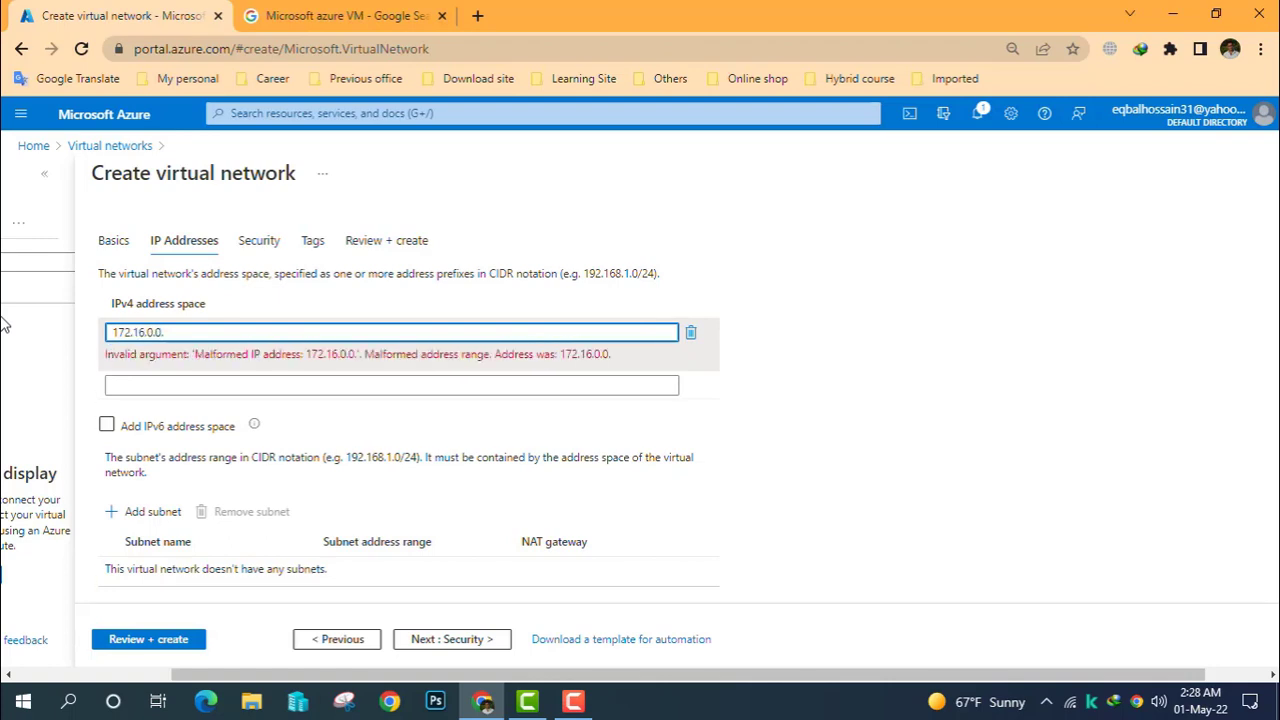
type("/16")
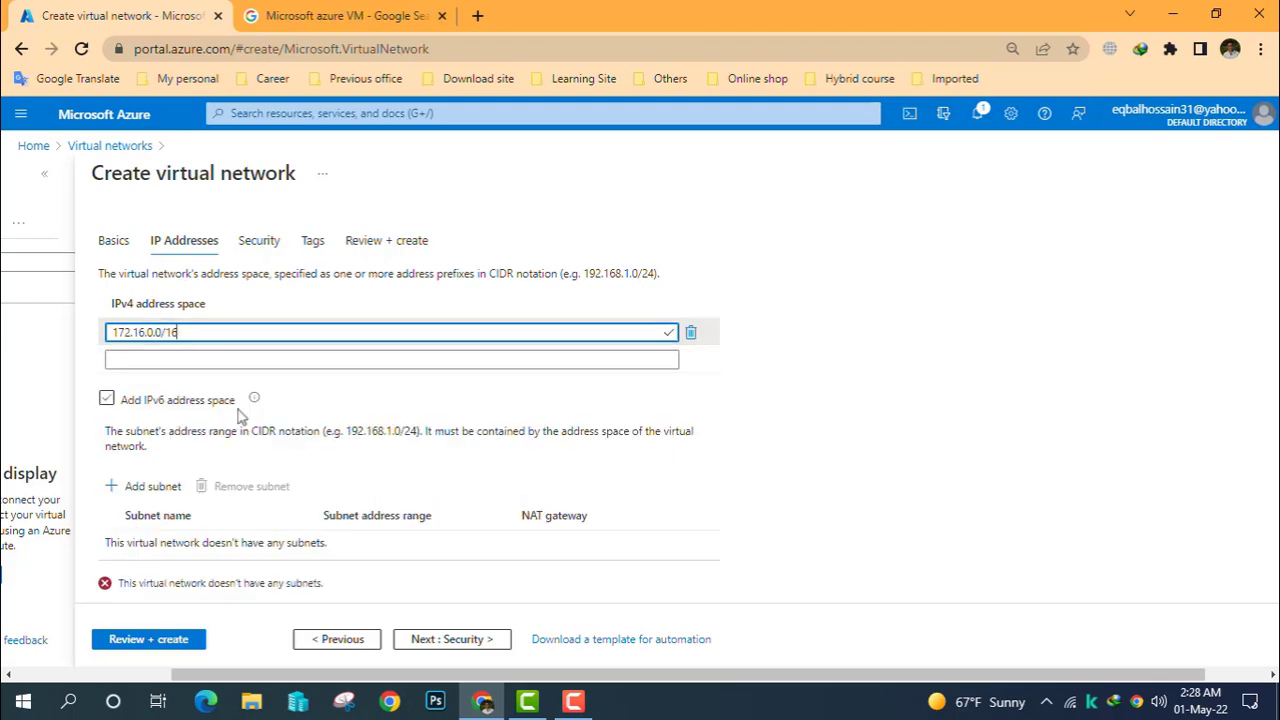
- Add a subnet named Vnetsub with the address range 172.16.0.0/24 to the virtual network
left_click(1260, 48)
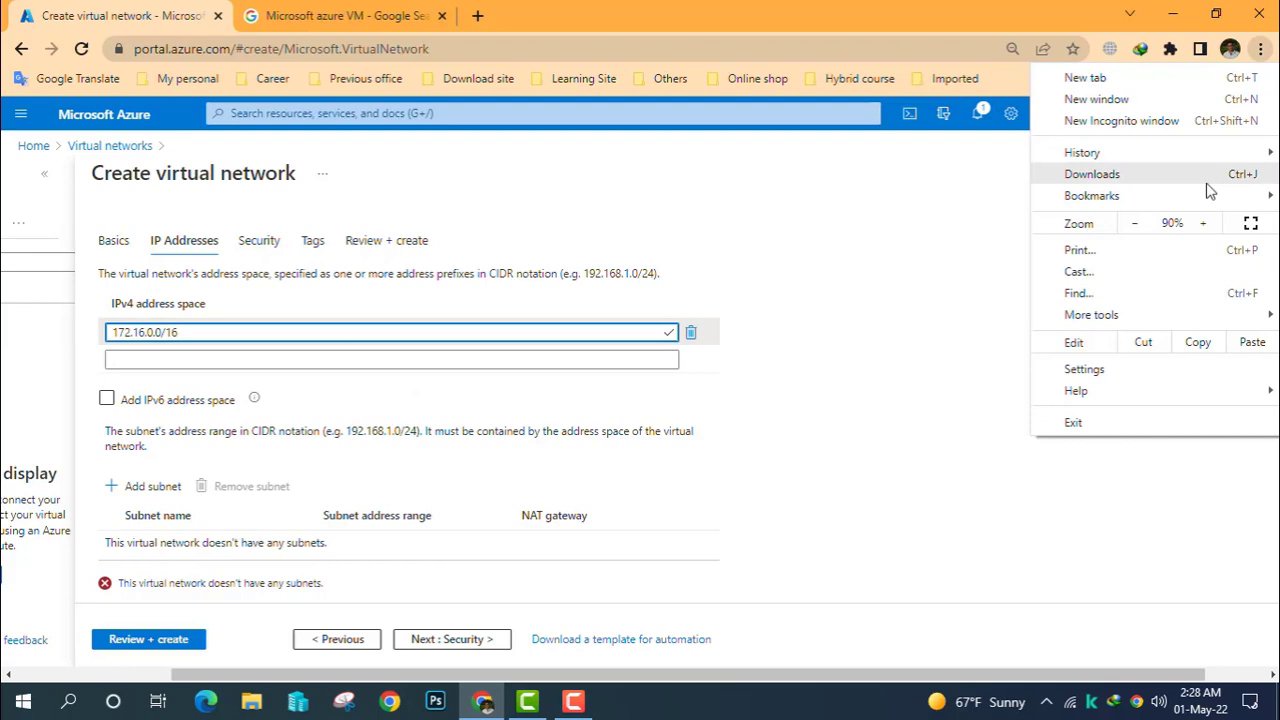
left_click(1134, 223)
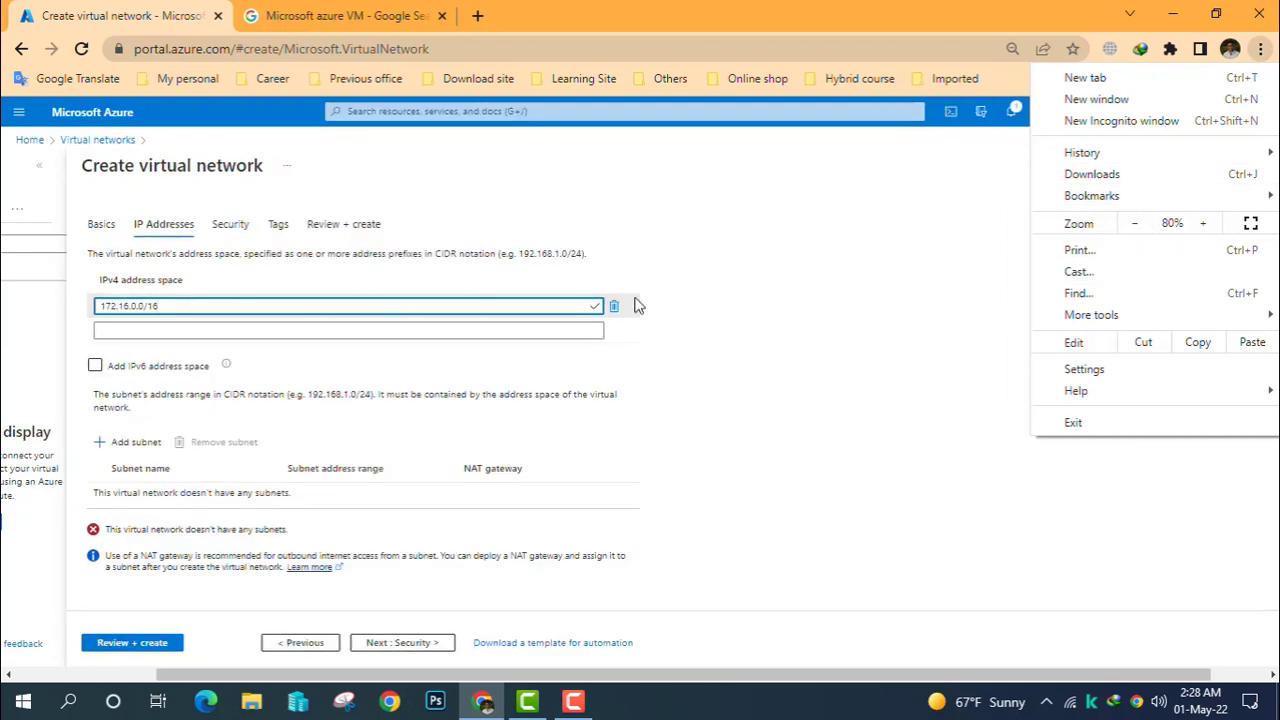
left_click(127, 442)
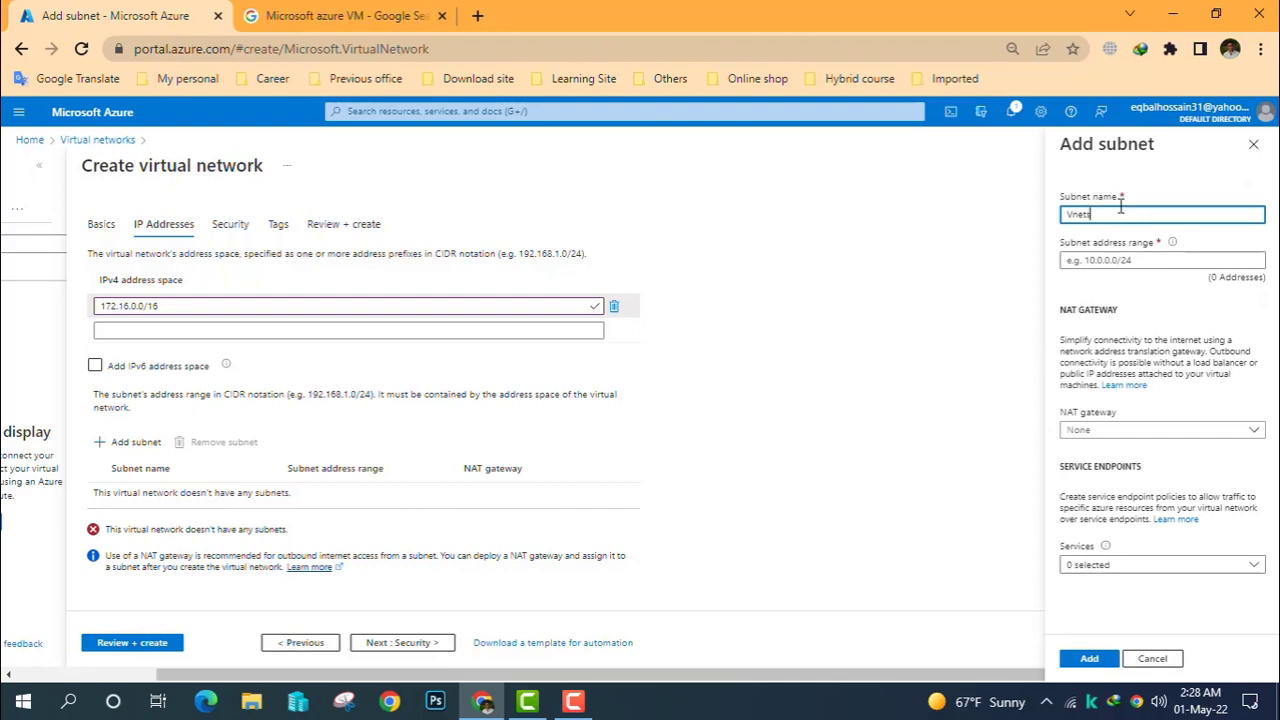
left_click(1125, 260)
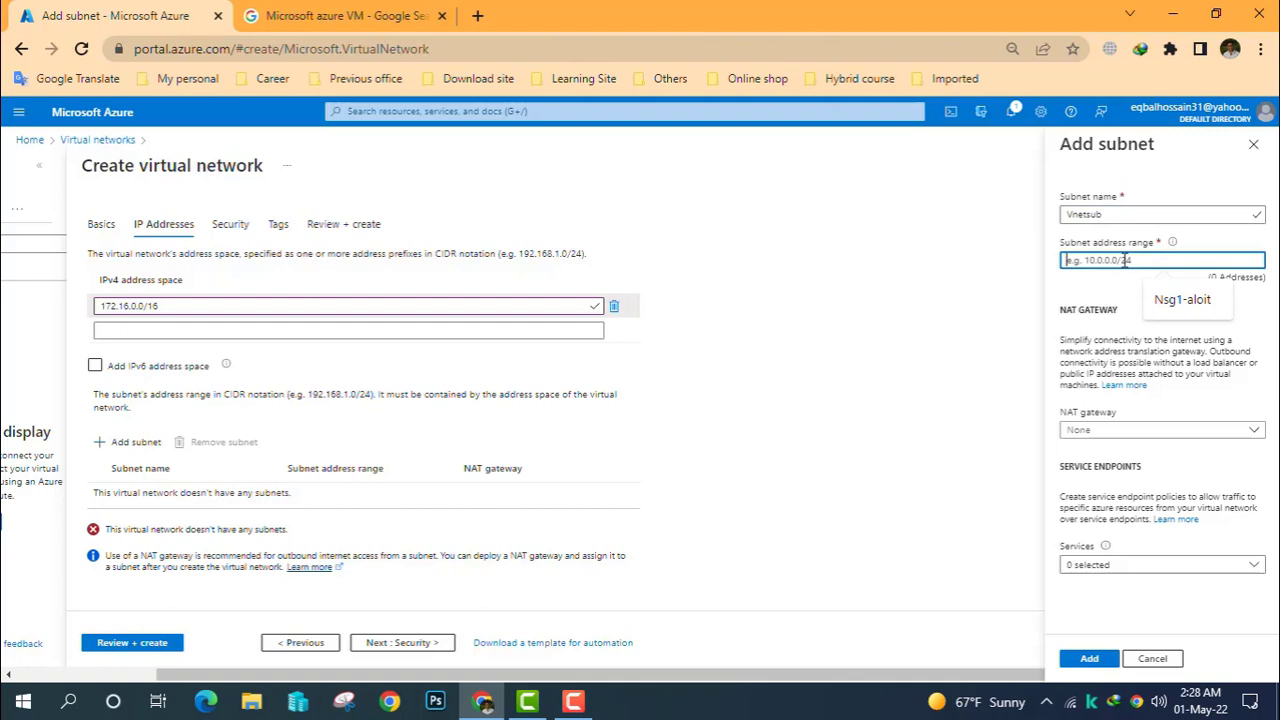
type("17")
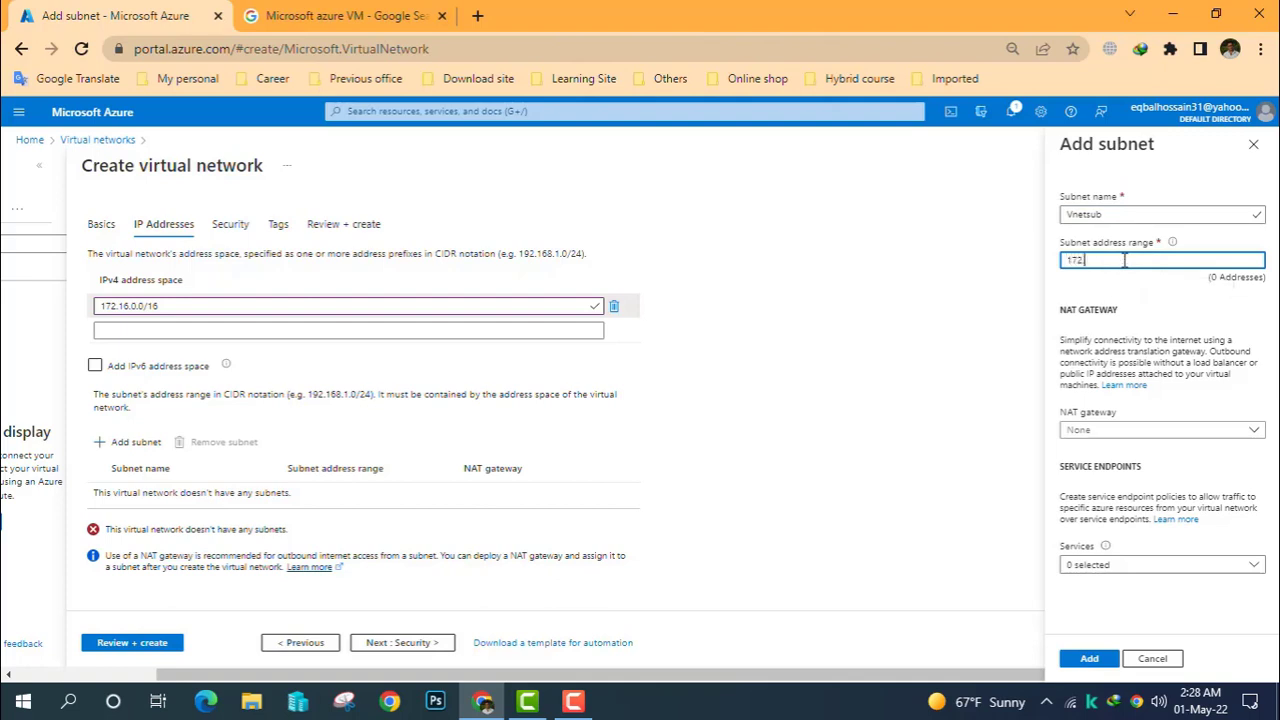
type("2.16.0.0")
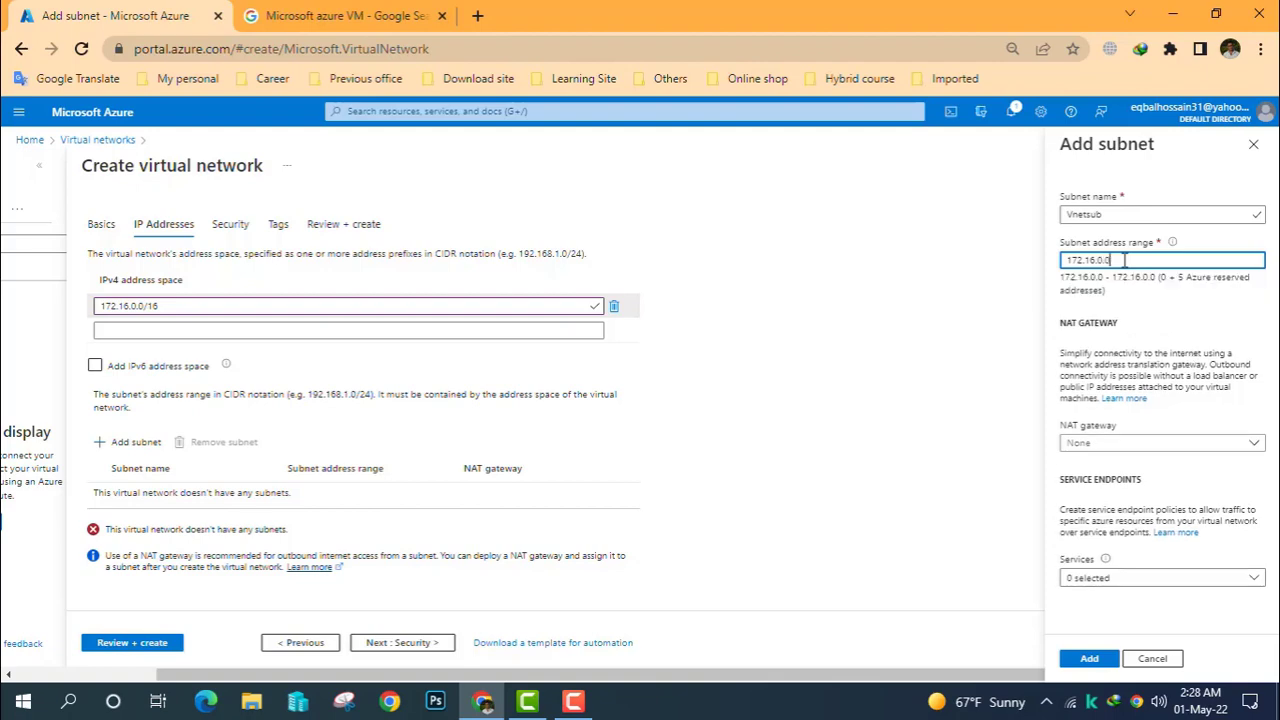
type("/24")
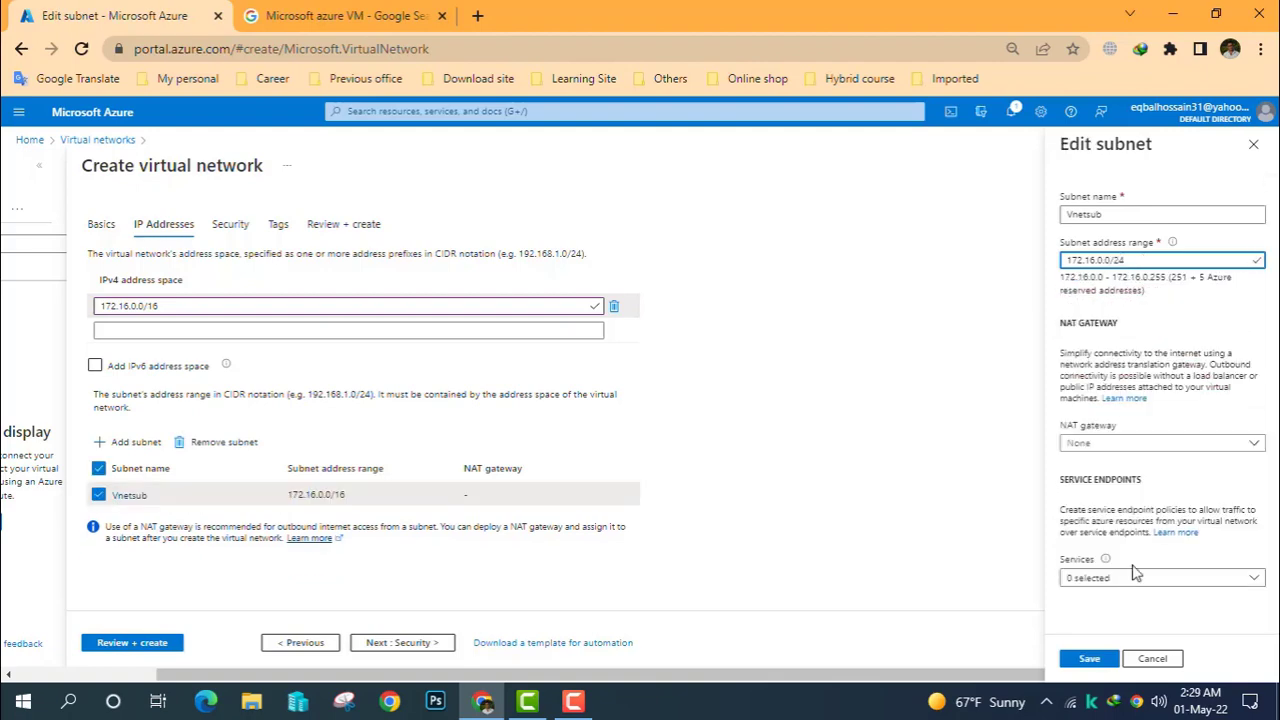
left_click(1089, 658)
- Start a second subnet named vnetsub2 and enter 172.16.0.0/24 as its address range
left_click(118, 442)
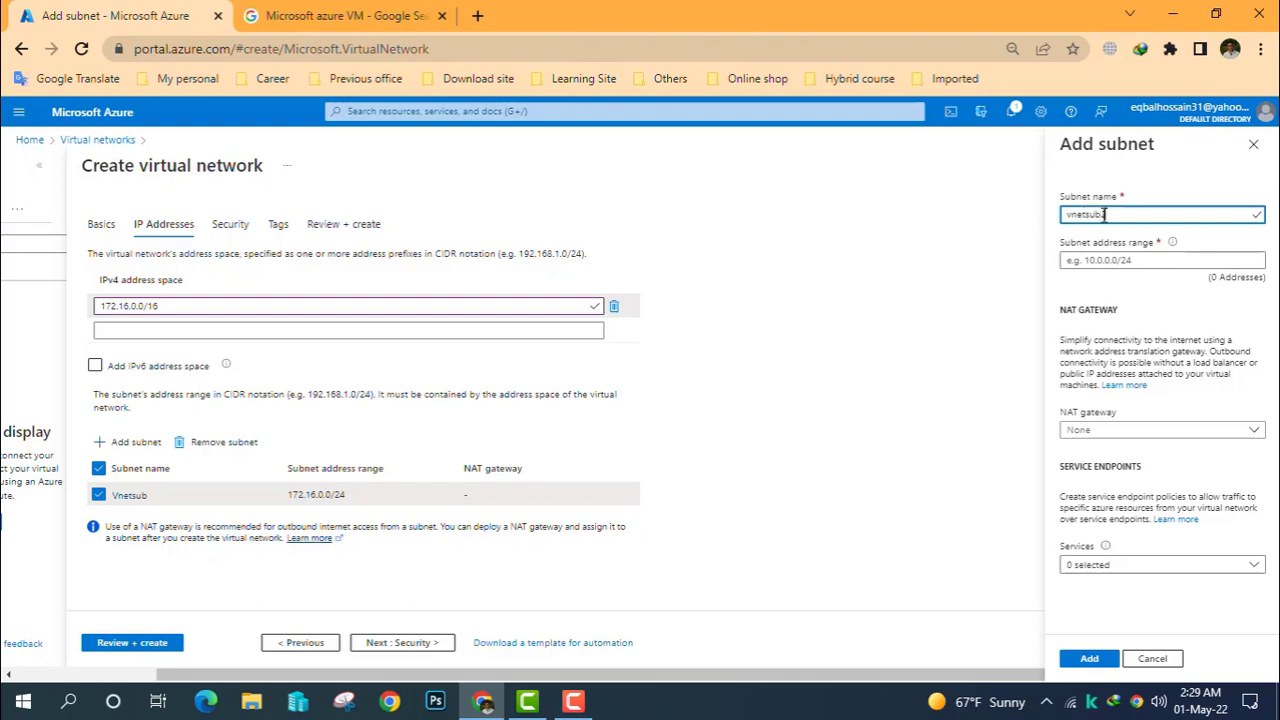
left_click(1118, 262)
type("172.16.0")
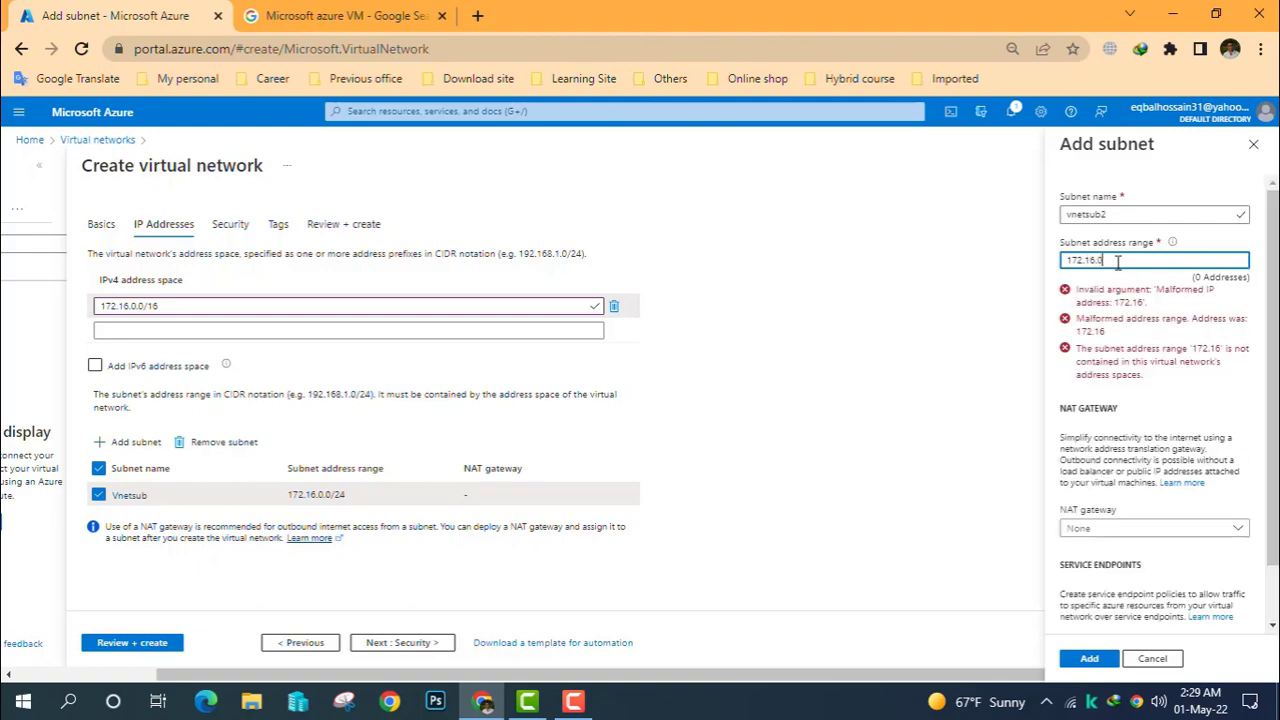
type(".0")
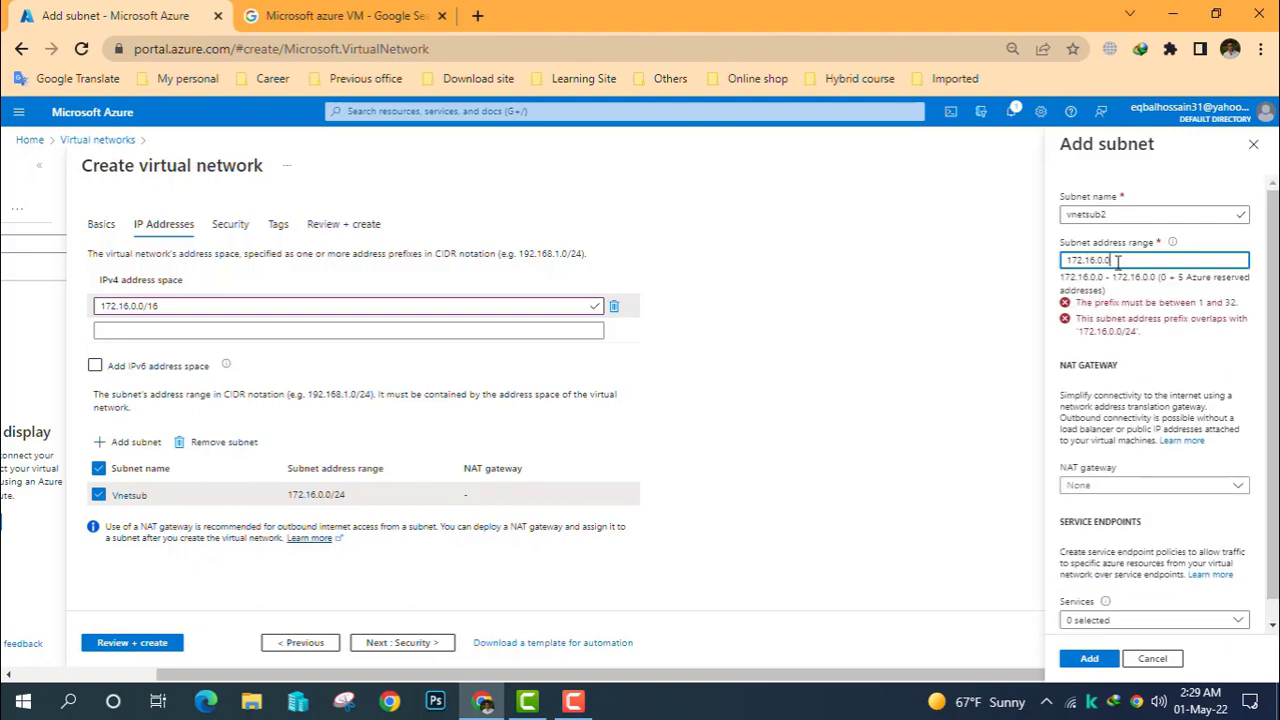
type(".")
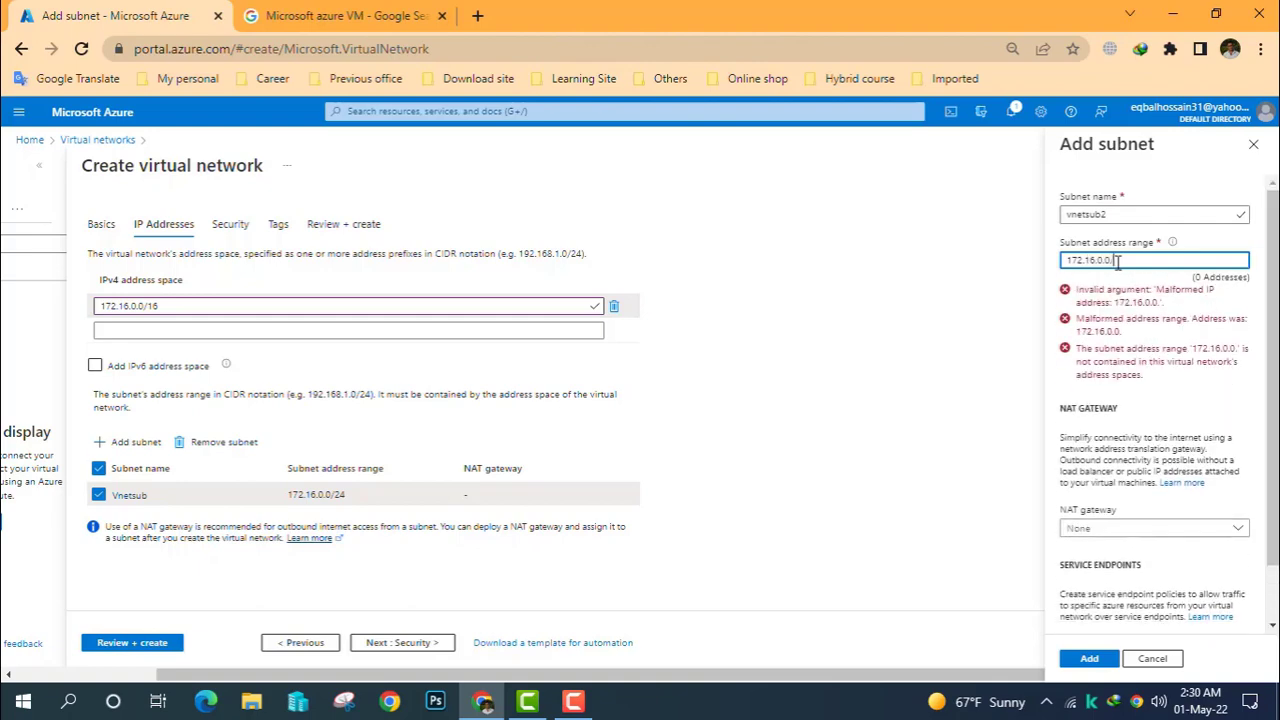
key("BackSpace")
type("/24")
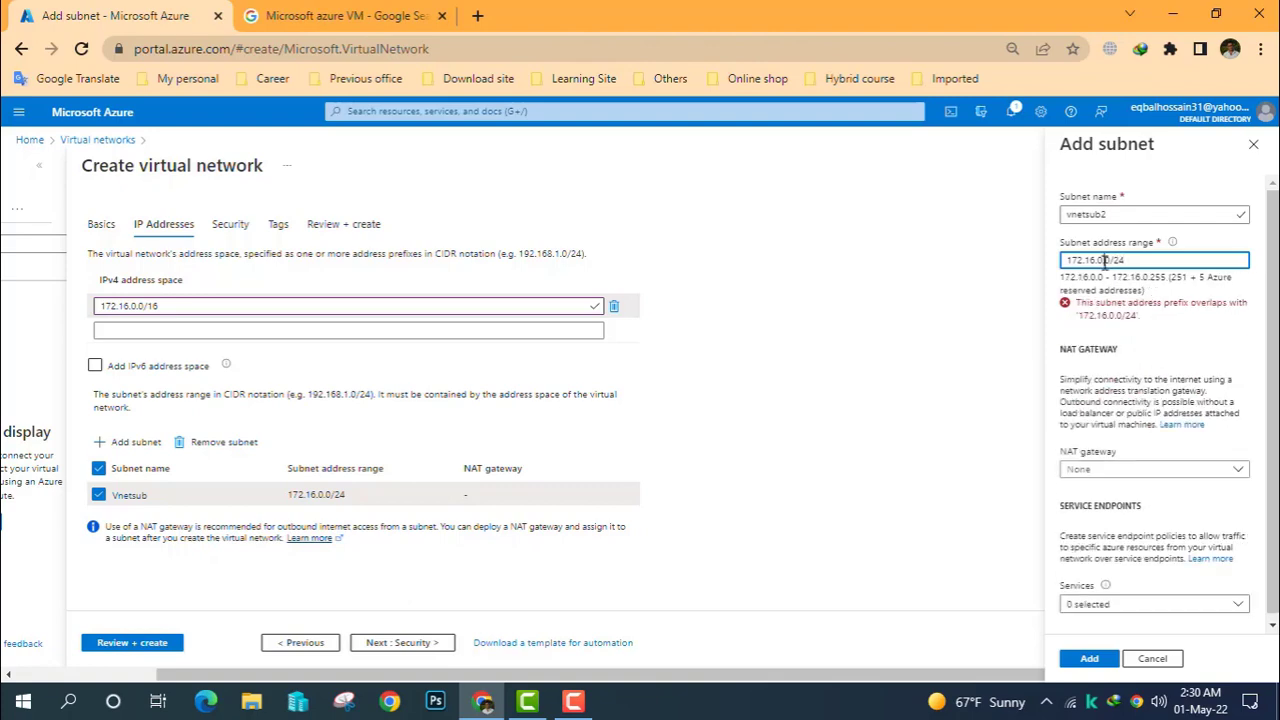
- Correct vnetsub2's address range to 172.16.1.0/24, add the subnet and select it in the subnet list
double_click(1104, 260)
left_click(1104, 260)
key("BackSpace")
type("1")
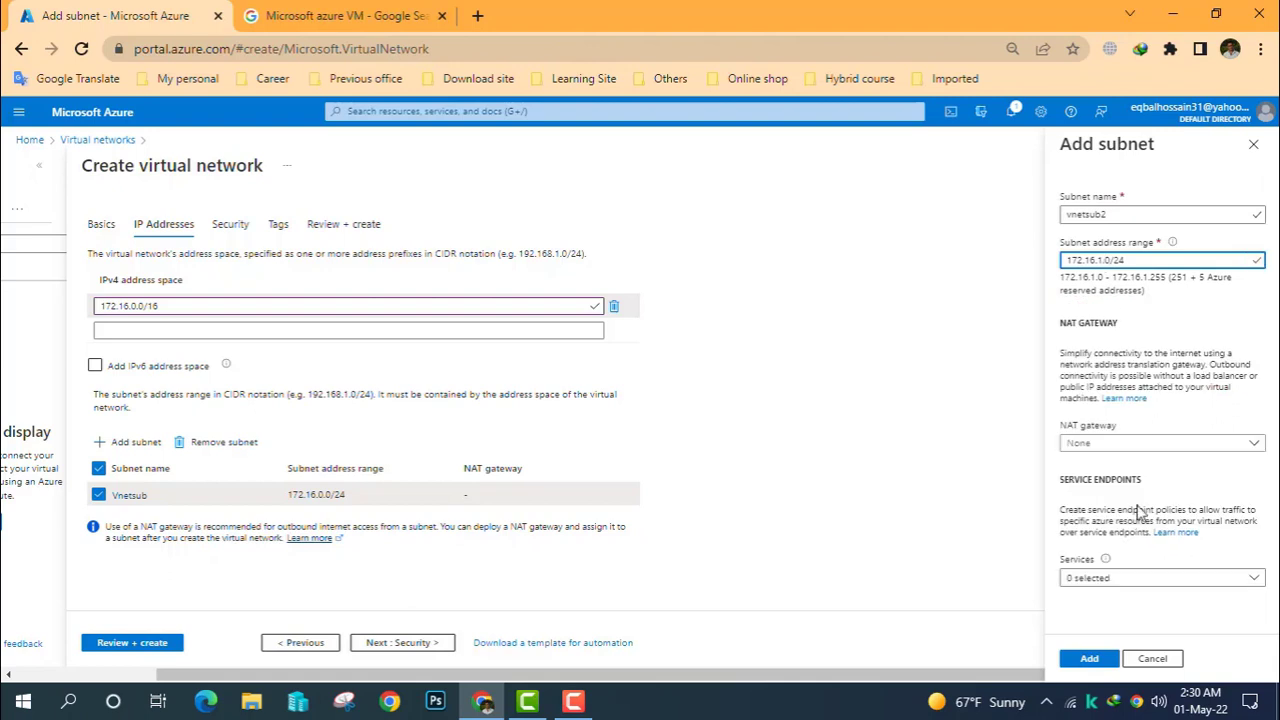
left_click(1096, 660)
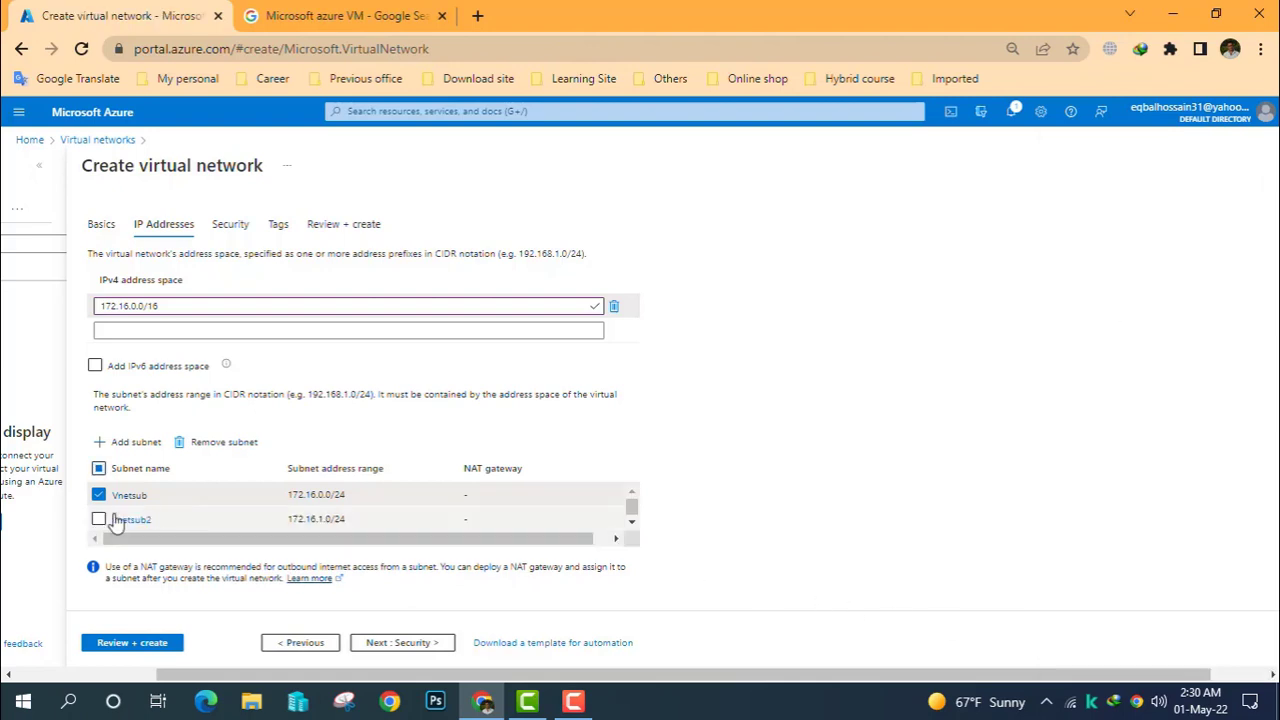
left_click(98, 520)
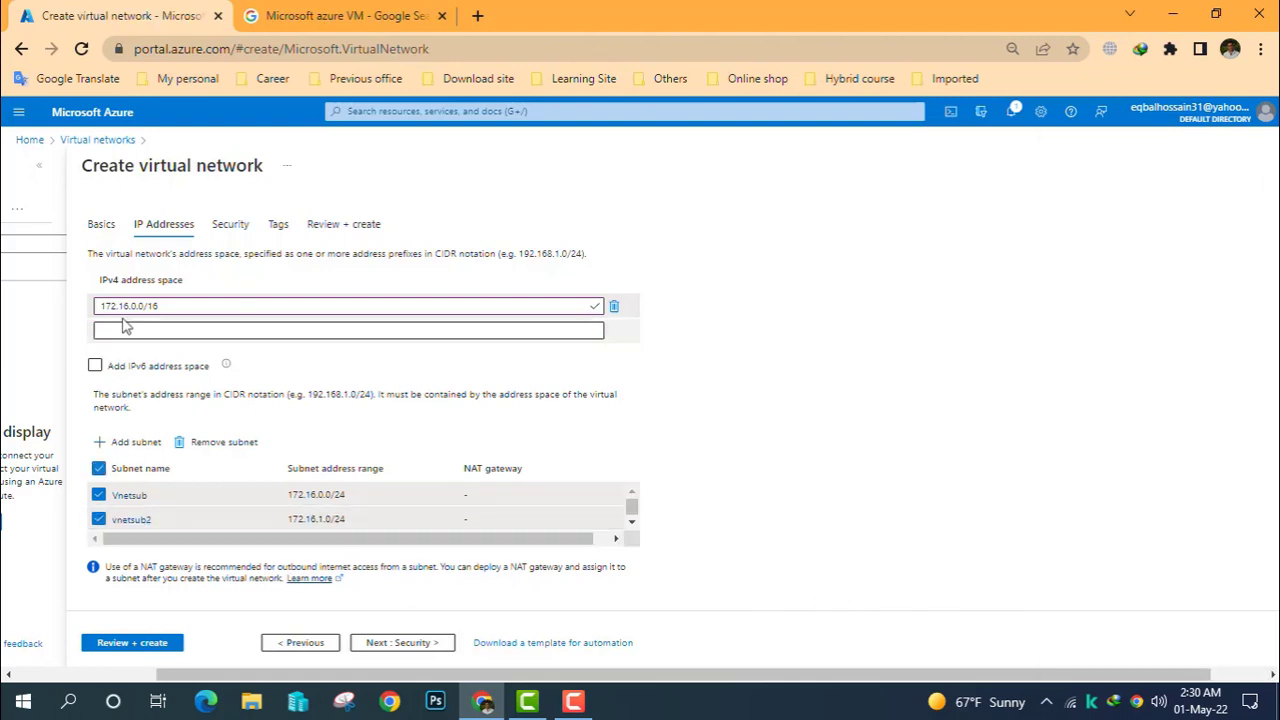
- Enable the option to add an IPv6 address space to the virtual network and disable it again
left_click(585, 332)
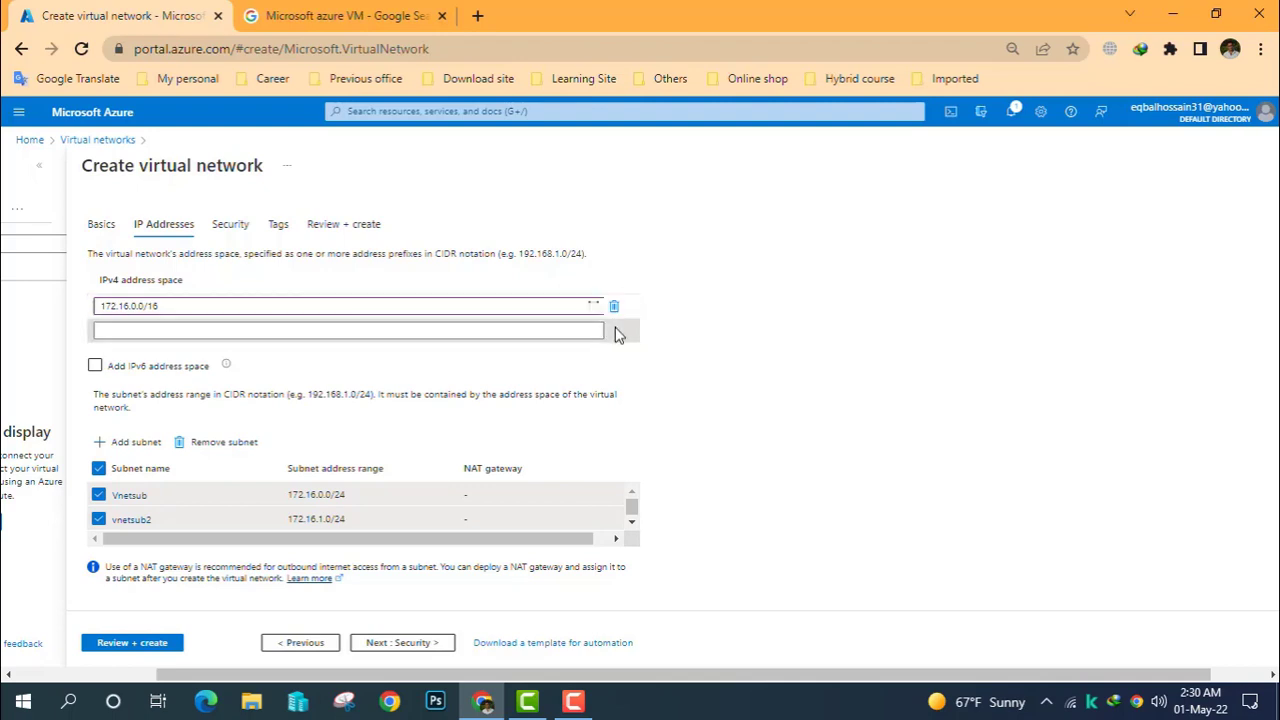
left_click(475, 302)
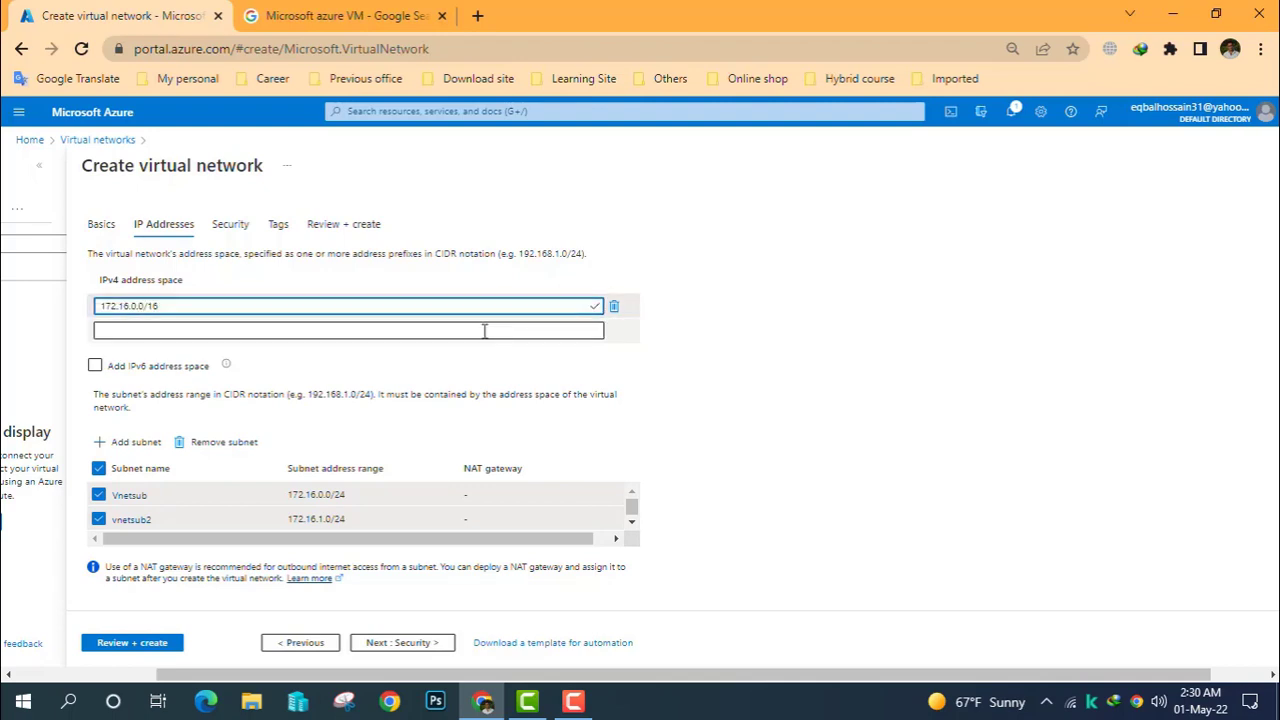
left_click(497, 332)
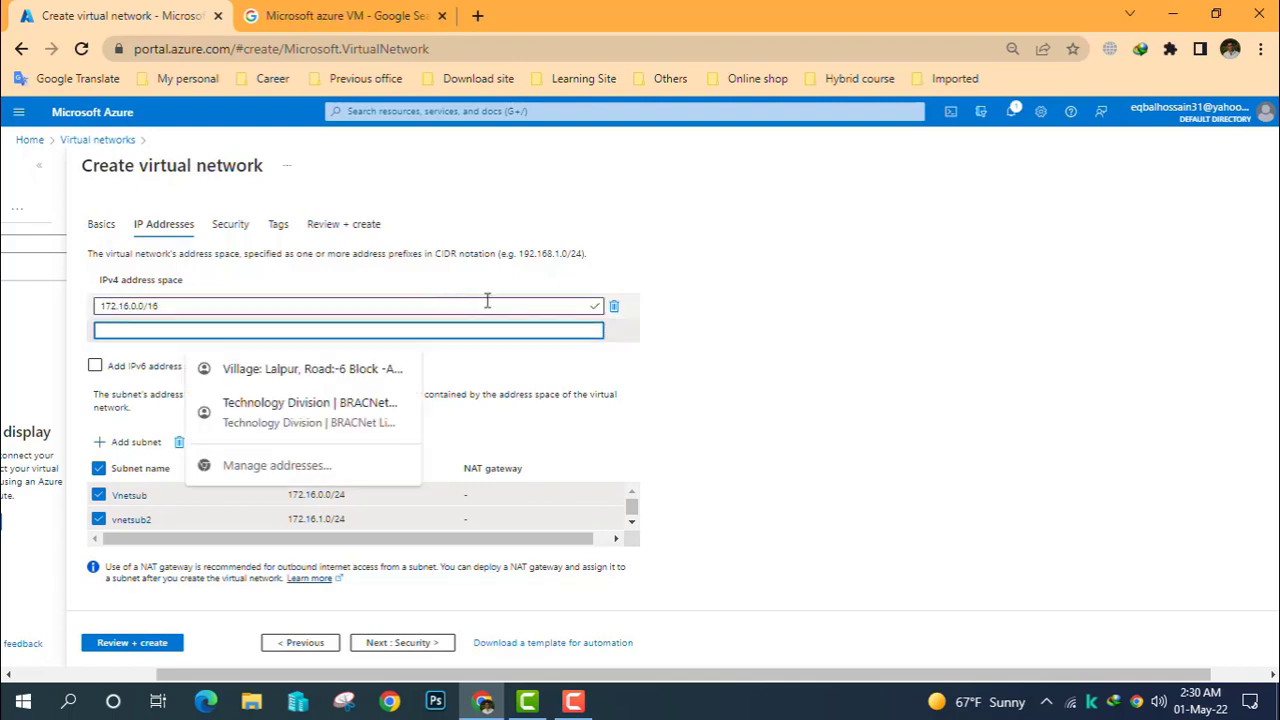
left_click(683, 329)
scroll(766, 337, "down", 1)
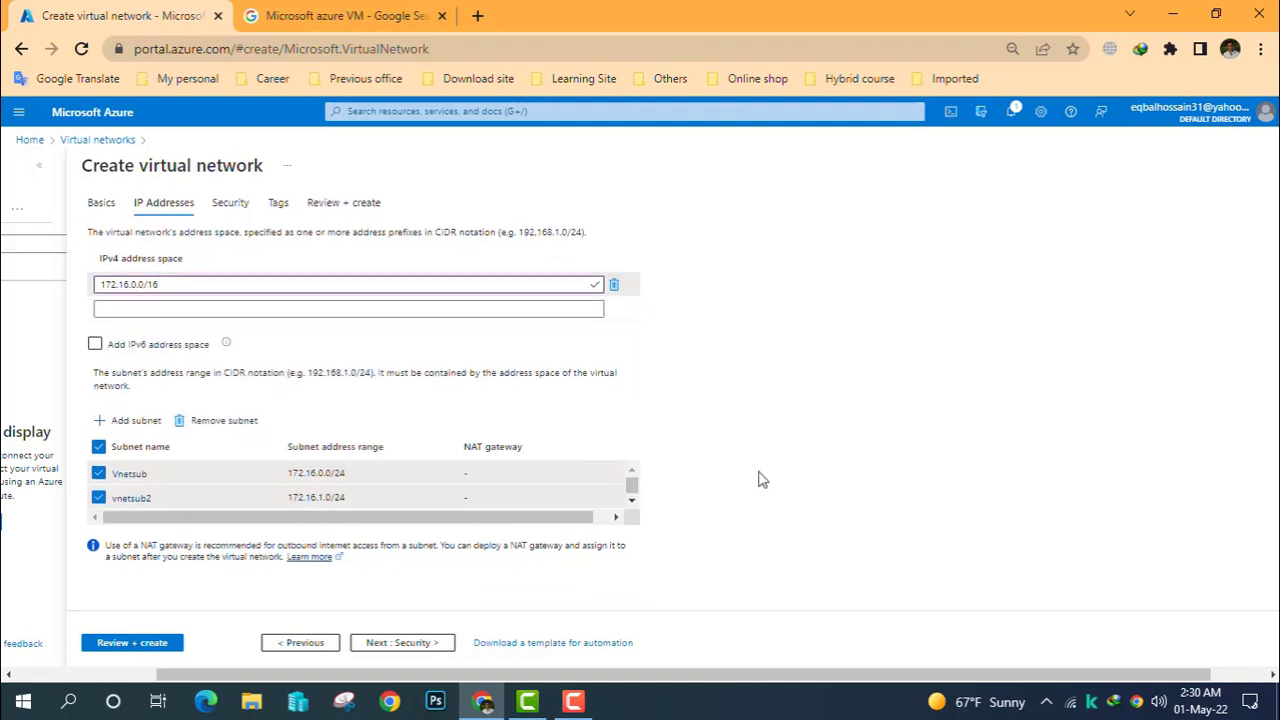
left_click(94, 345)
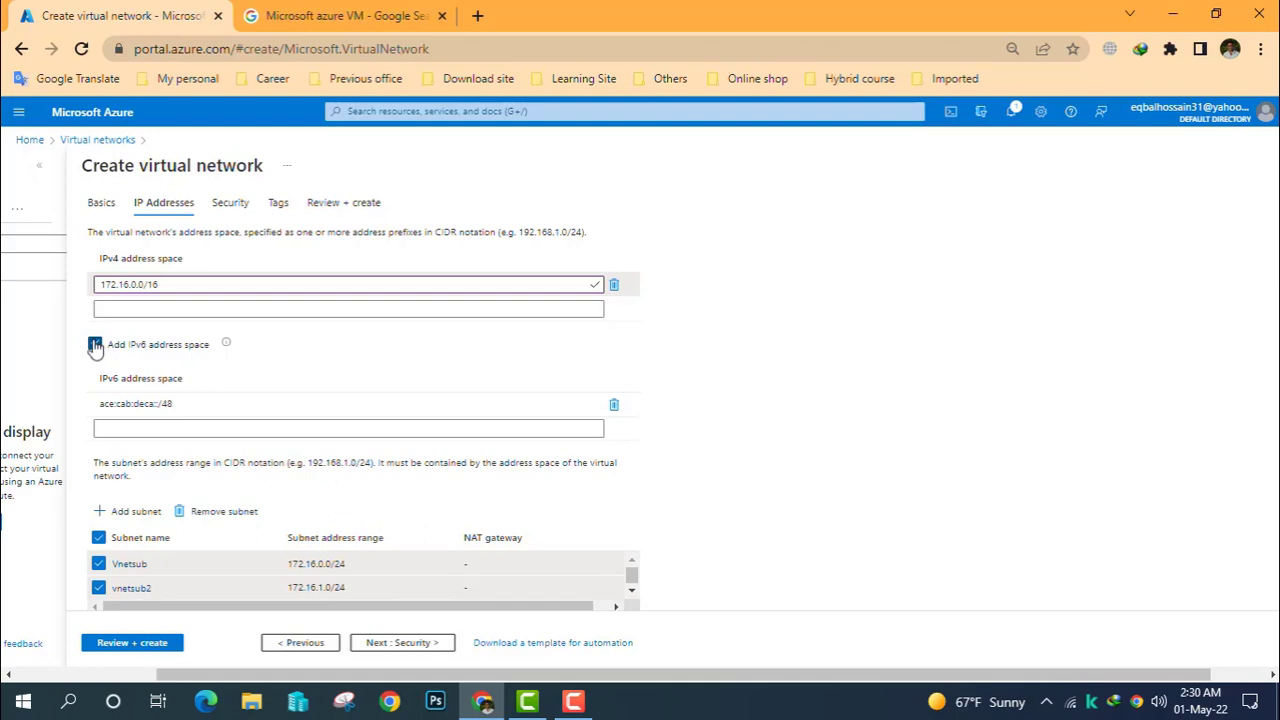
left_click(94, 345)
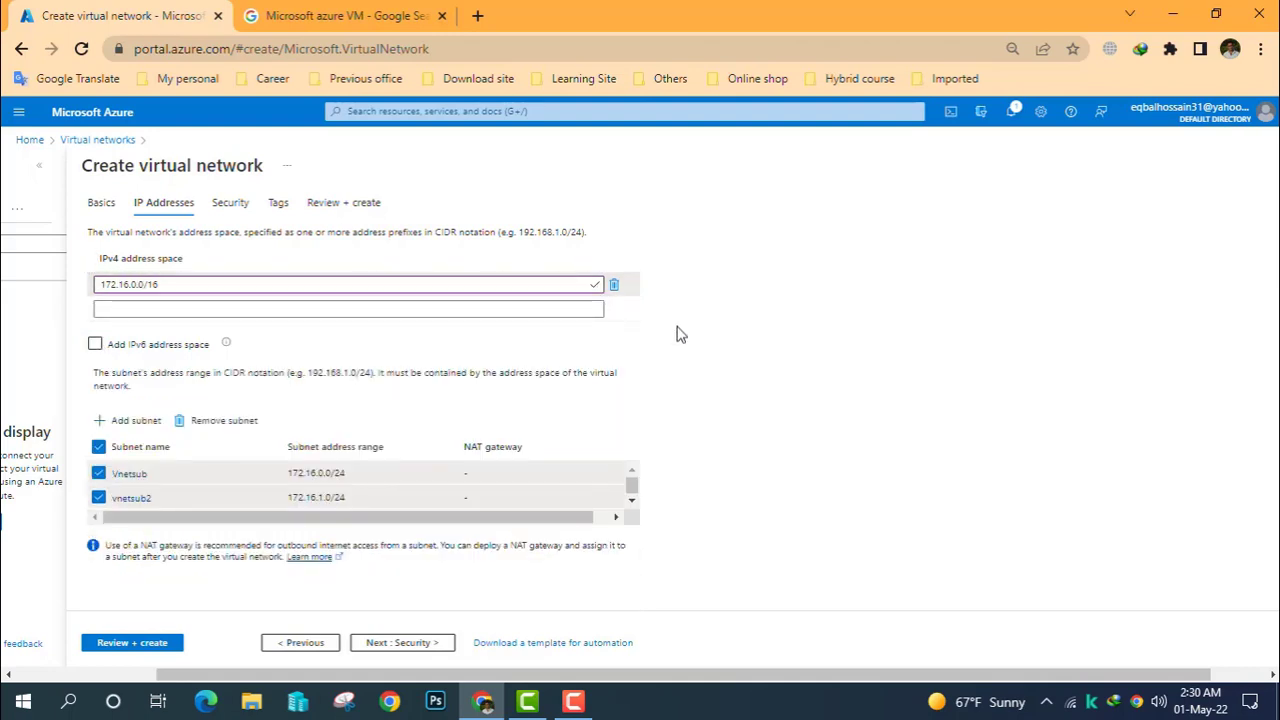
- Create the virtual network with BastionHost, DDoS Protection Standard and Firewall disabled and no tags, and open the deployed VnetALOIT-RG resource
left_click(417, 642)
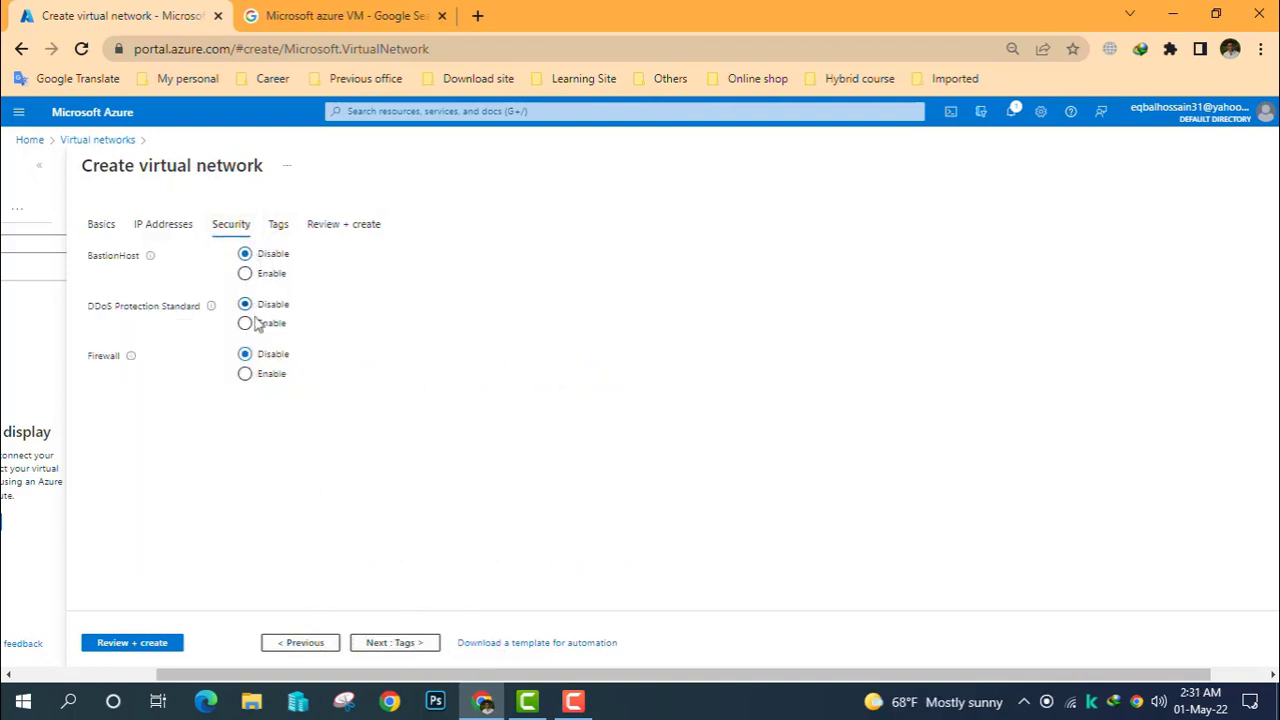
left_click(397, 642)
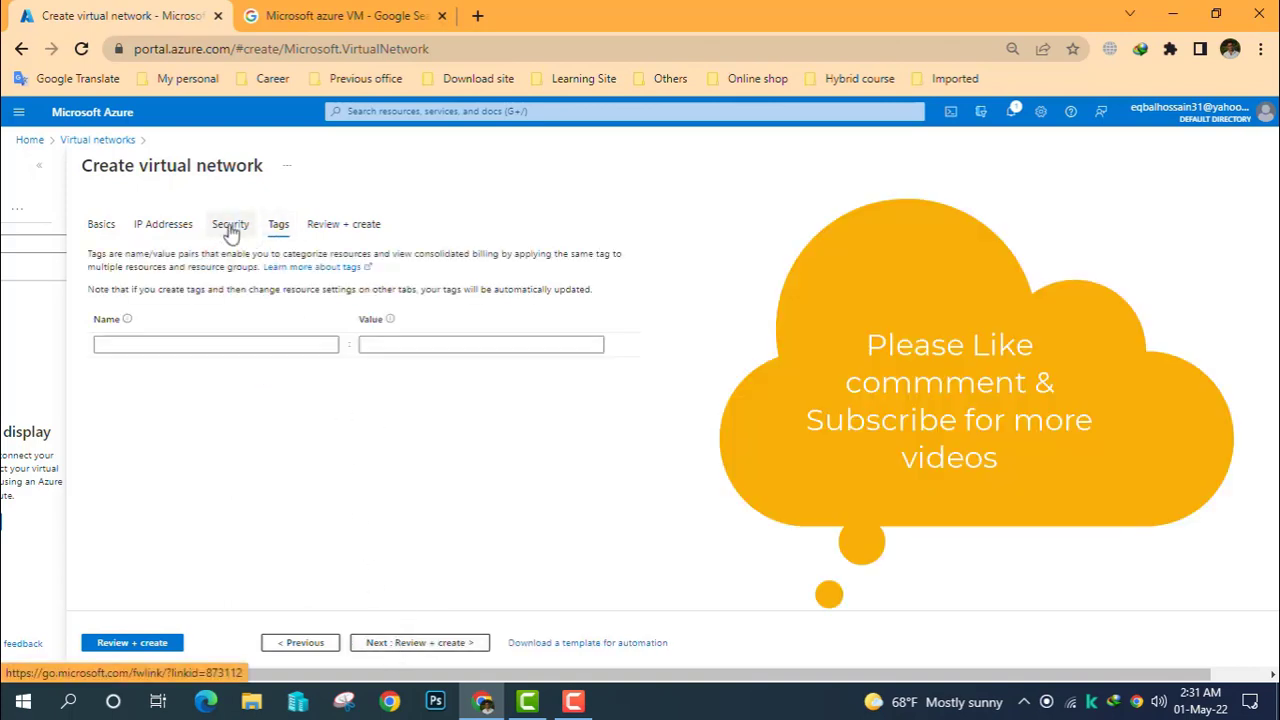
left_click(311, 643)
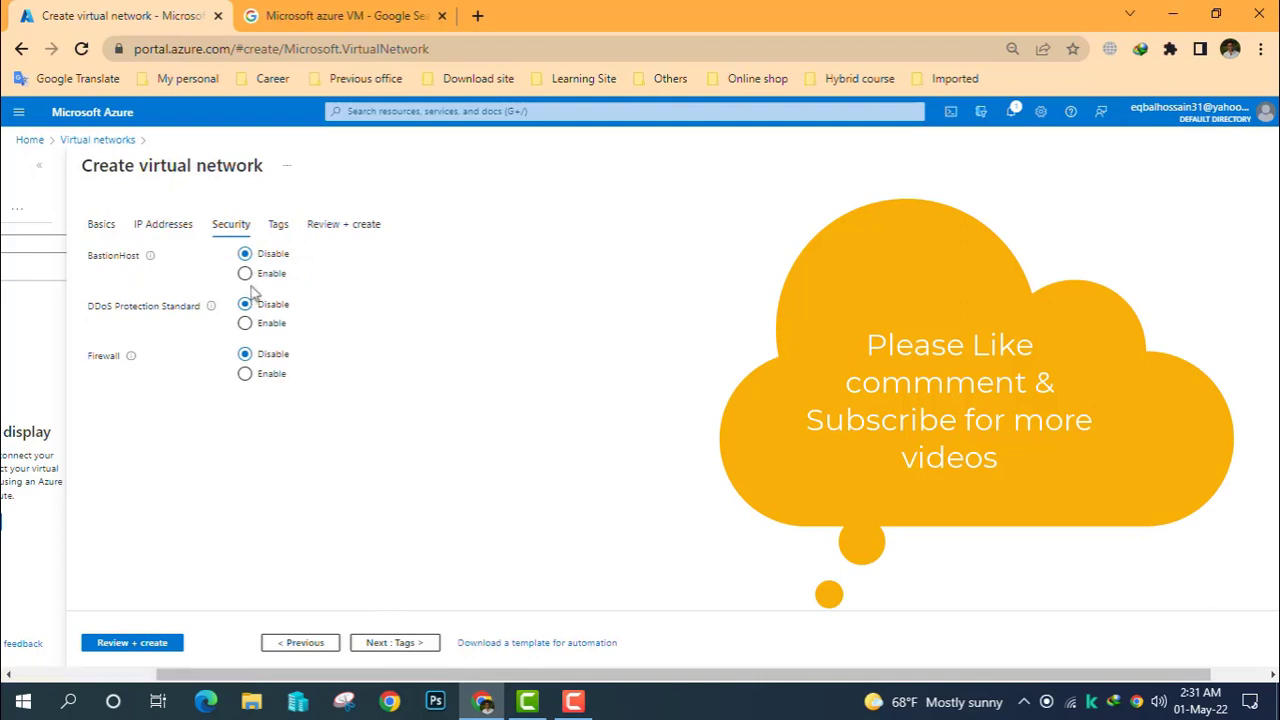
left_click(398, 643)
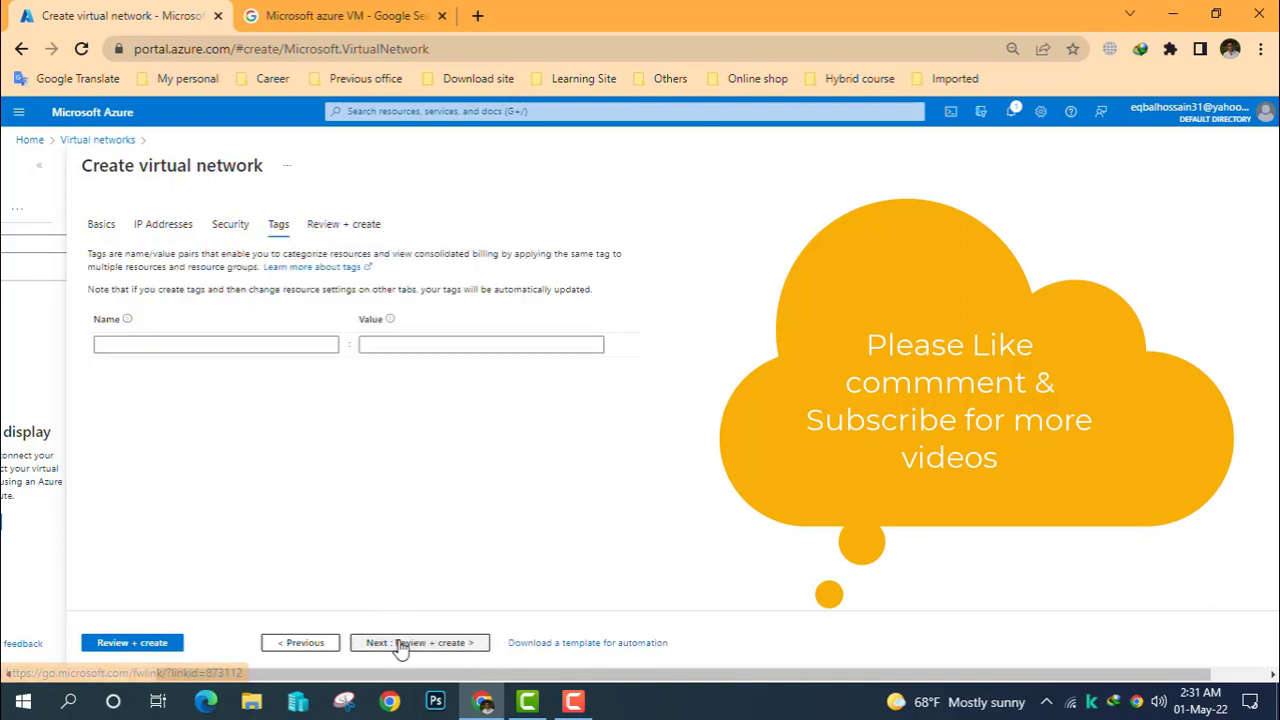
left_click(398, 643)
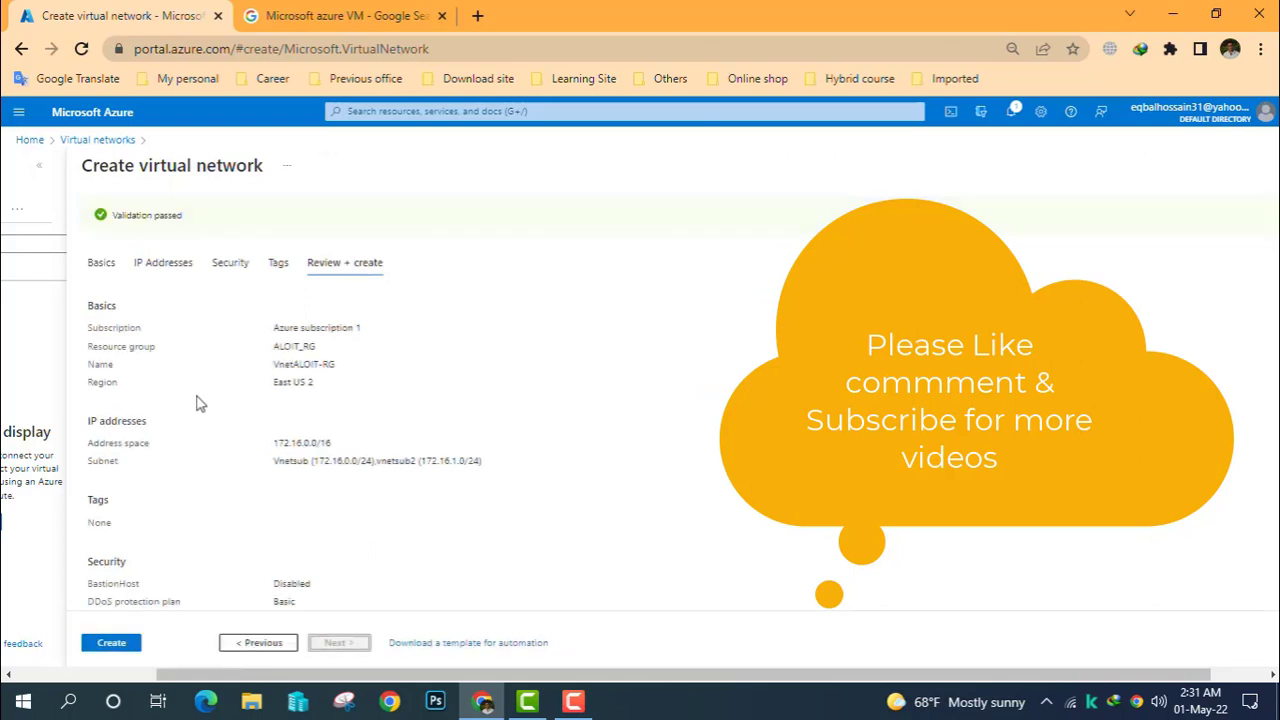
left_click(122, 645)
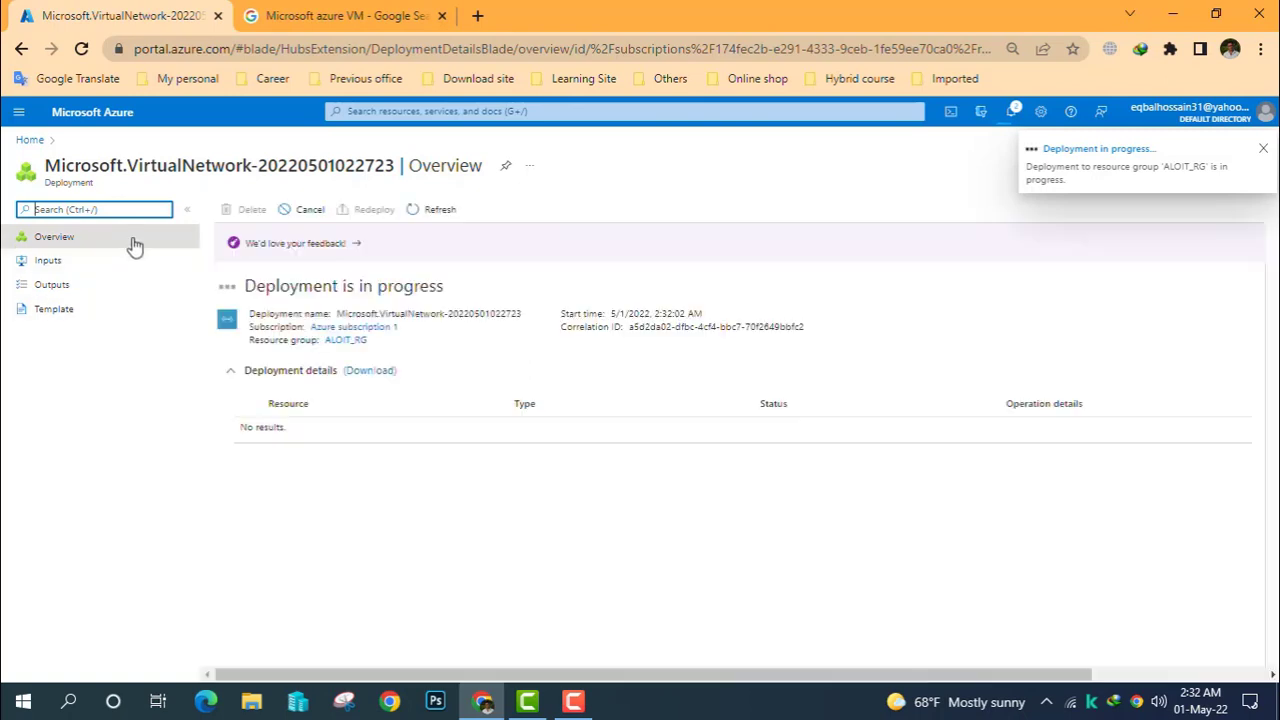
left_click(338, 332)
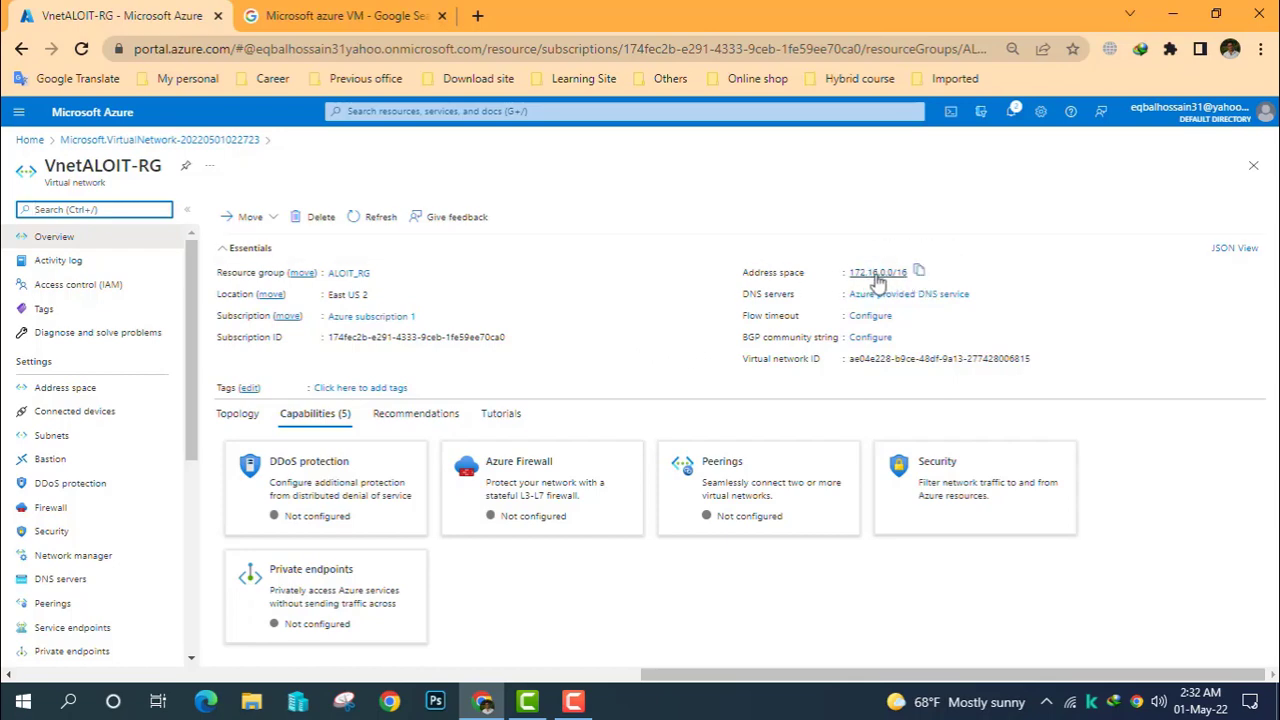
- Search for "nsg", open the Network security groups service and start a new group in the ALOIT_RG resource group
left_click(398, 113)
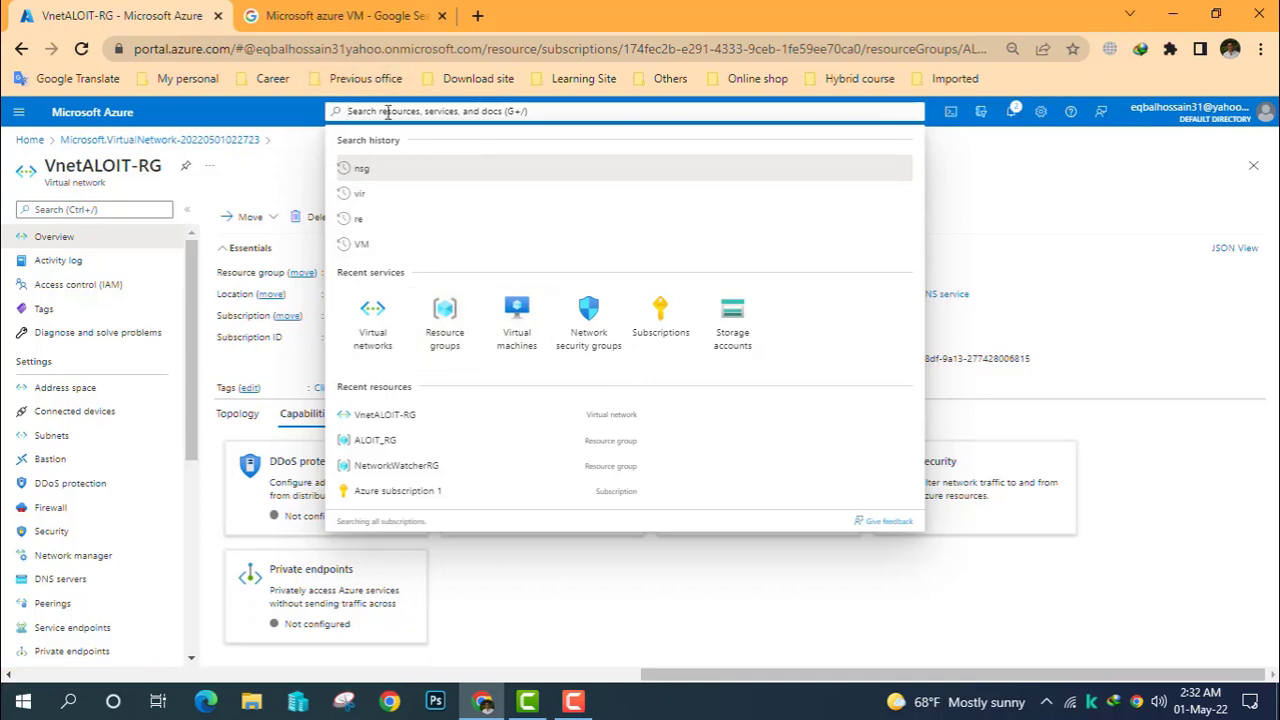
type("nsg")
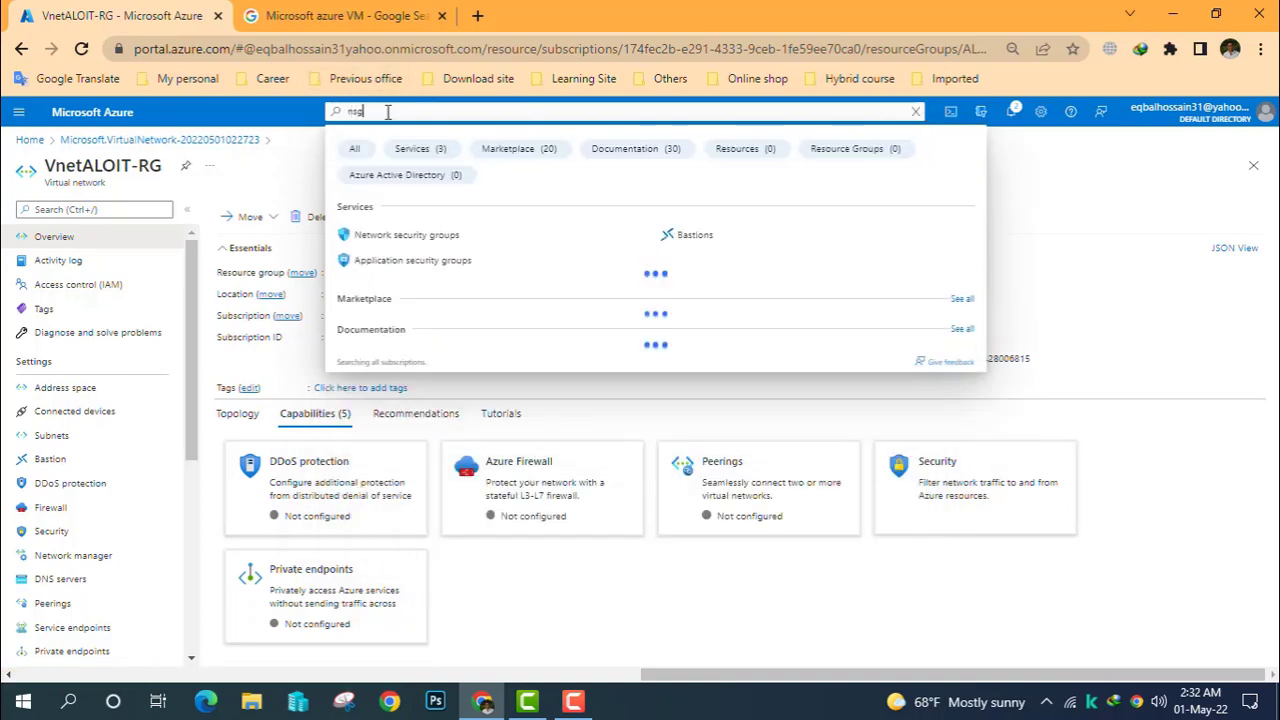
left_click(420, 238)
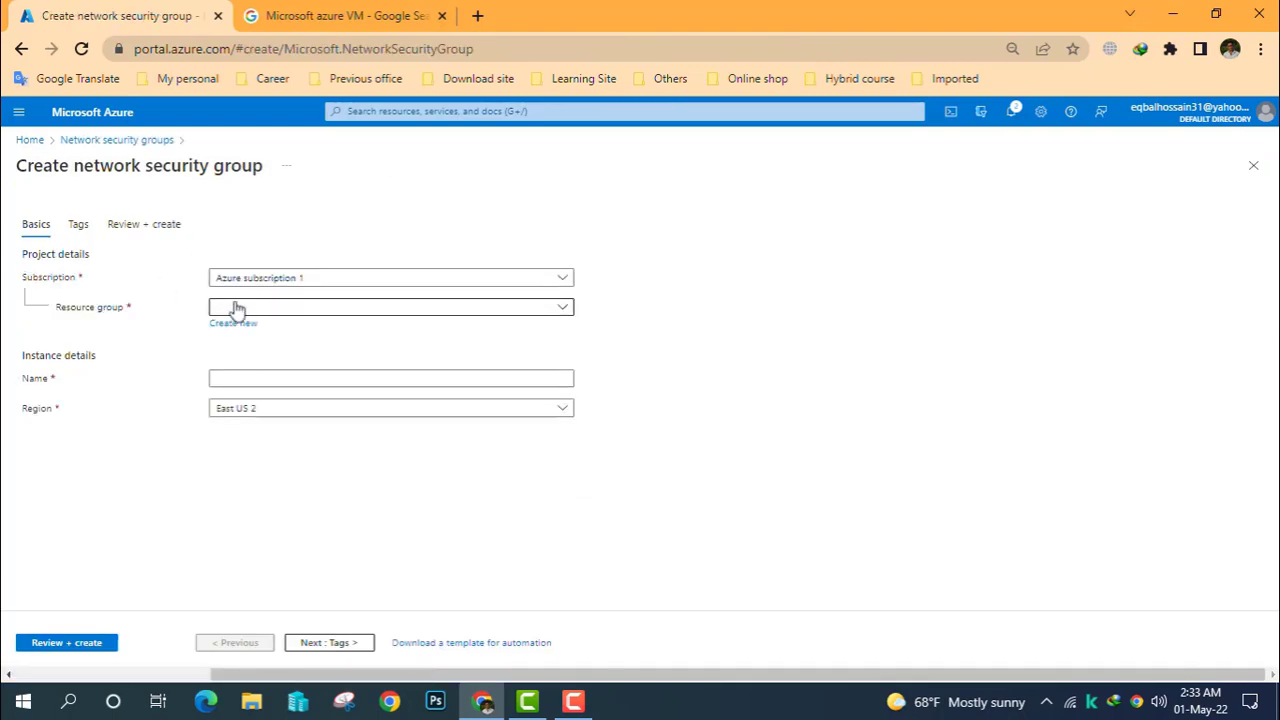
left_click(237, 308)
left_click(236, 357)
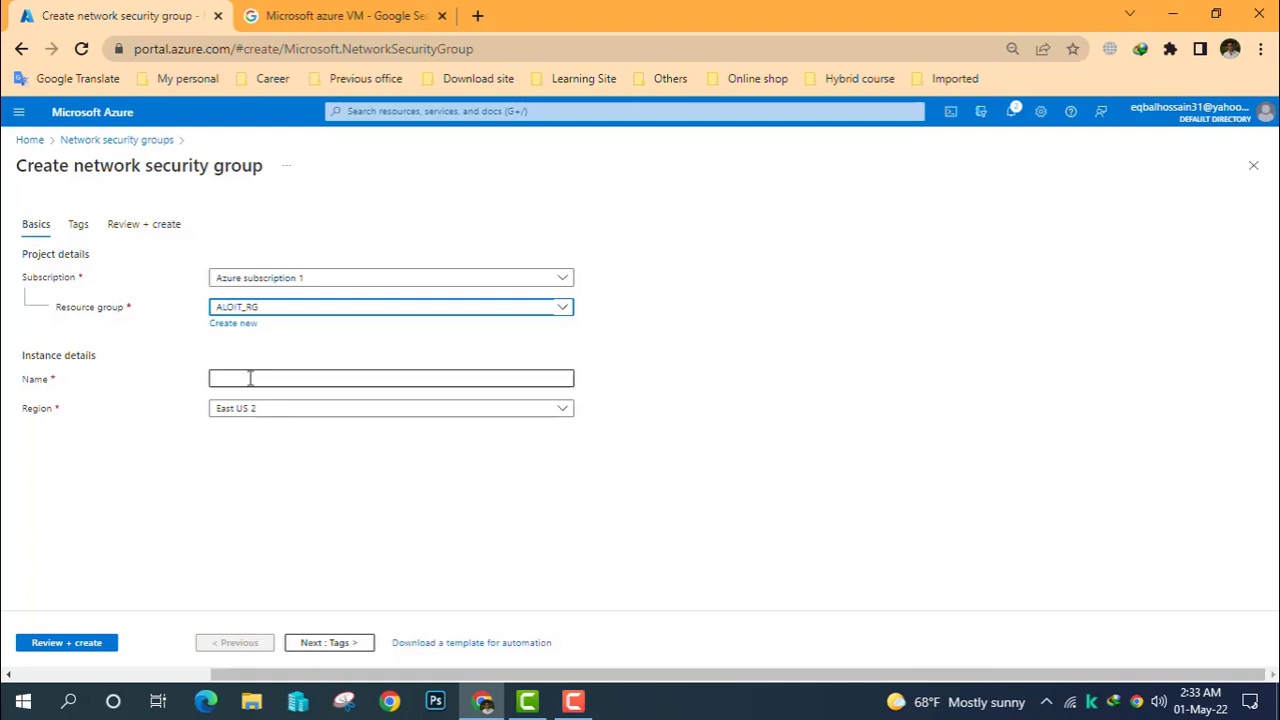
- Name the network security group NSGaloit, leave its tags empty and proceed to the final review
left_click(250, 378)
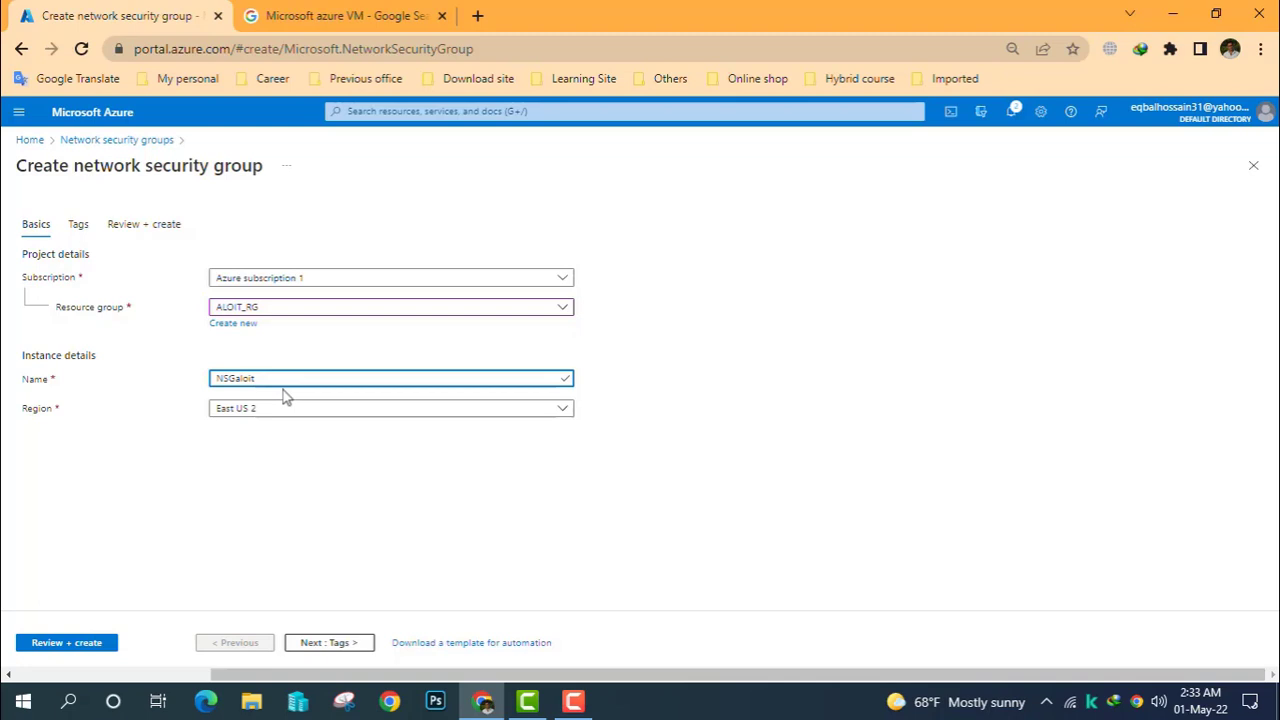
left_click(330, 641)
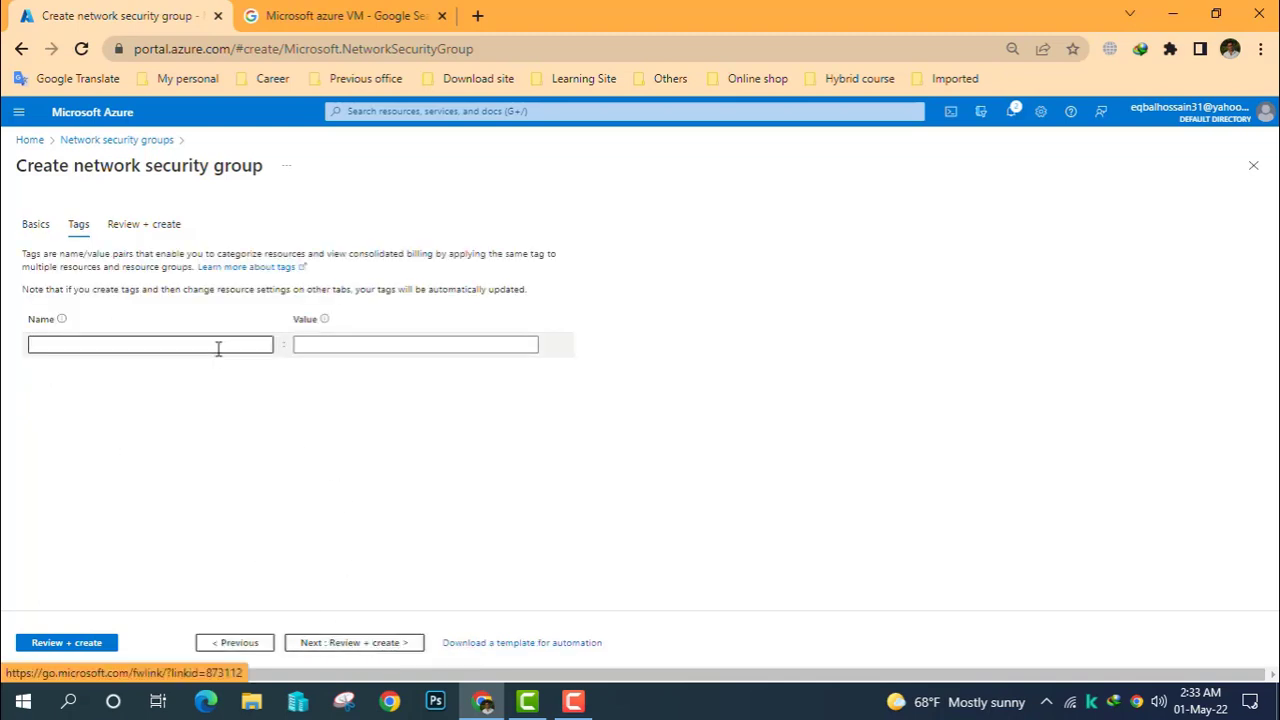
left_click(360, 640)
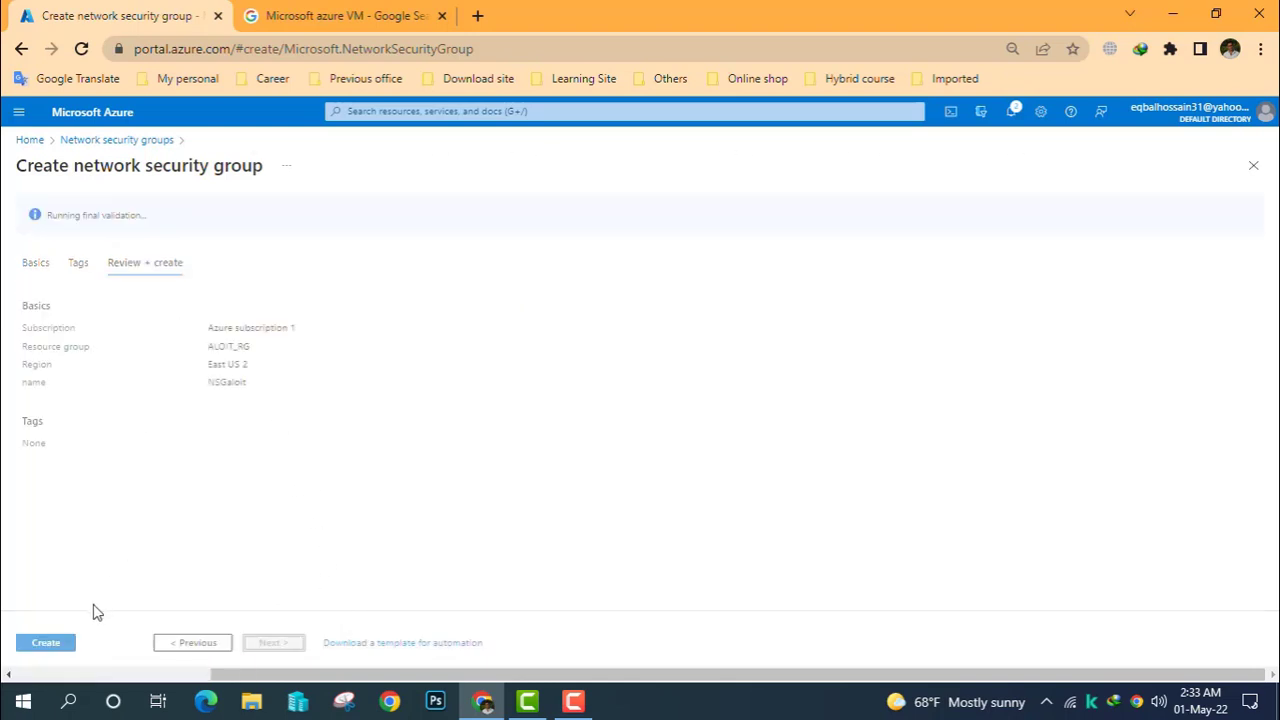
- Create the NSGaloit network security group, view its deployment inputs and open the deployed resource
left_click(45, 643)
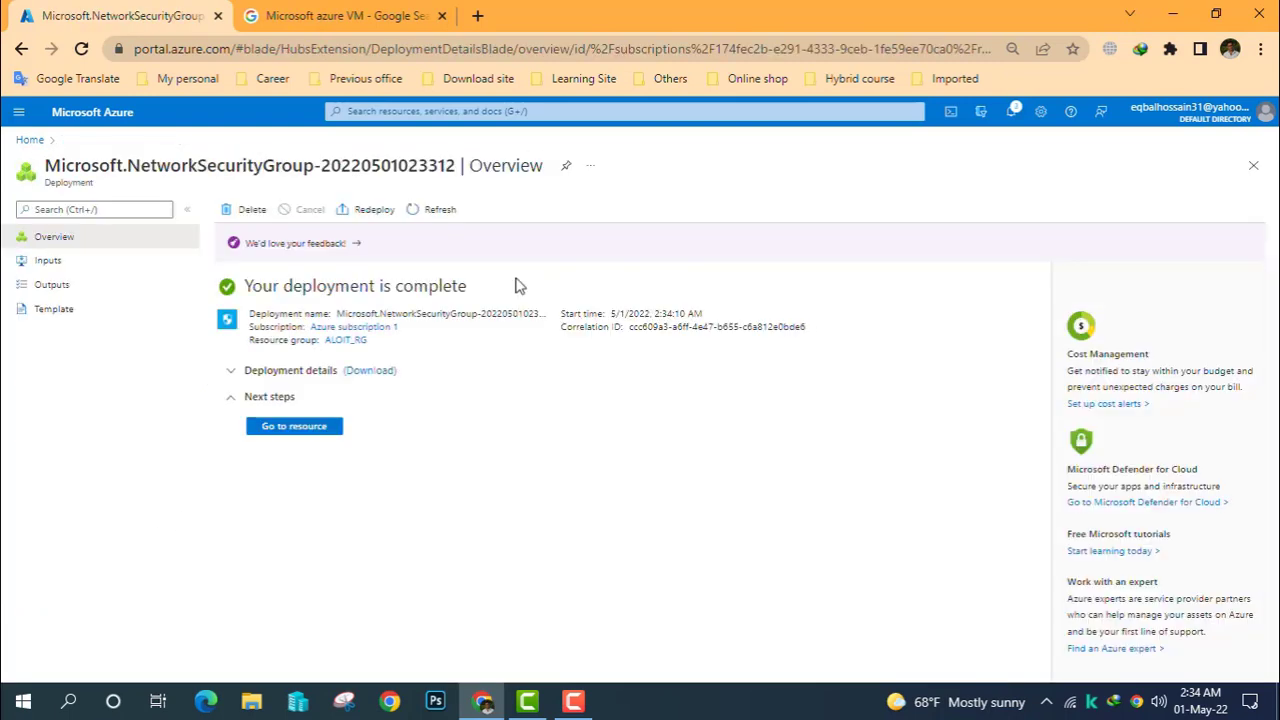
left_click(49, 261)
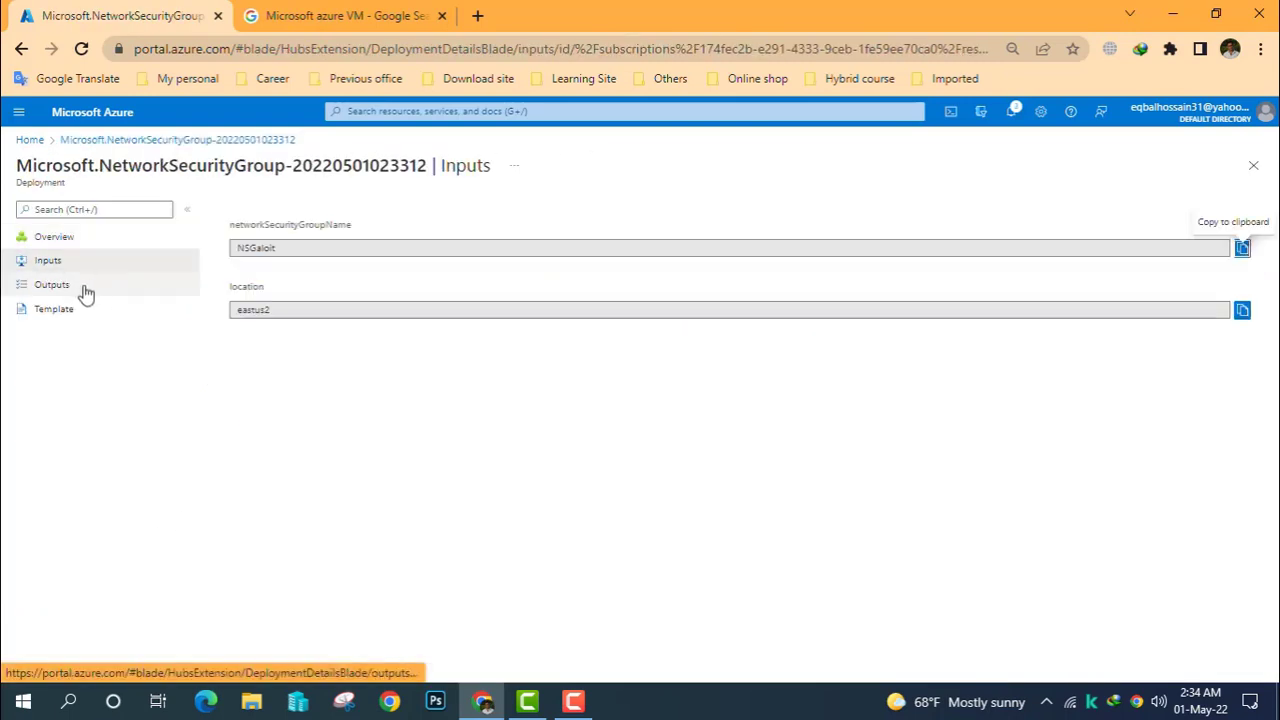
left_click(57, 246)
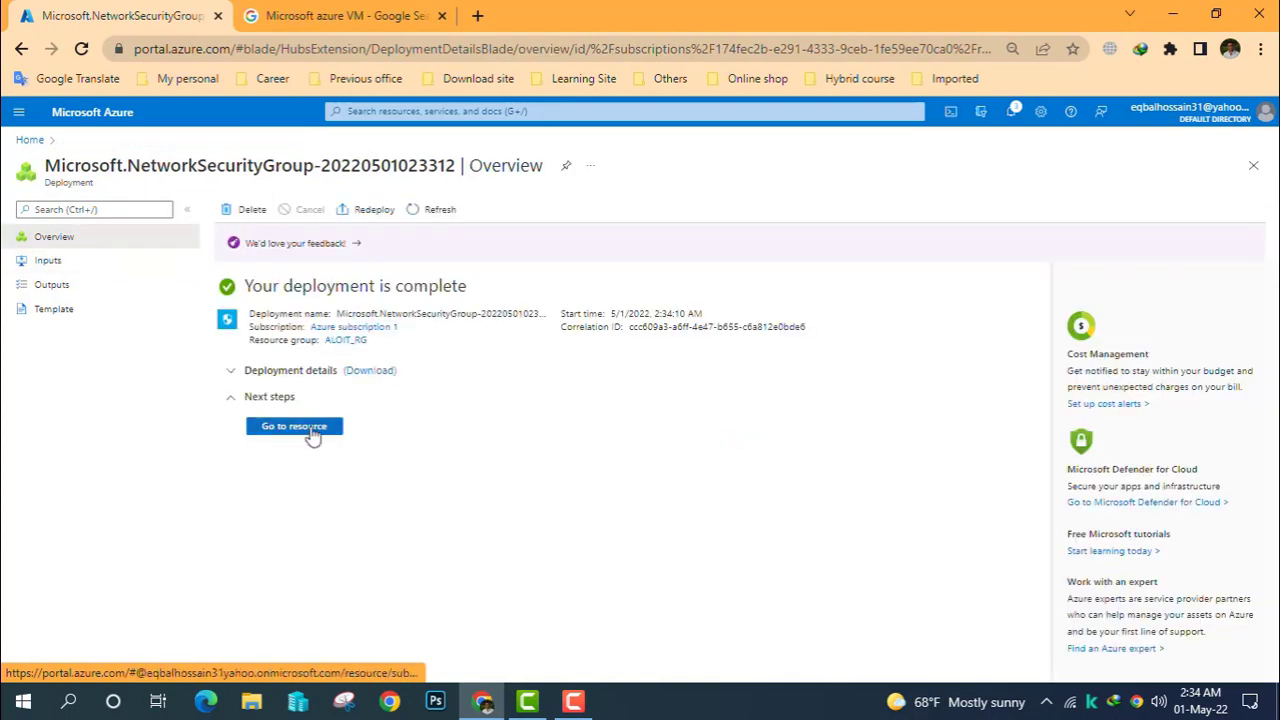
left_click(305, 428)
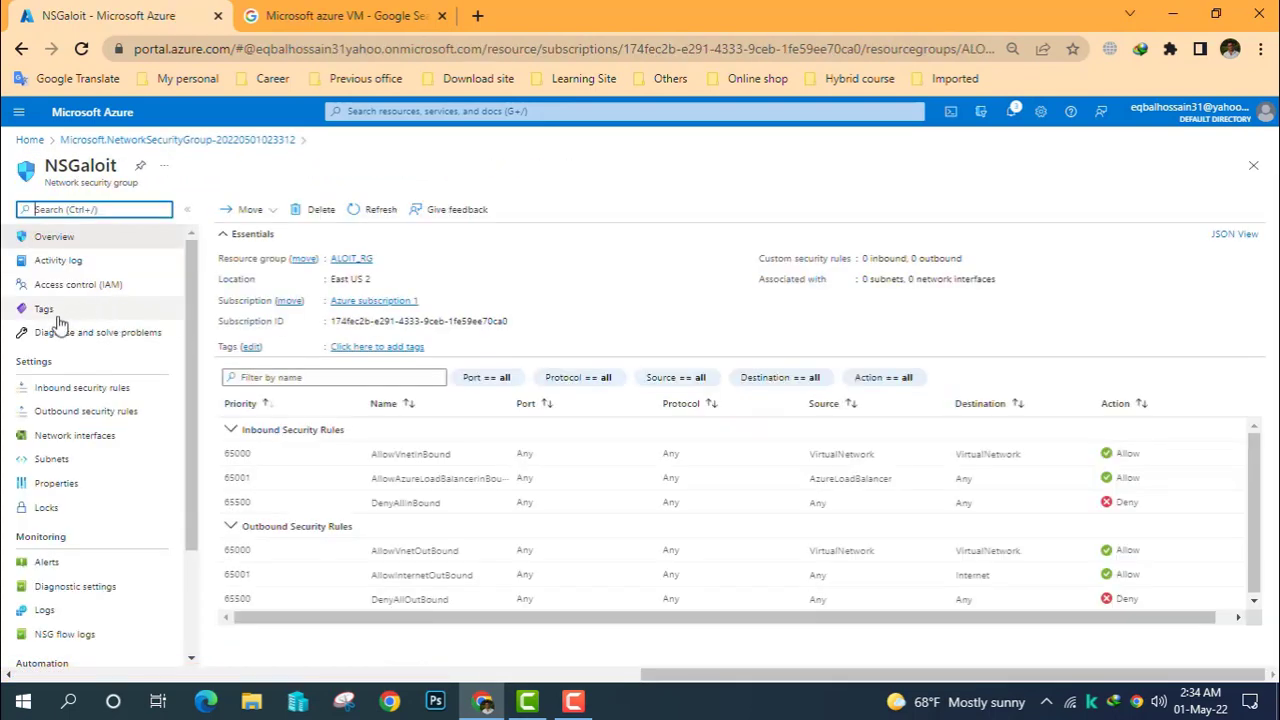
- Start a new inbound security rule for NSGaloit and set its service to RDP
left_click(62, 390)
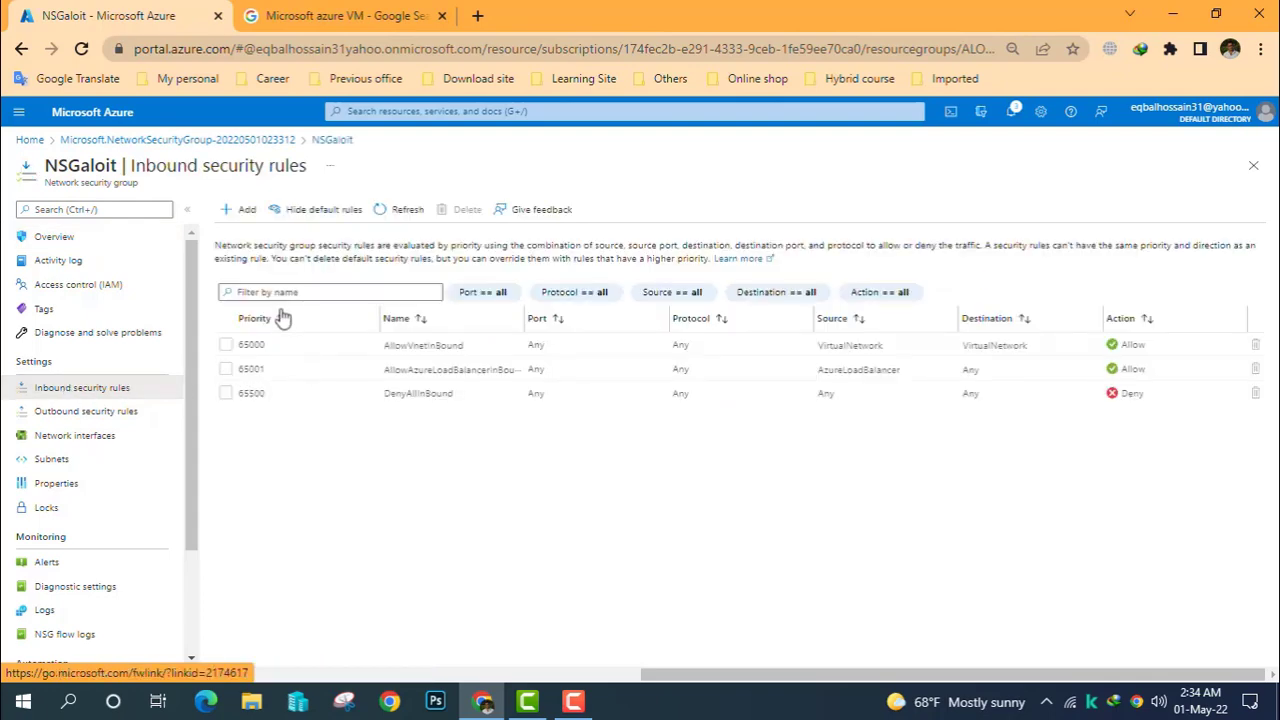
left_click(238, 214)
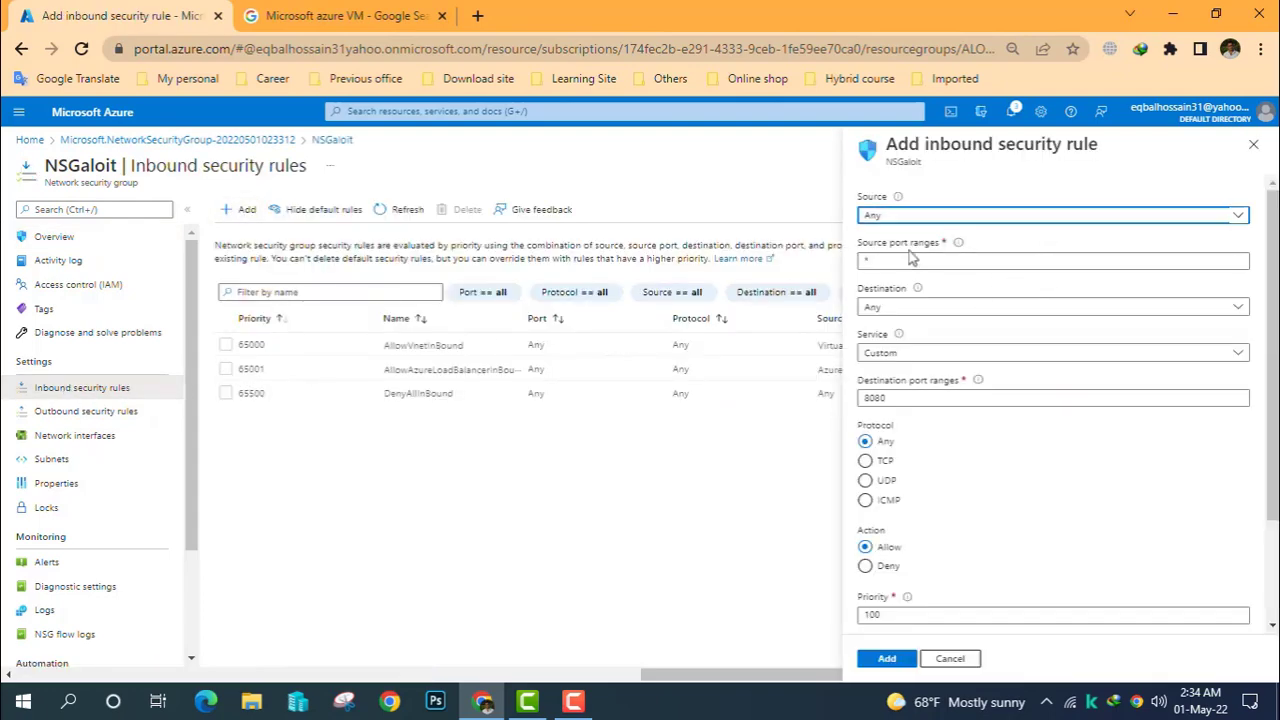
scroll(910, 398, "down", 1)
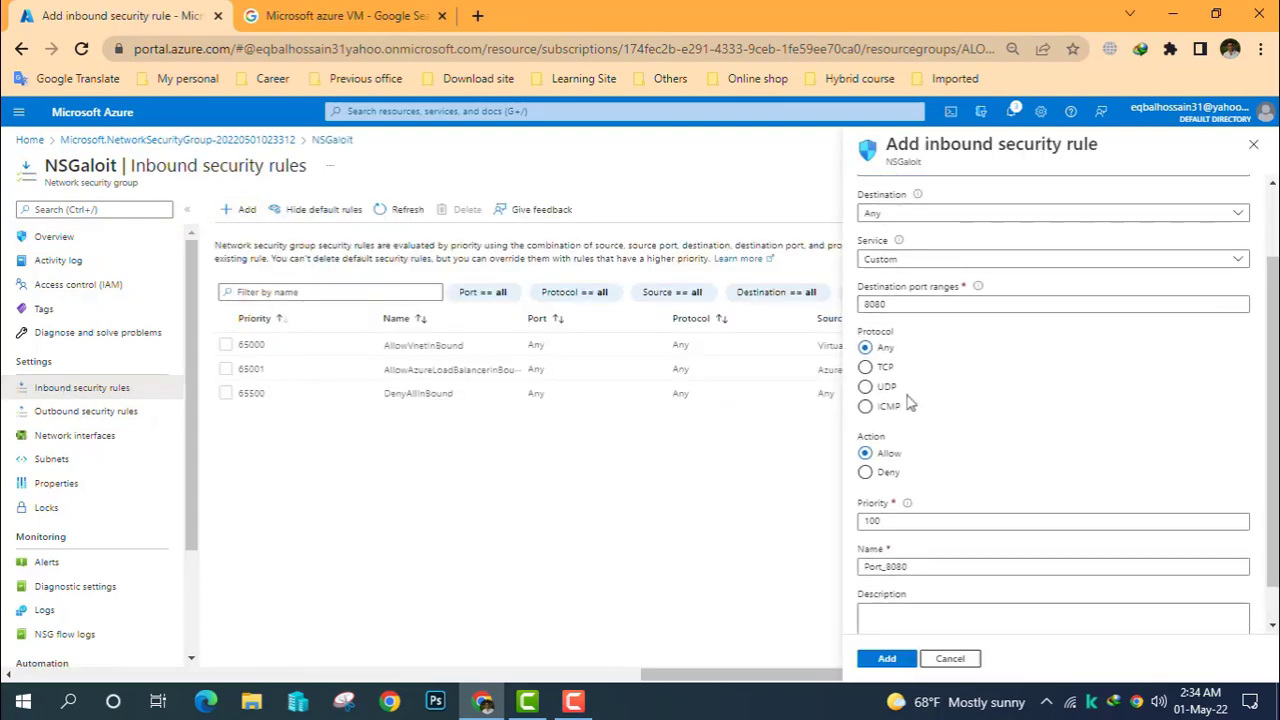
left_click(892, 260)
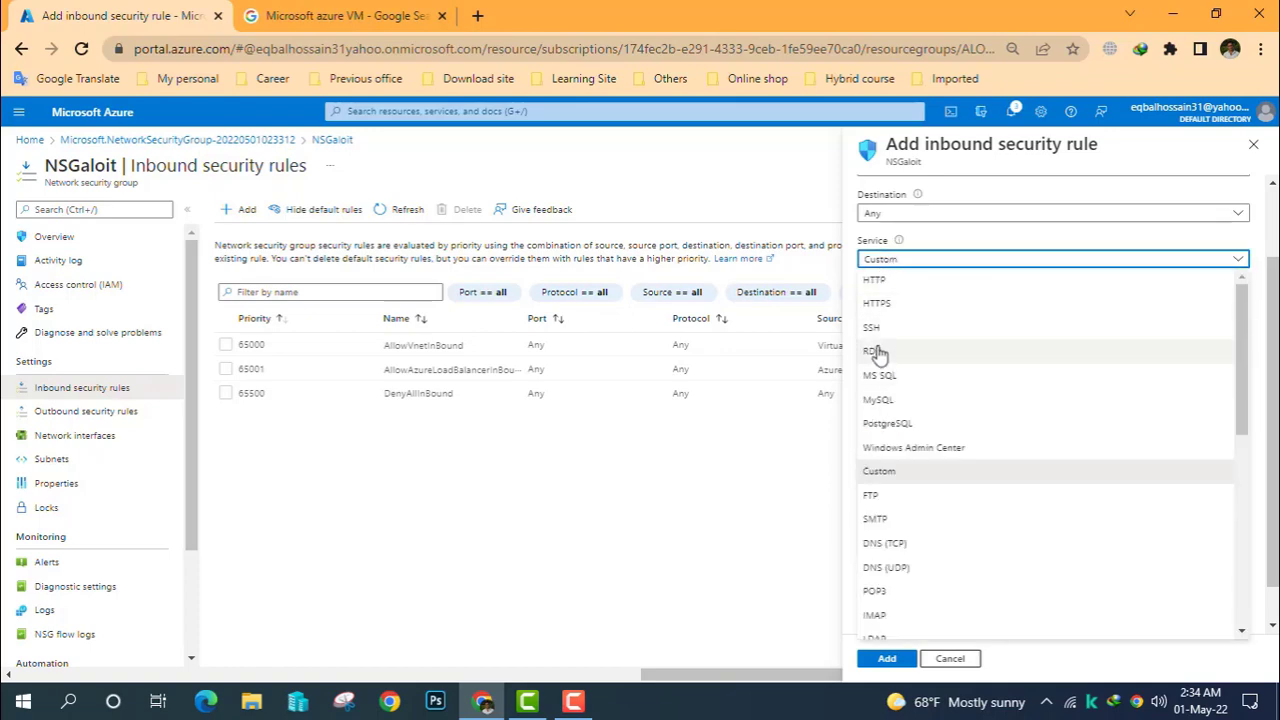
left_click(888, 354)
scroll(884, 447, "down", 1)
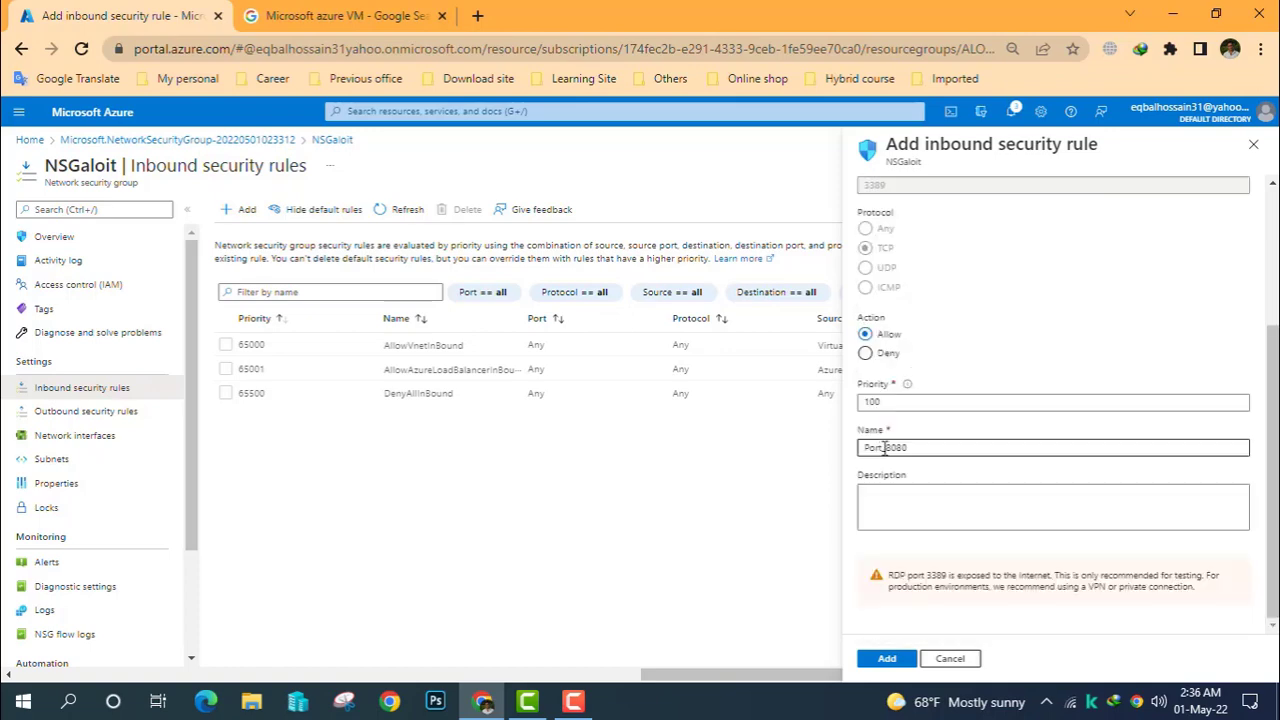
- Name the inbound rule RDP, keep the Allow action and priority 100, and add it to the network security group
left_click_drag(917, 451, 815, 457)
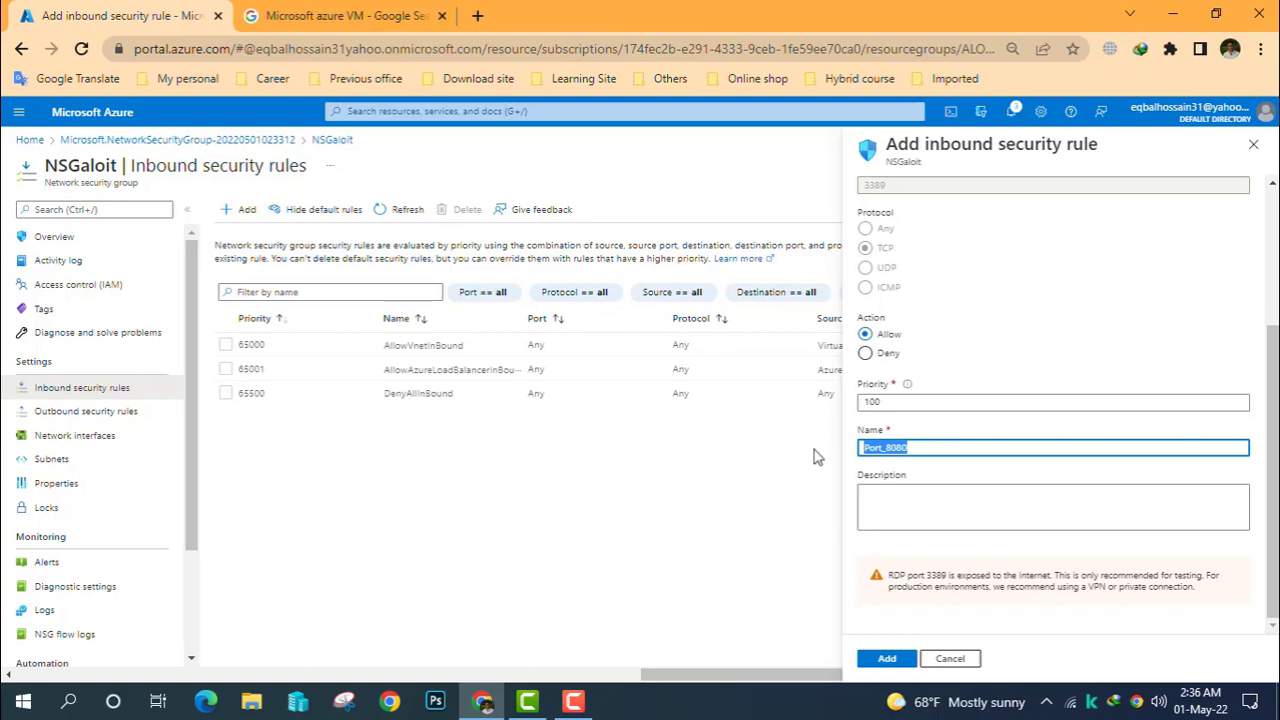
type("R")
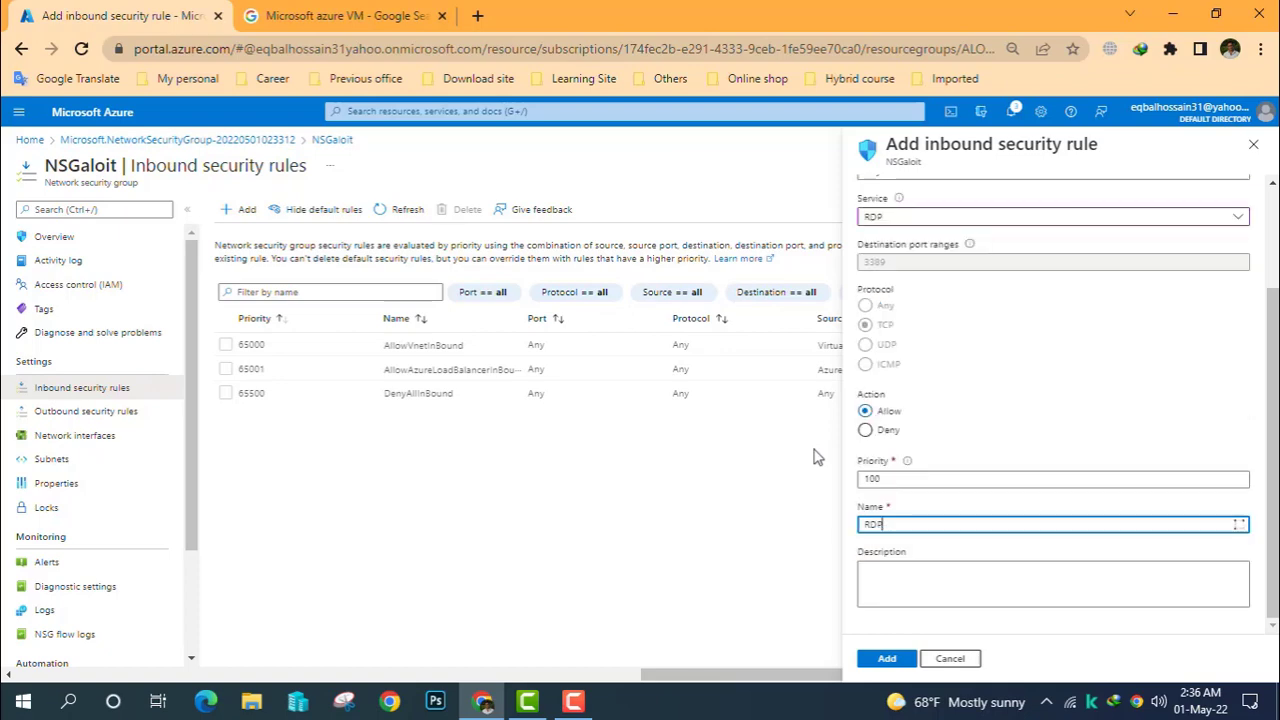
type("DP")
scroll(903, 500, "up", 1)
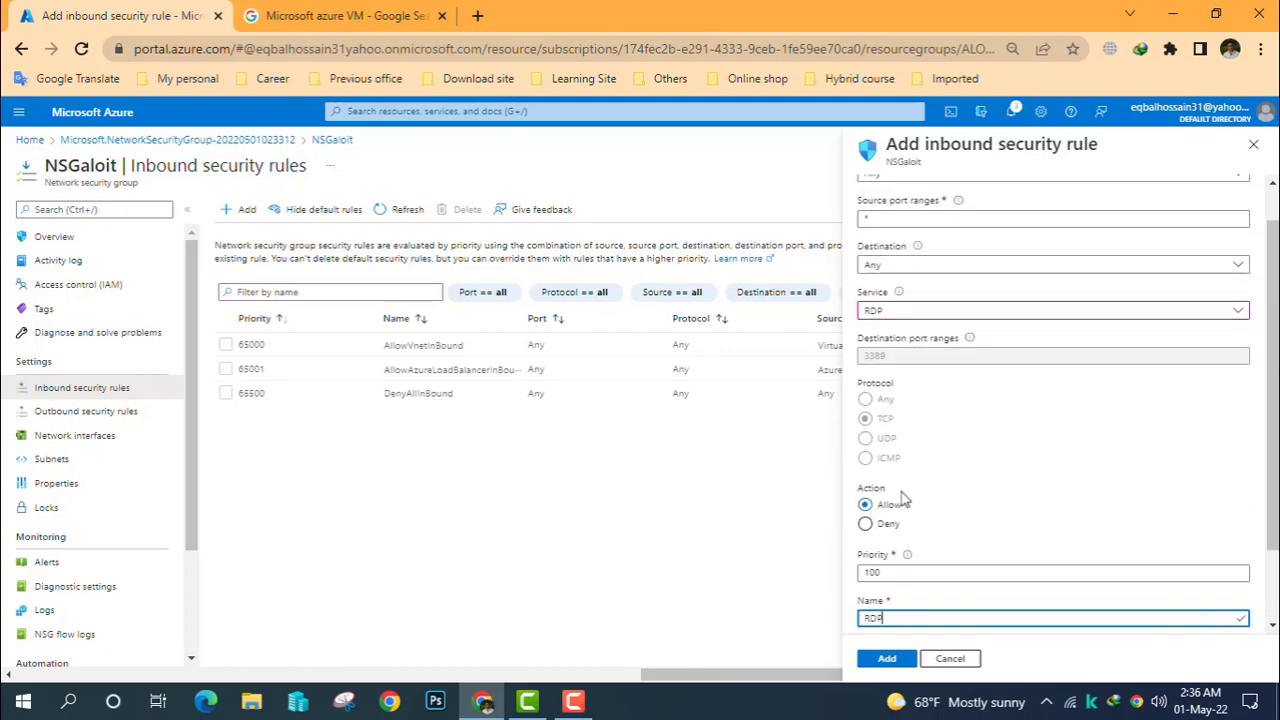
scroll(903, 500, "up", 1)
scroll(903, 495, "down", 3)
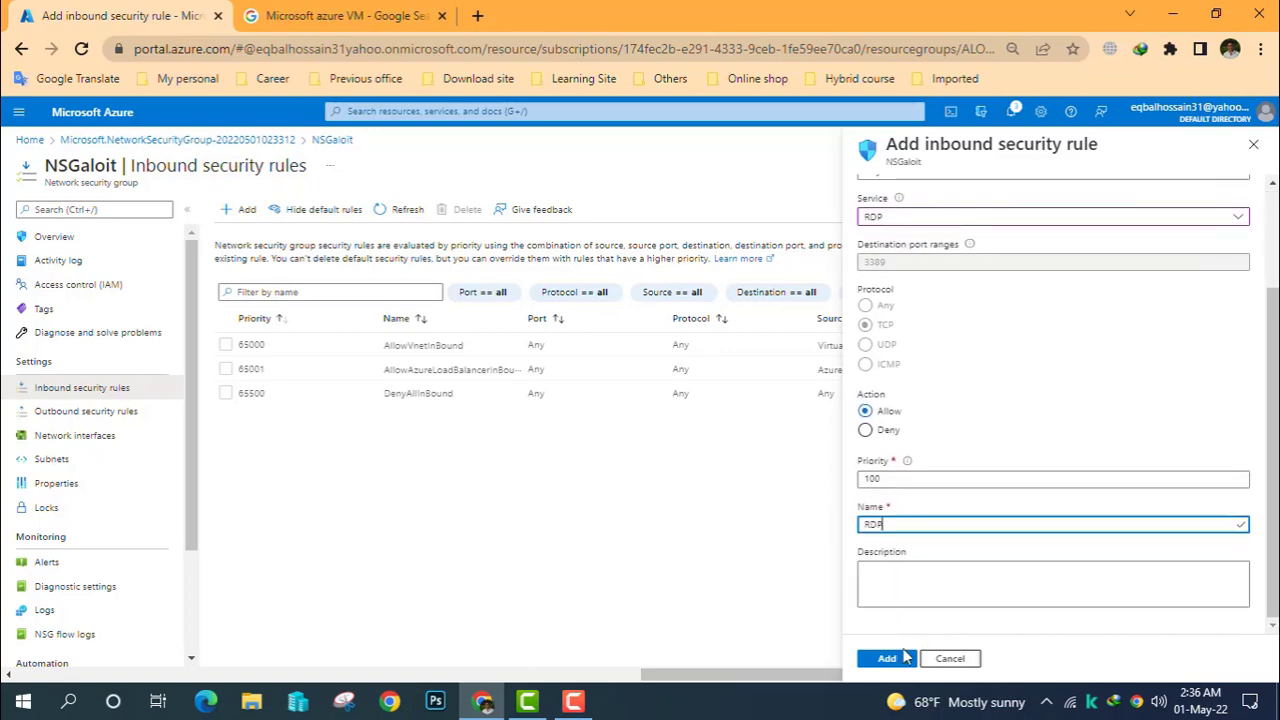
left_click(889, 658)
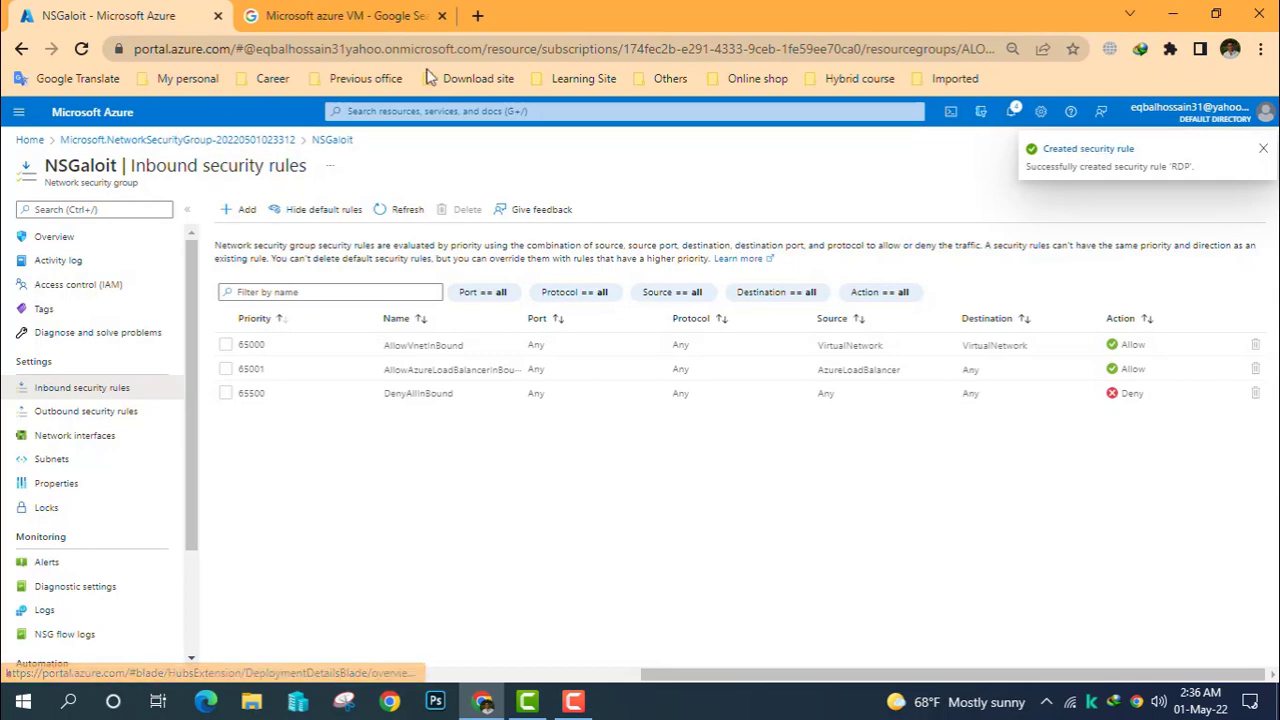
- Open the Virtual machines service and start a new Azure virtual machine in the ALOIT_RG resource group
left_click(415, 110)
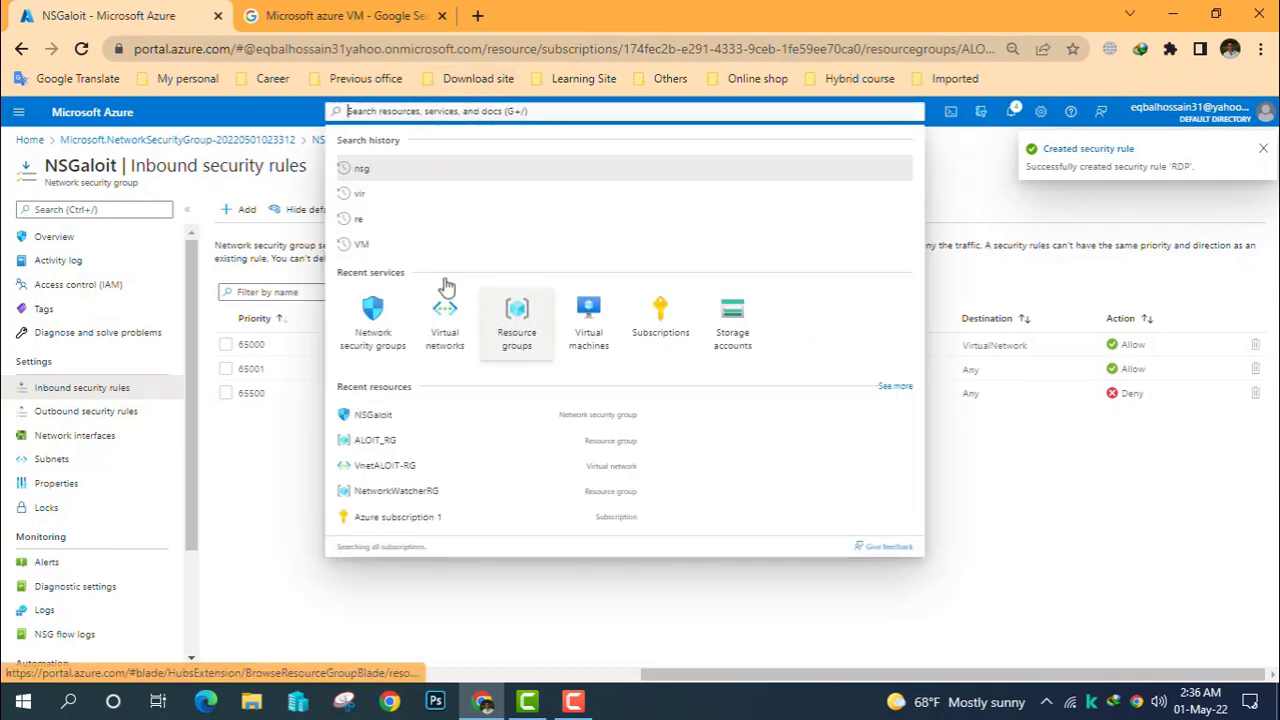
left_click(586, 308)
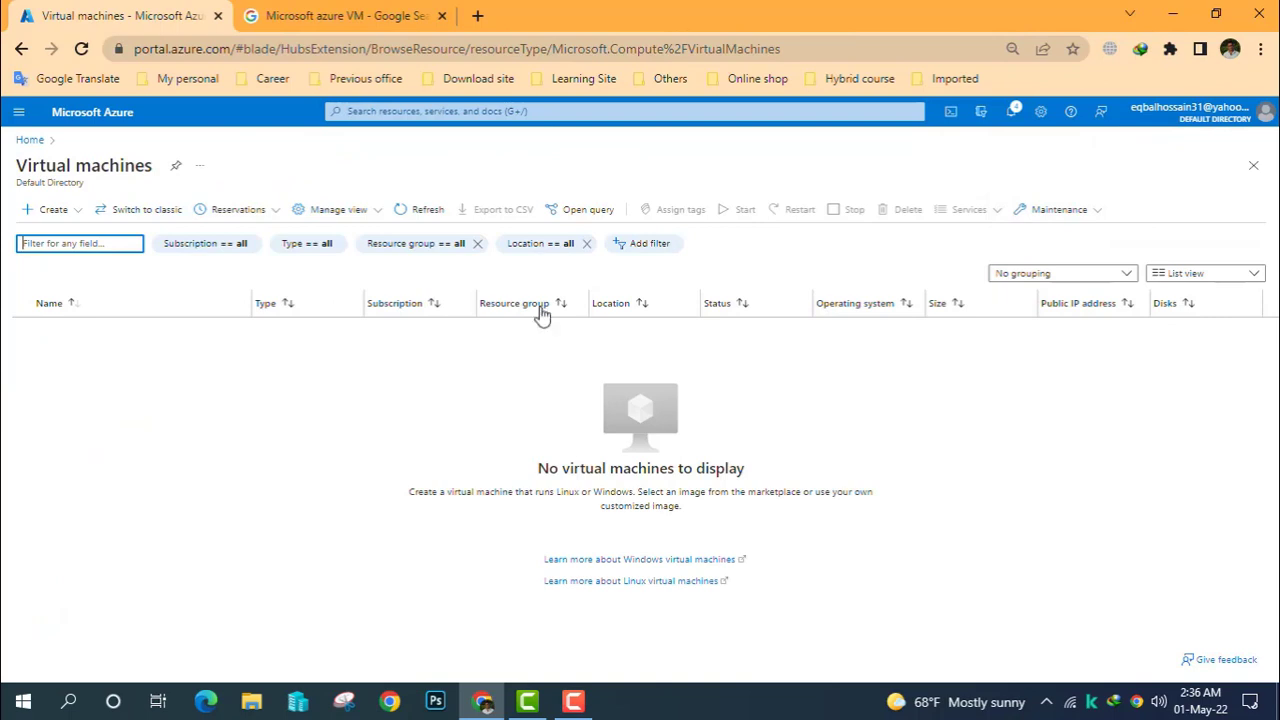
left_click(50, 209)
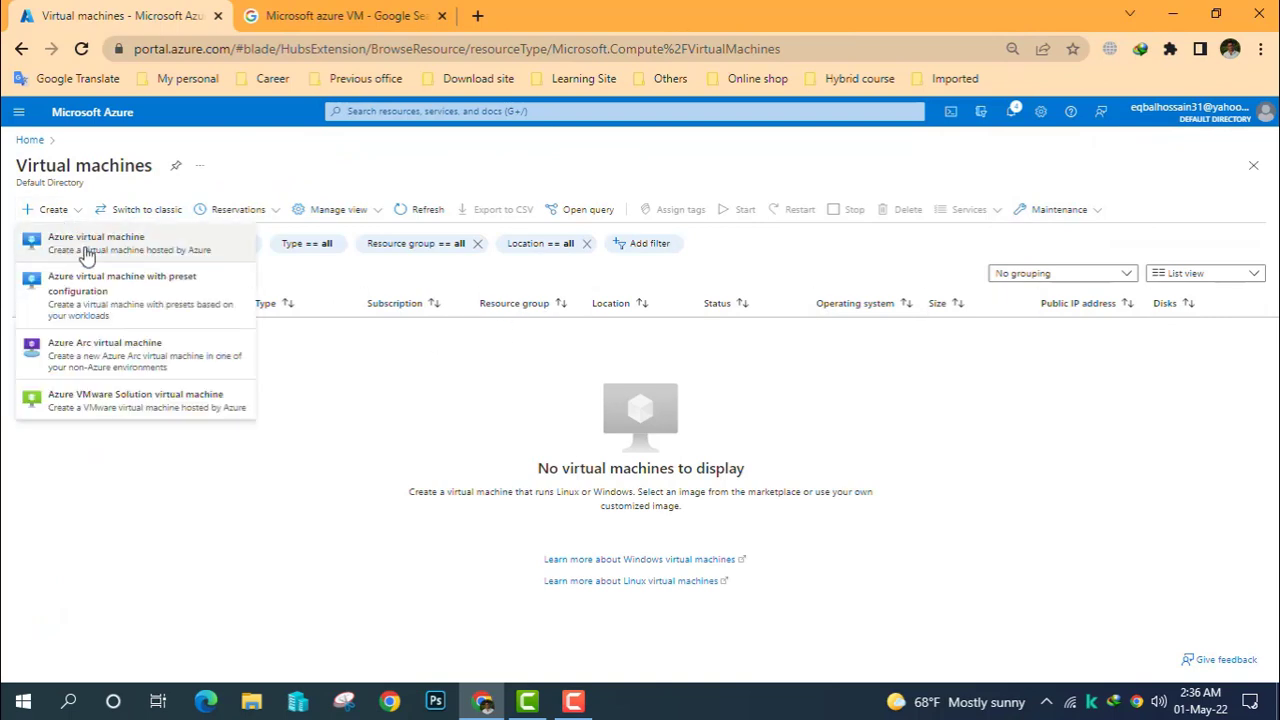
left_click(86, 250)
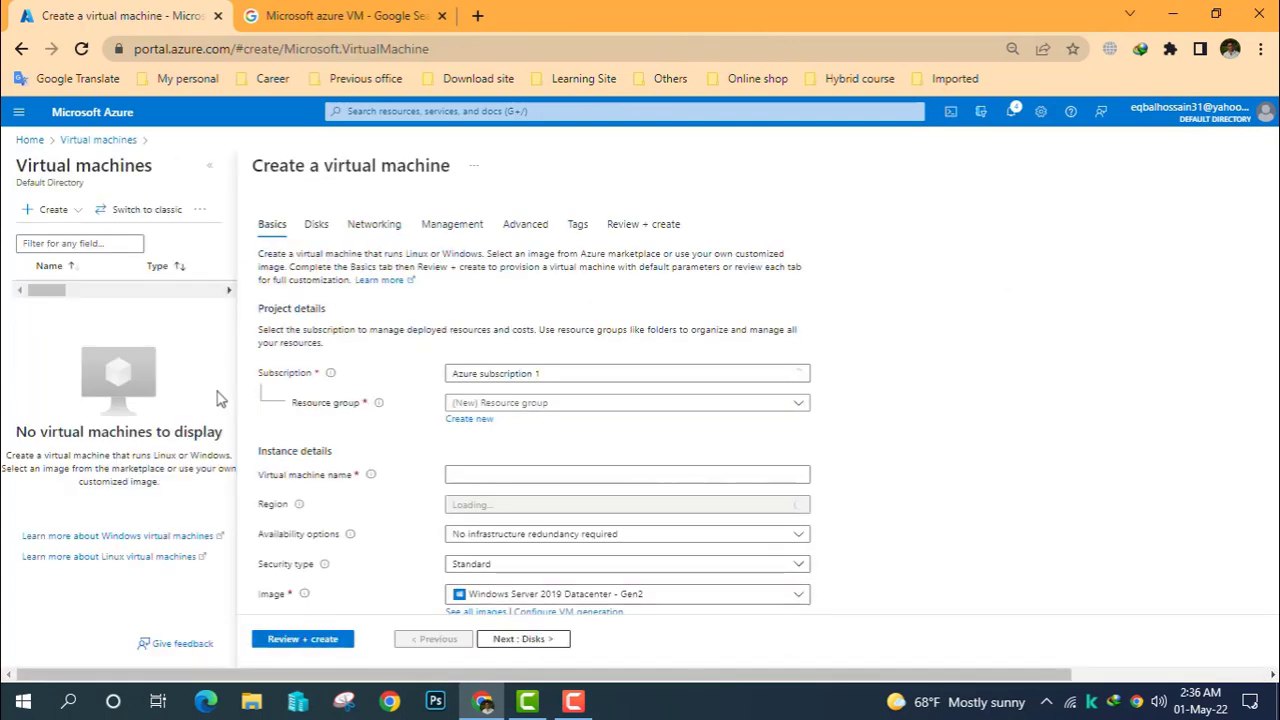
left_click(537, 403)
left_click(491, 452)
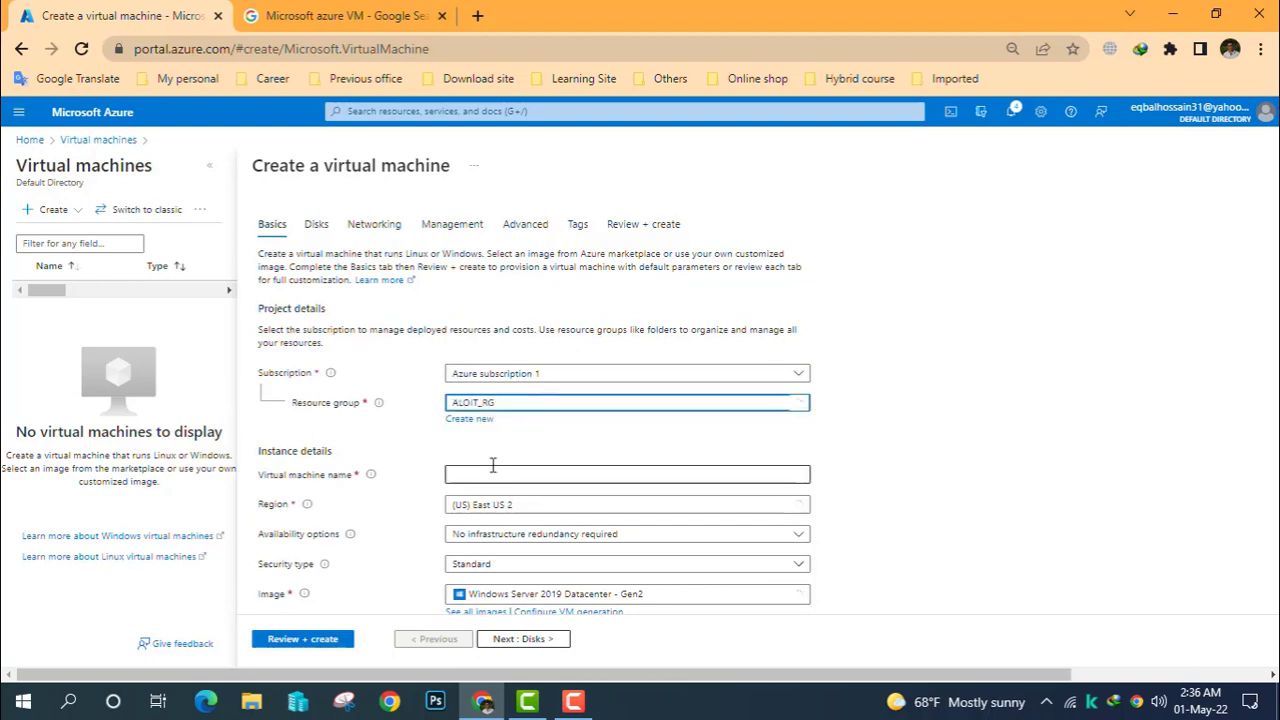
- Name the virtual machine ALOIT-MS2019 and keep its security type as Standard
left_click(491, 474)
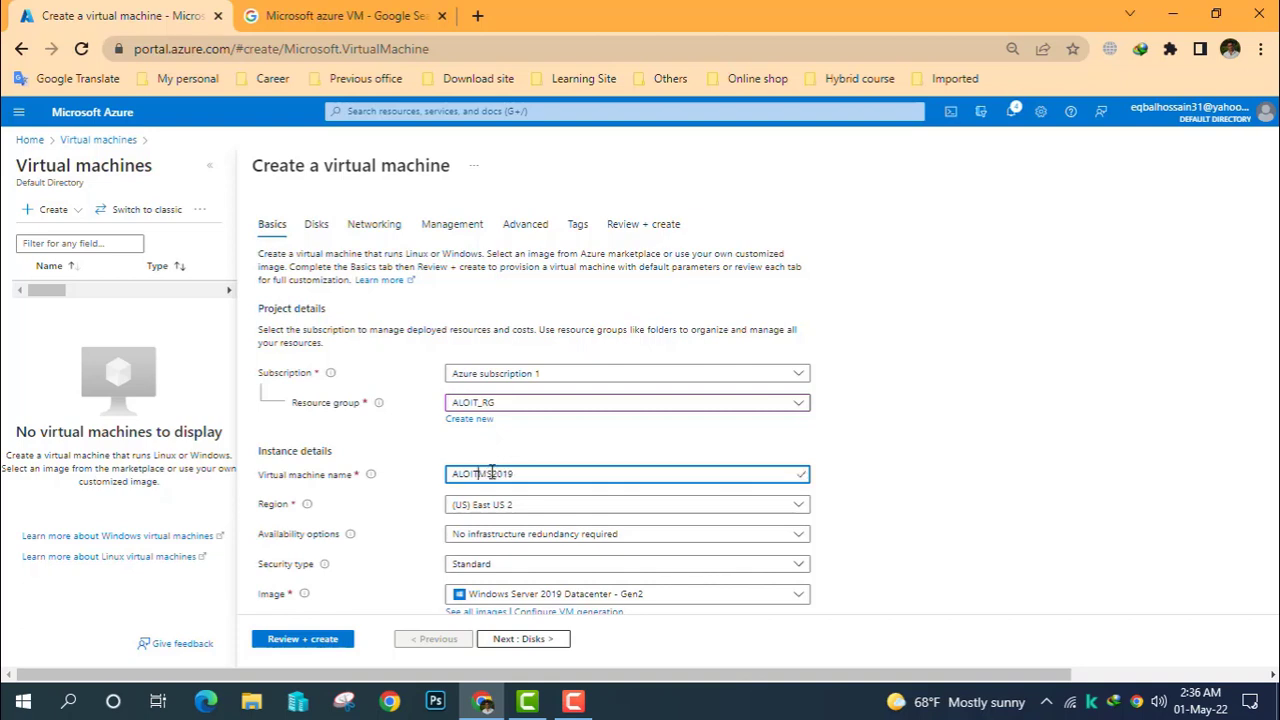
type("-")
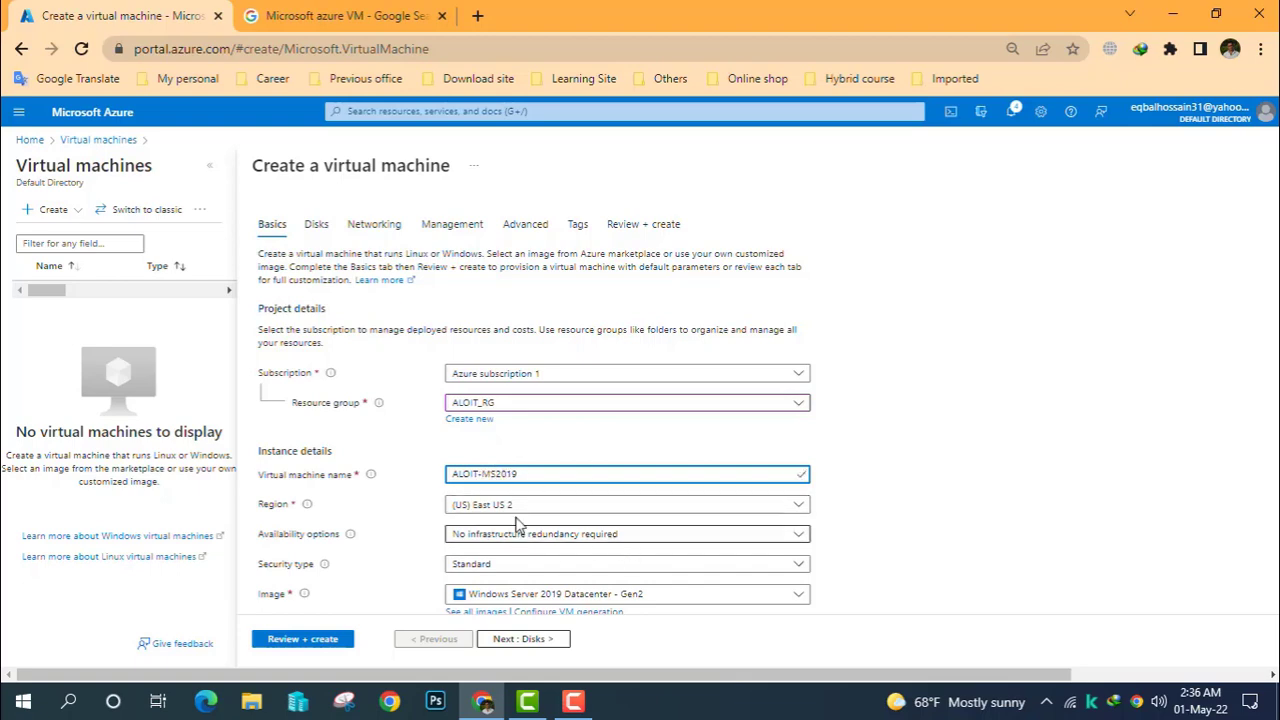
scroll(523, 506, "down", 1)
left_click(480, 472)
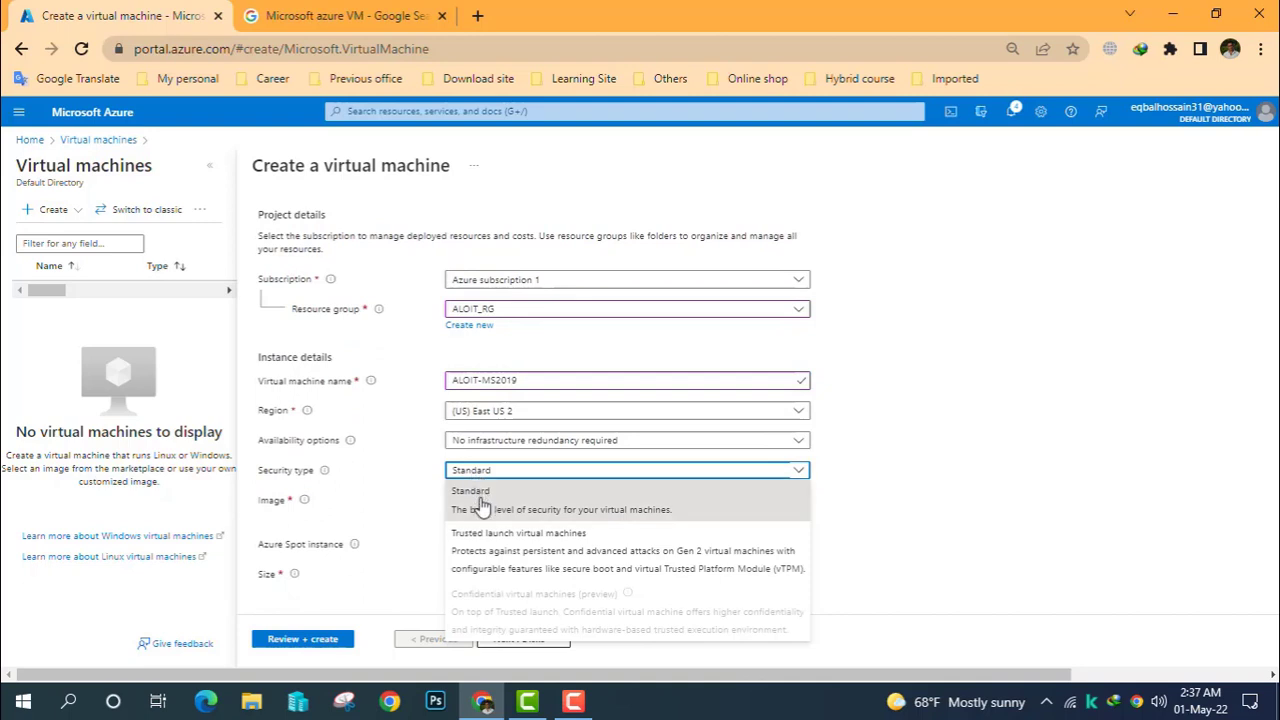
left_click(482, 505)
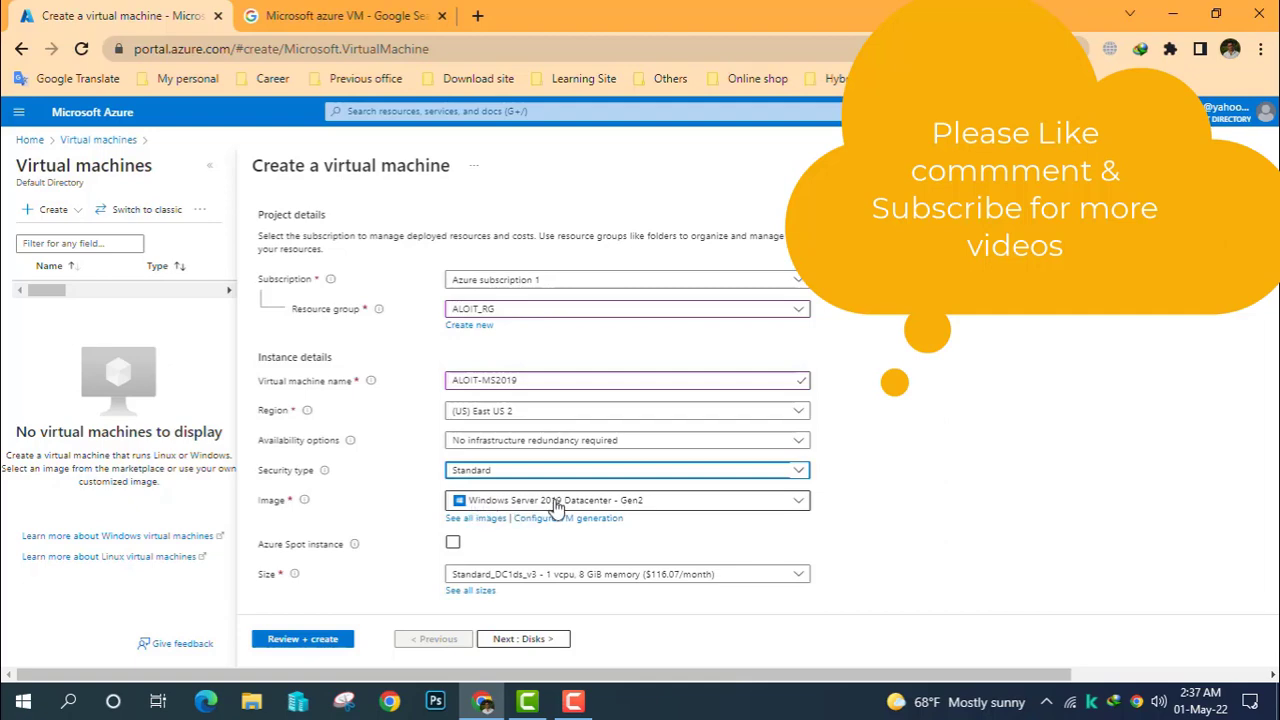
- Browse all available VM sizes, expand the DC-Series and confirm DC1ds_v3 as the machine's size
scroll(540, 505, "down", 1)
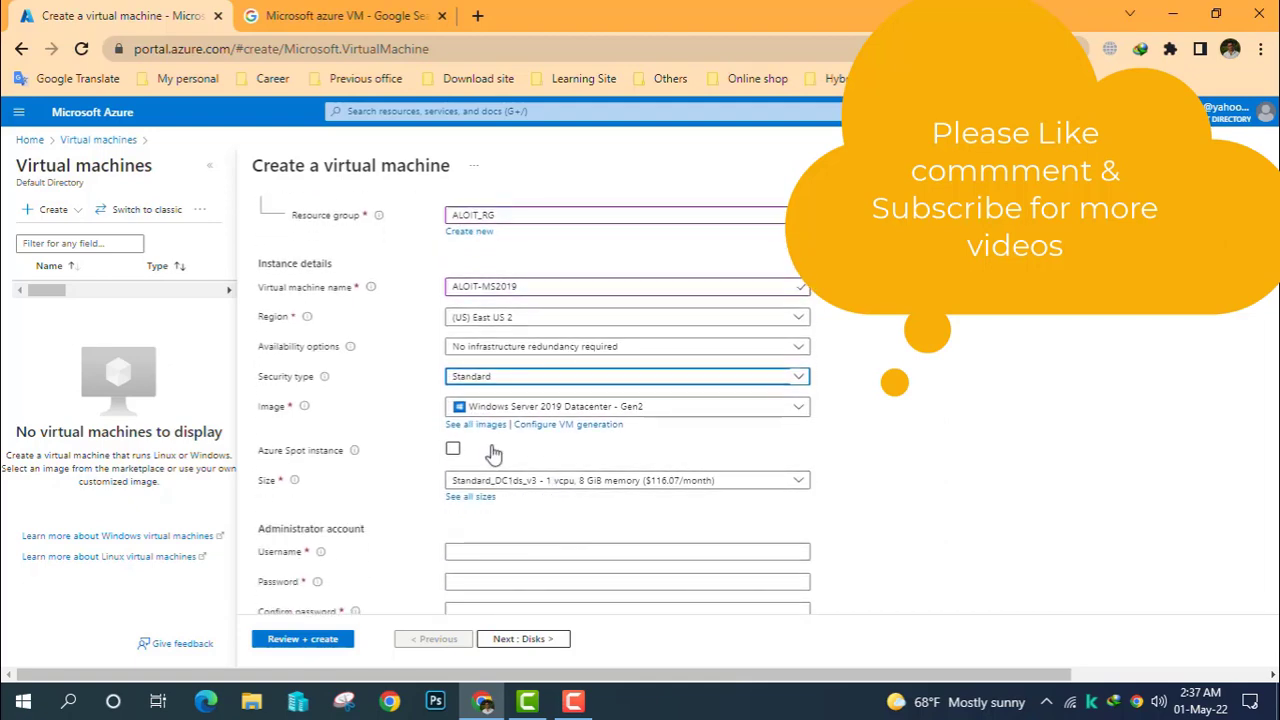
left_click(530, 485)
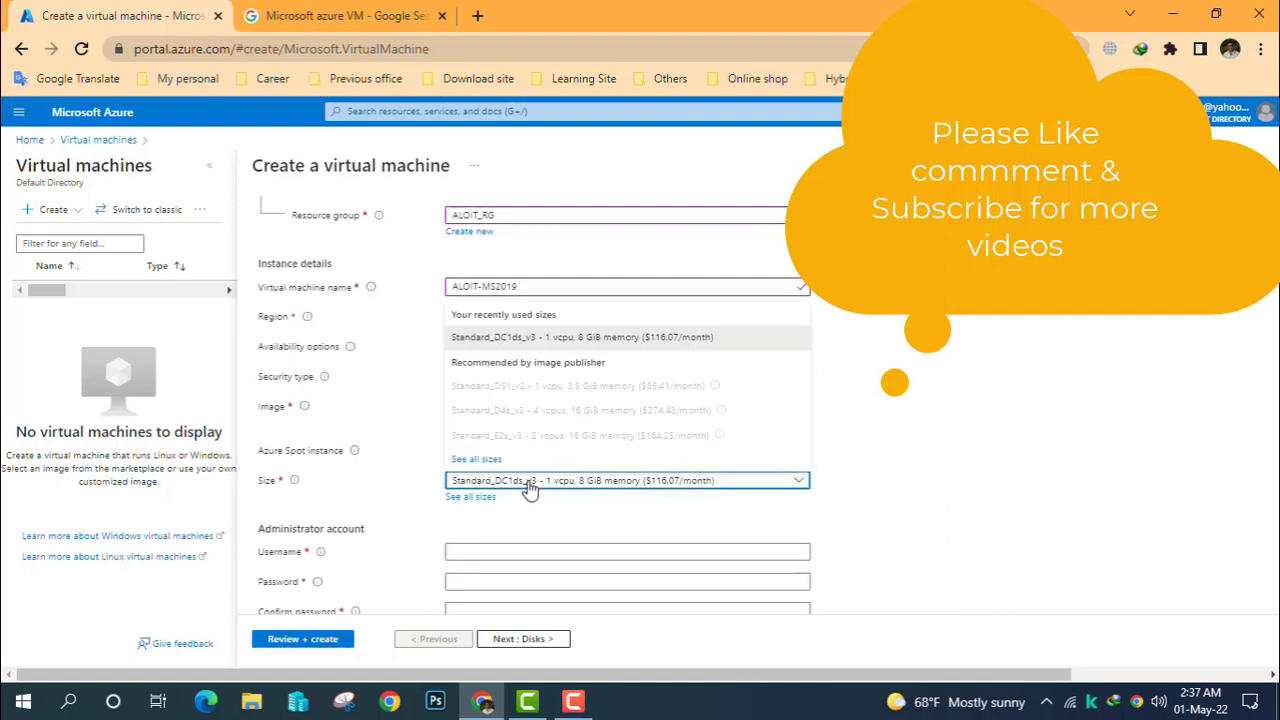
left_click(530, 485)
left_click(470, 497)
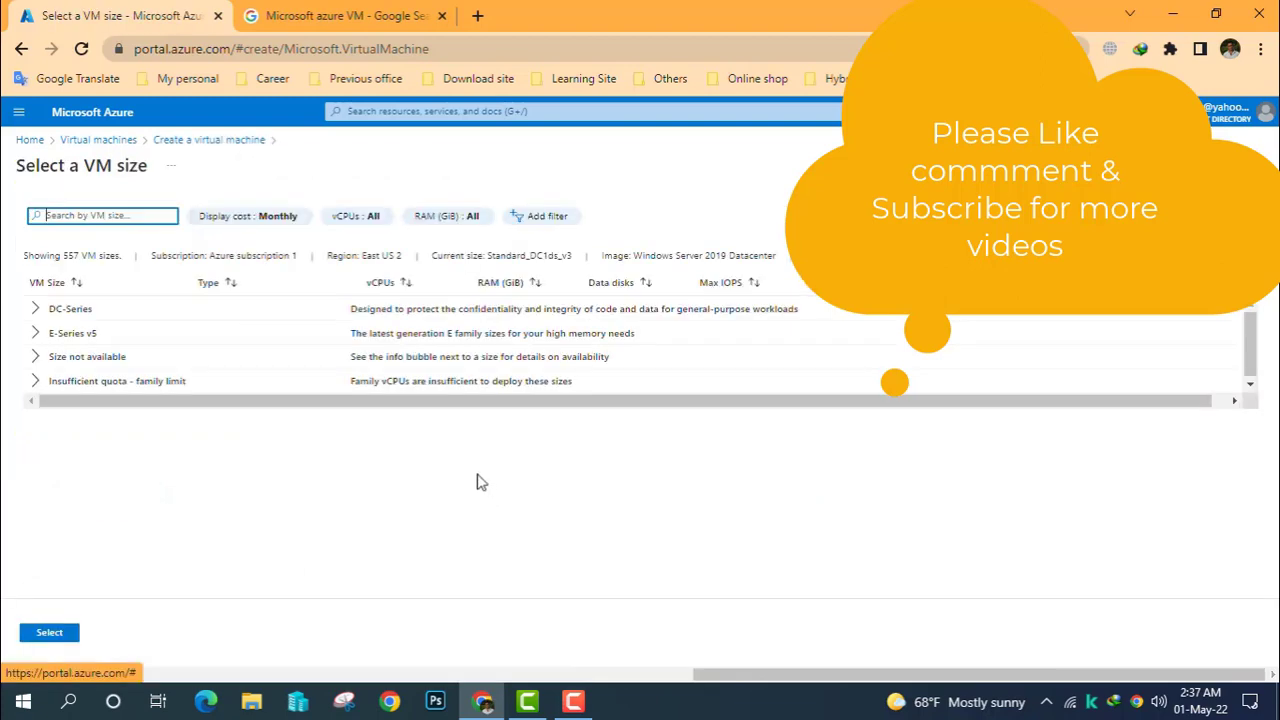
left_click(37, 308)
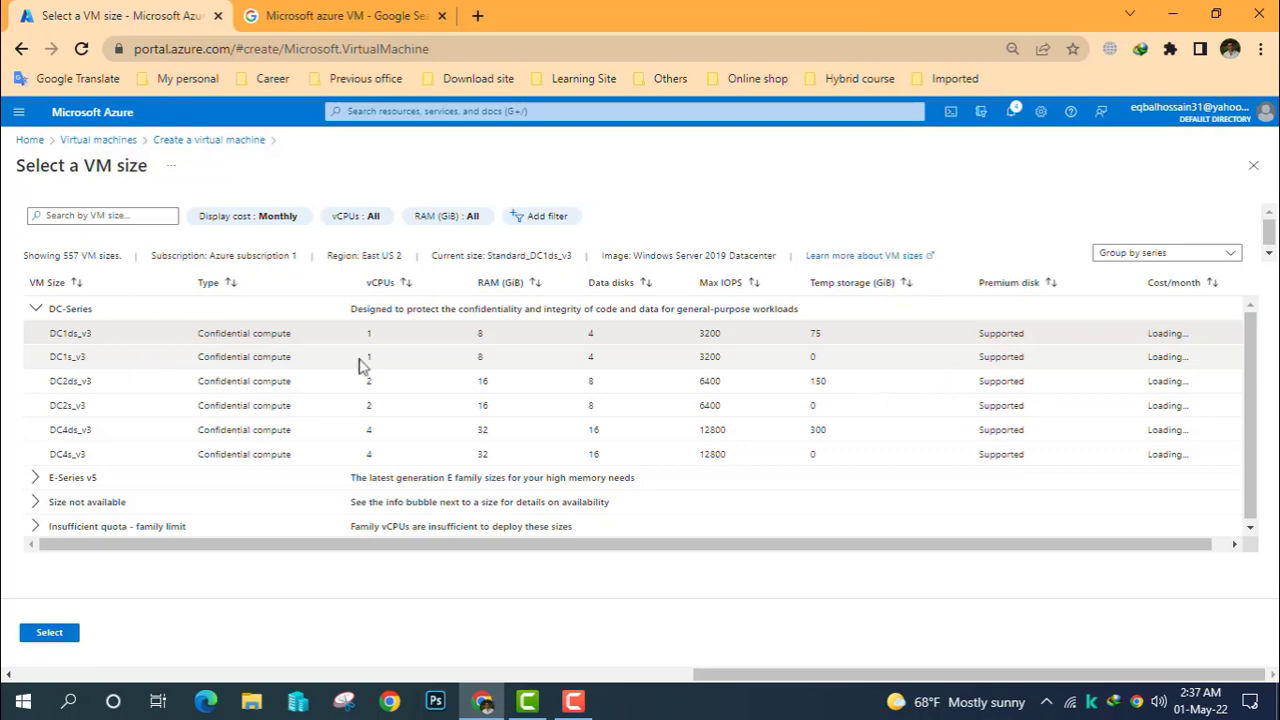
left_click(45, 633)
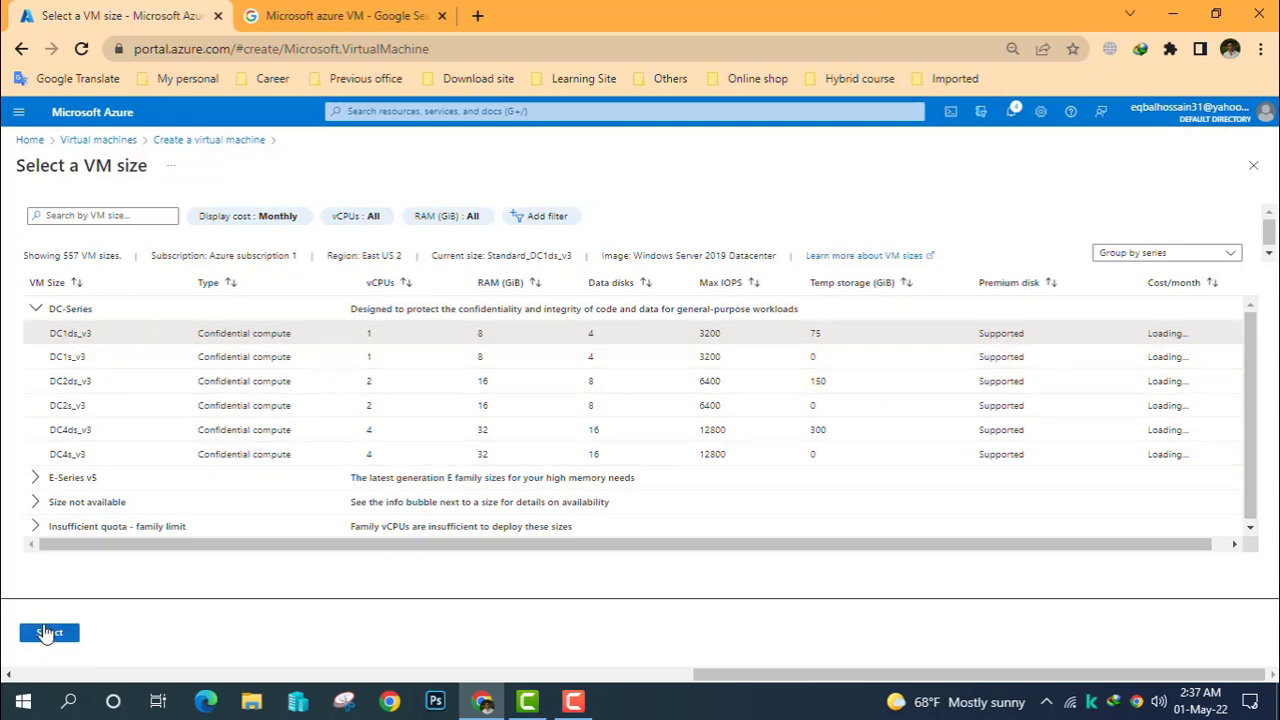
- Set the administrator username to AdminALOIT, then enter and confirm the administrator account password
scroll(335, 420, "down", 1)
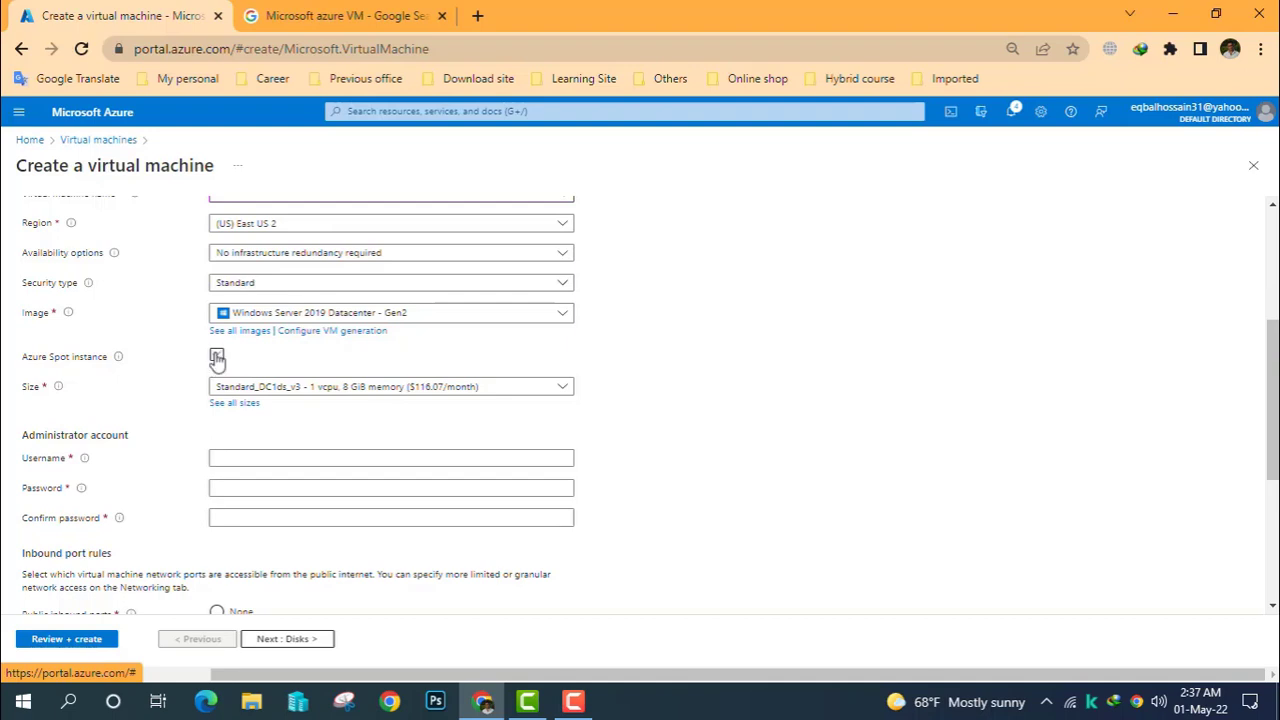
left_click(242, 456)
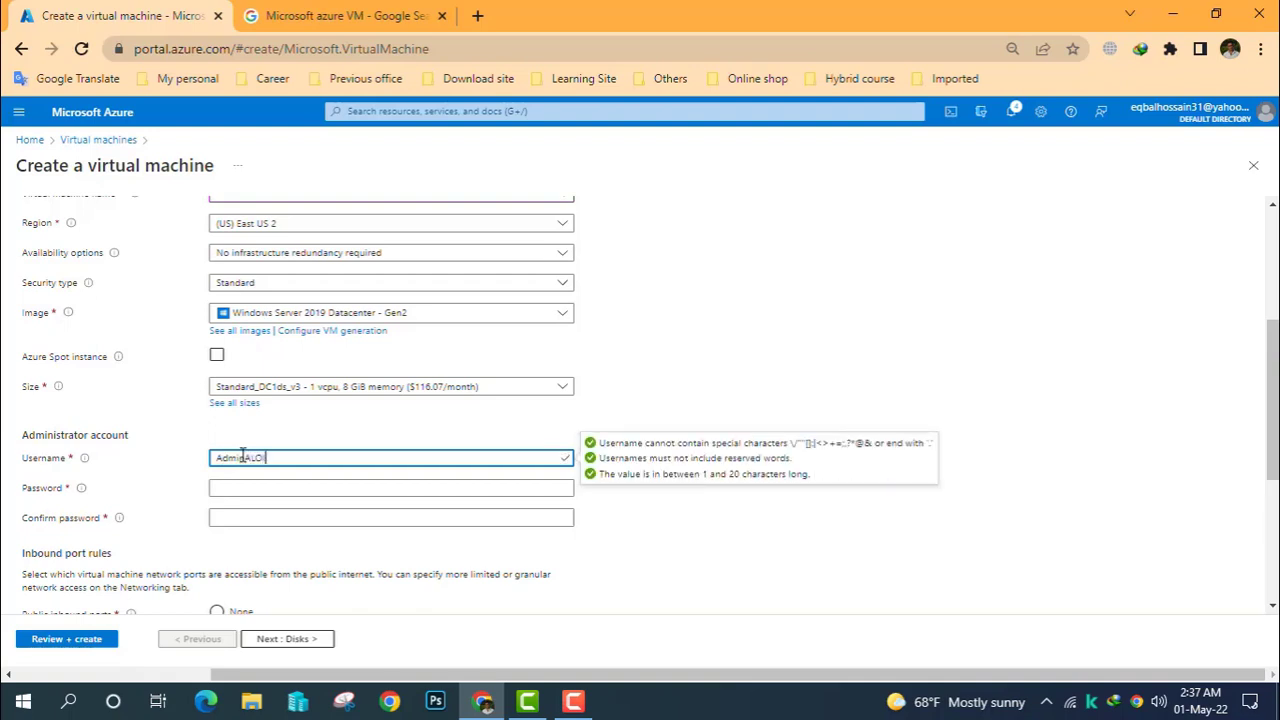
left_click(244, 485)
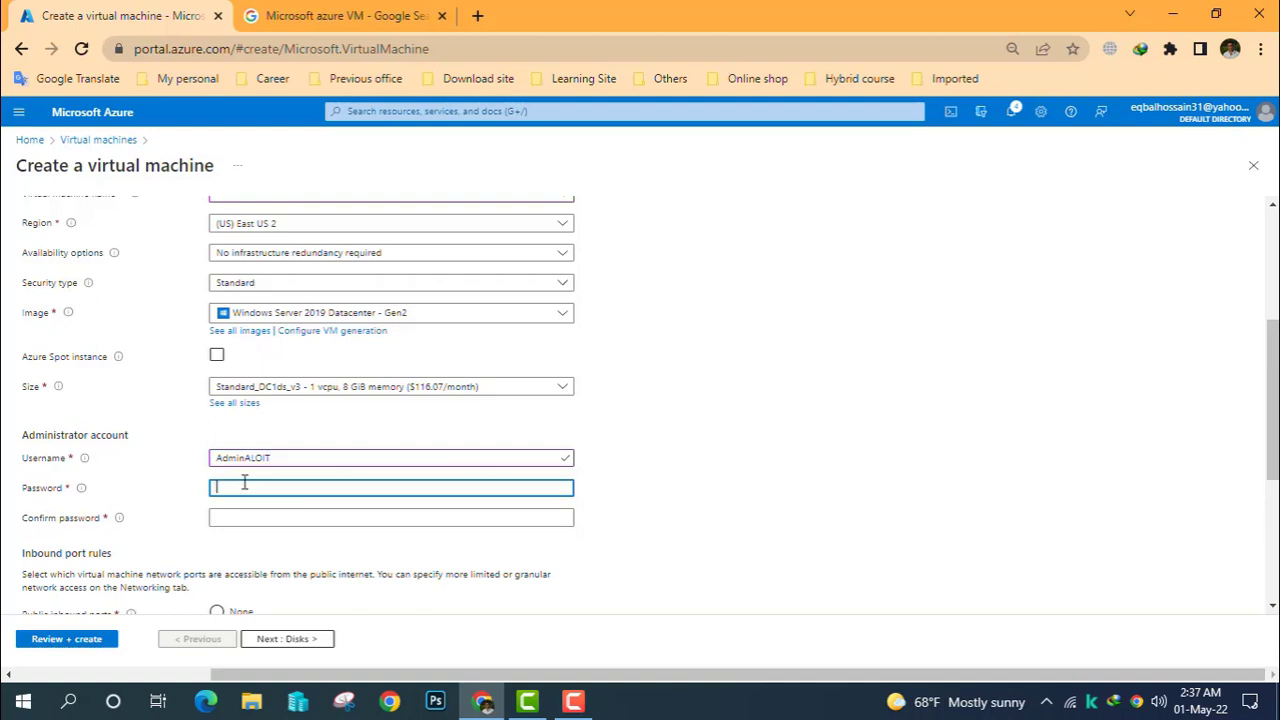
type("••••")
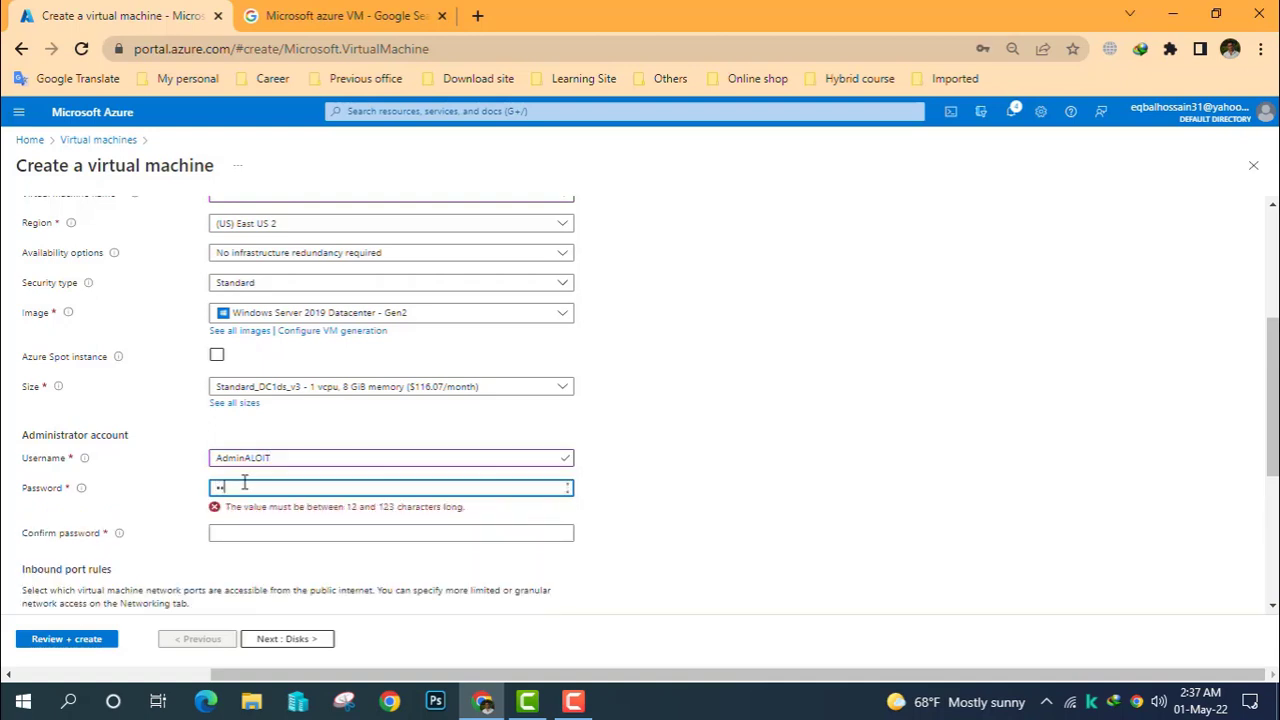
type("••")
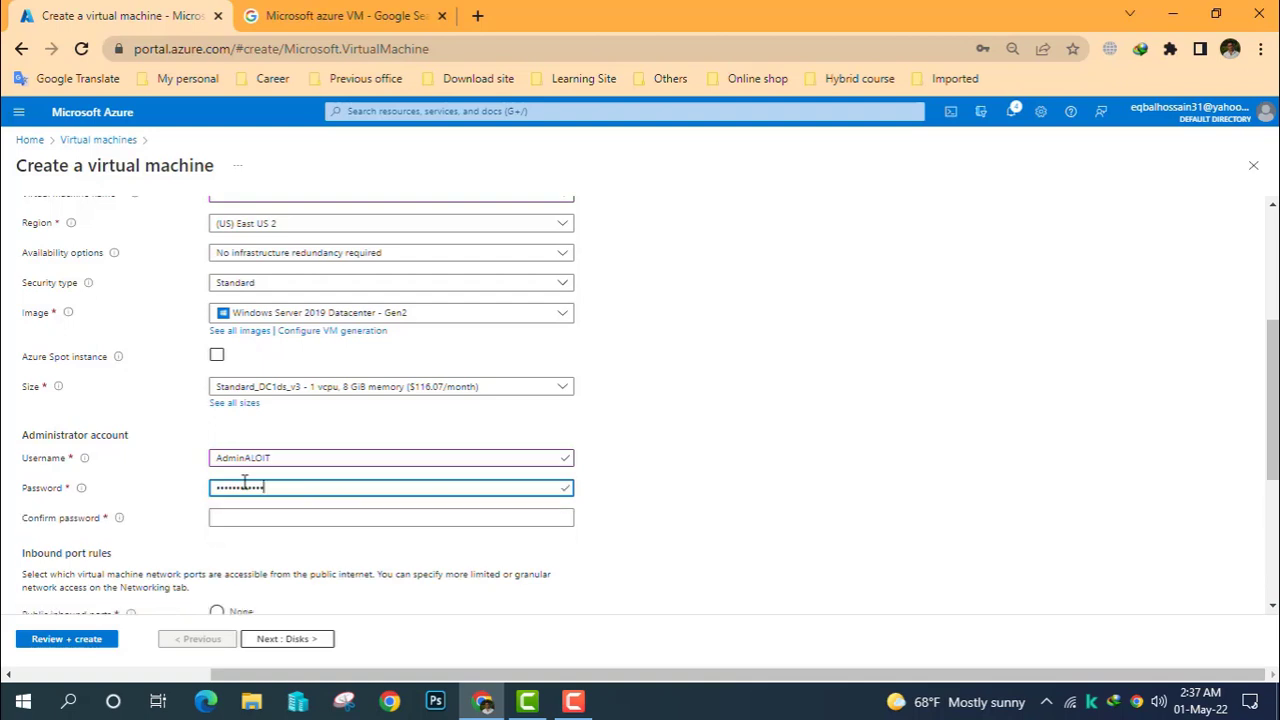
key("Tab")
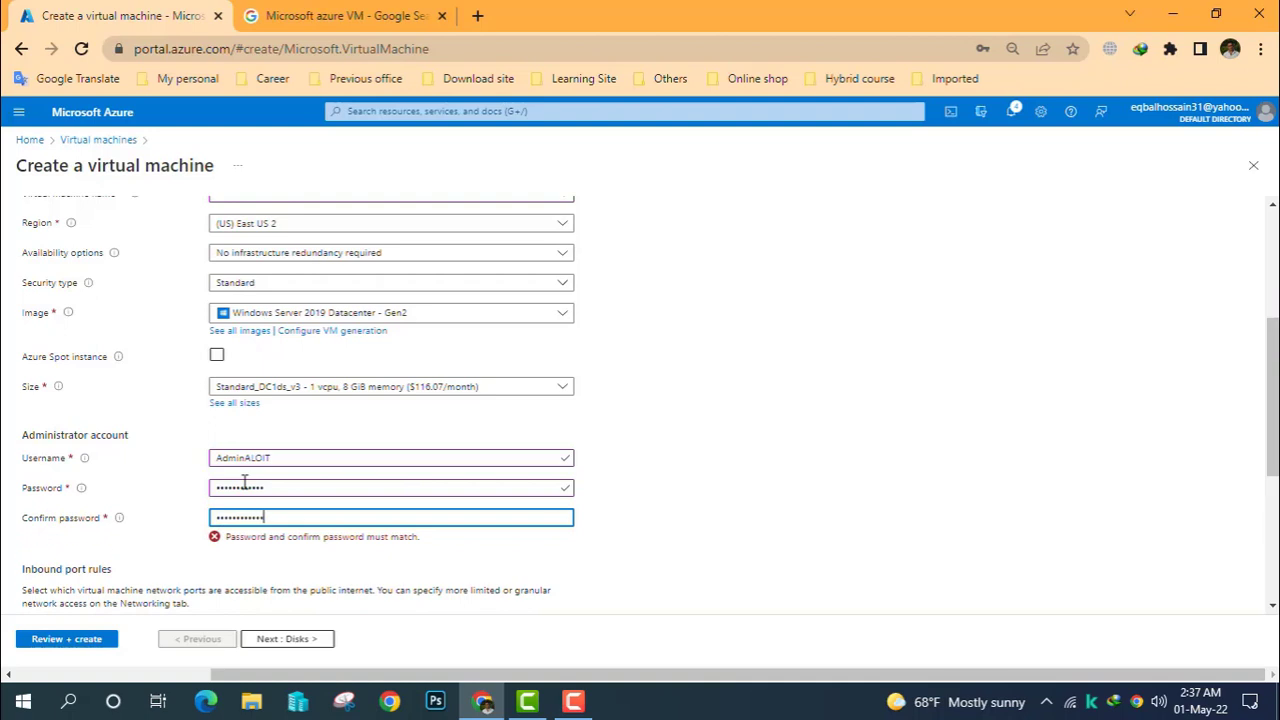
type("•")
scroll(254, 429, "down", 2)
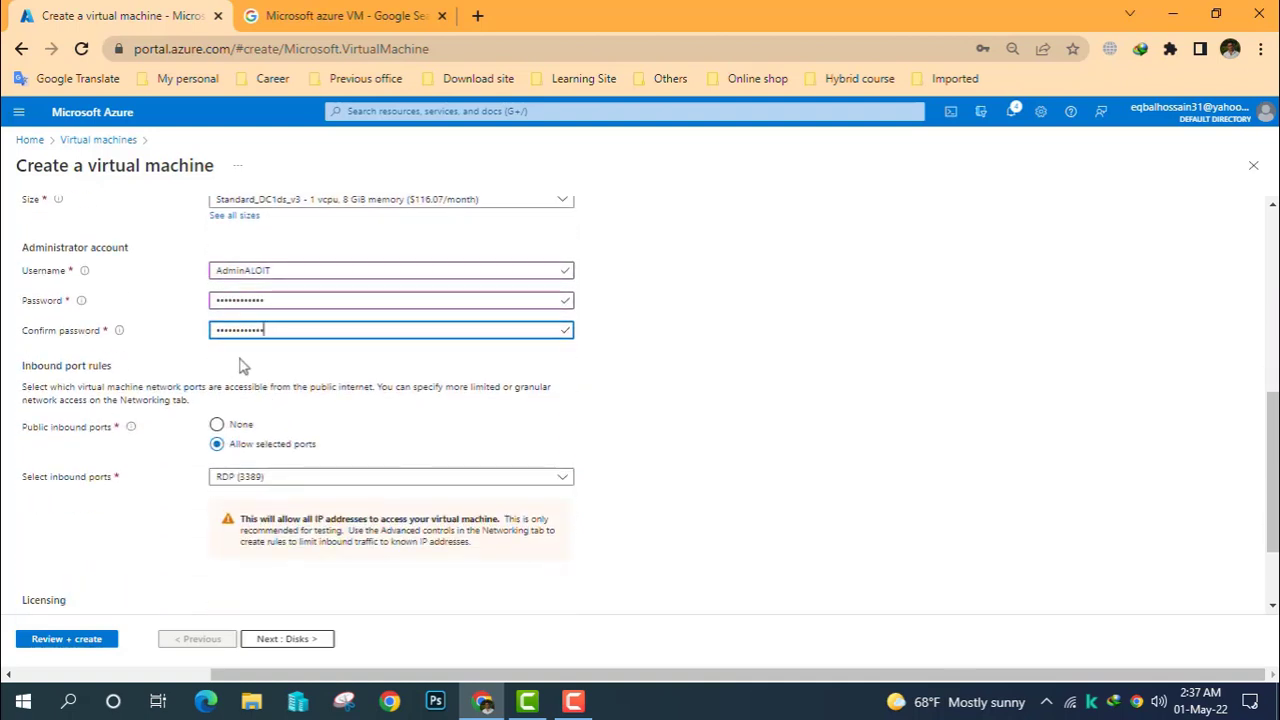
- Apply an existing Windows Server license through Azure Hybrid Benefit and confirm that it is eligible
scroll(320, 477, "down", 2)
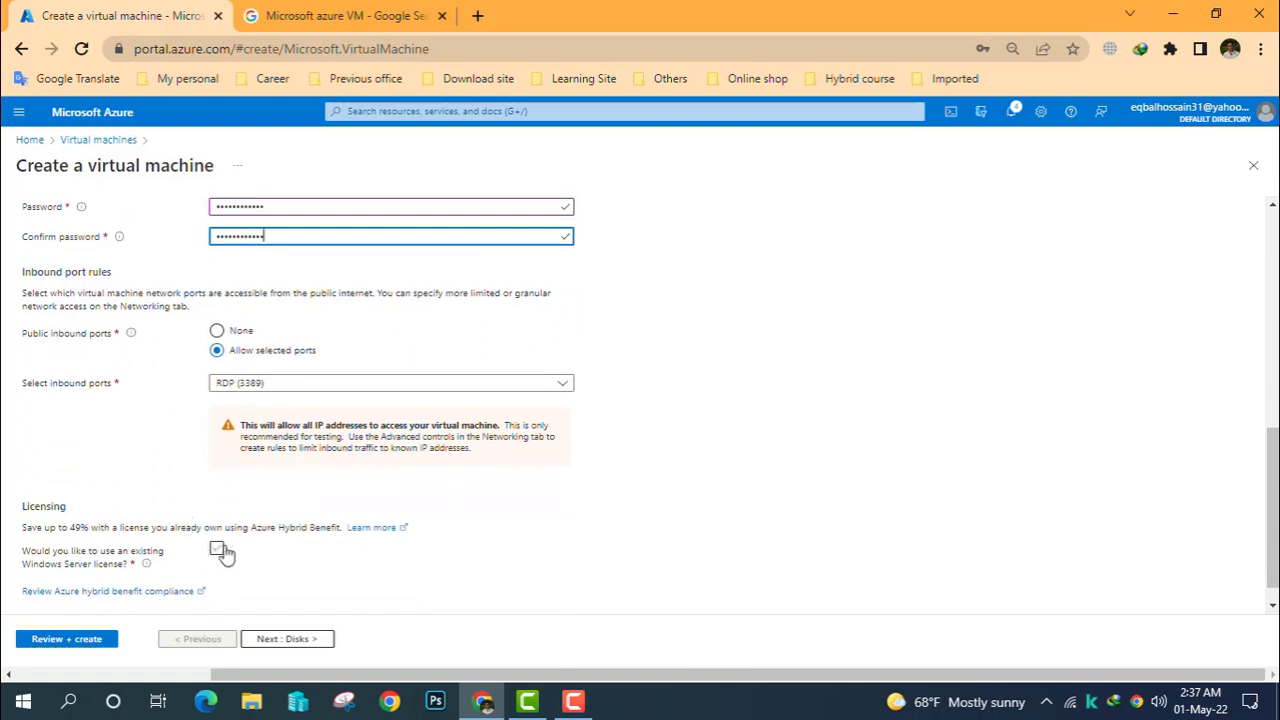
scroll(225, 555, "down", 1)
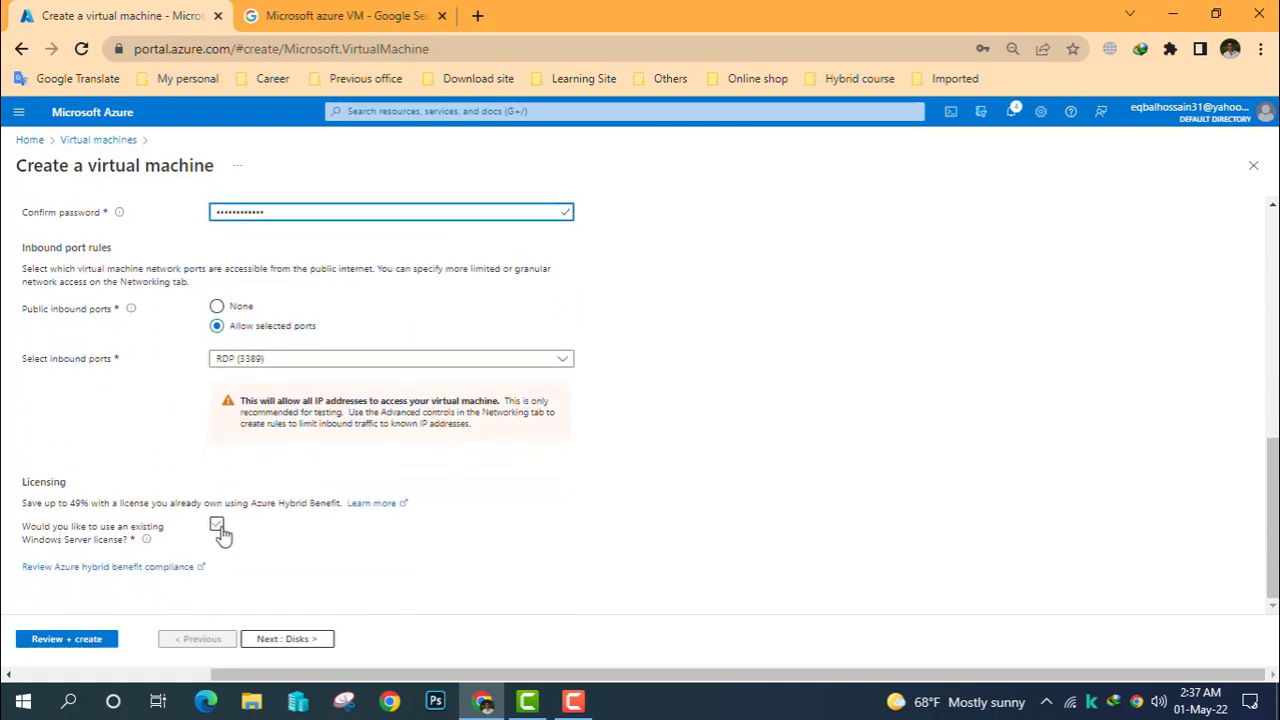
left_click(217, 526)
scroll(229, 583, "down", 1)
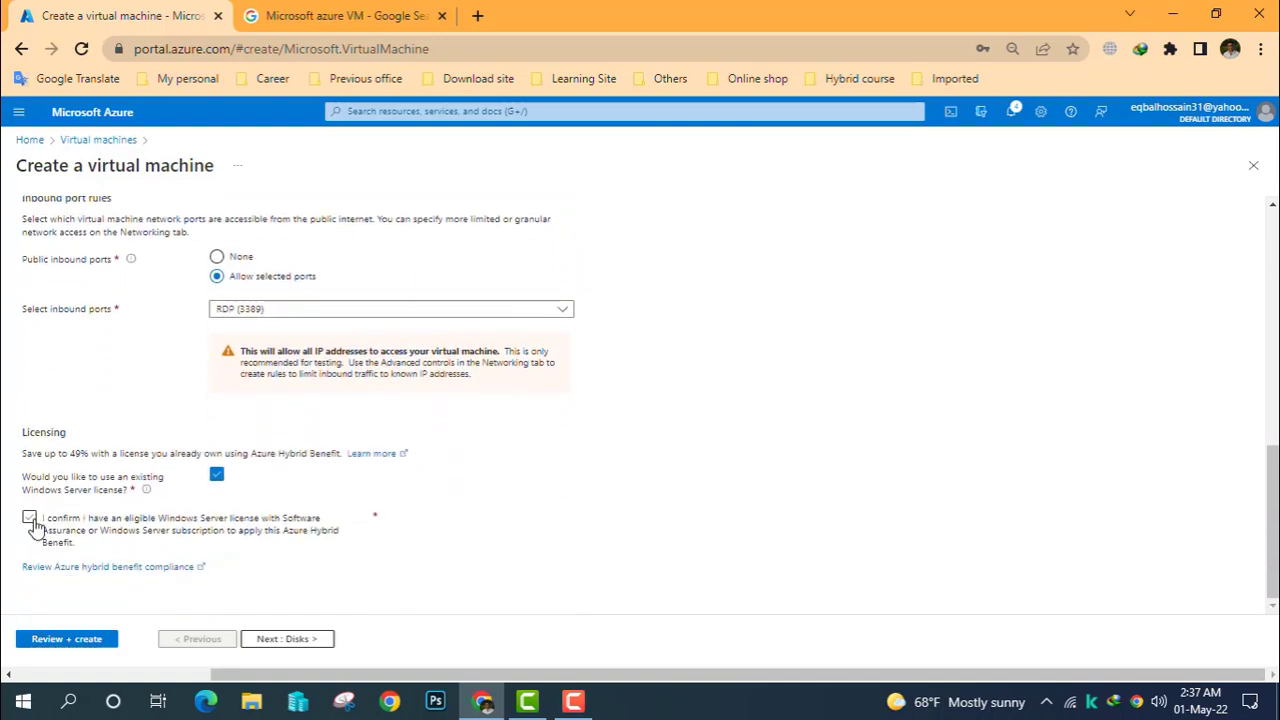
left_click(92, 530)
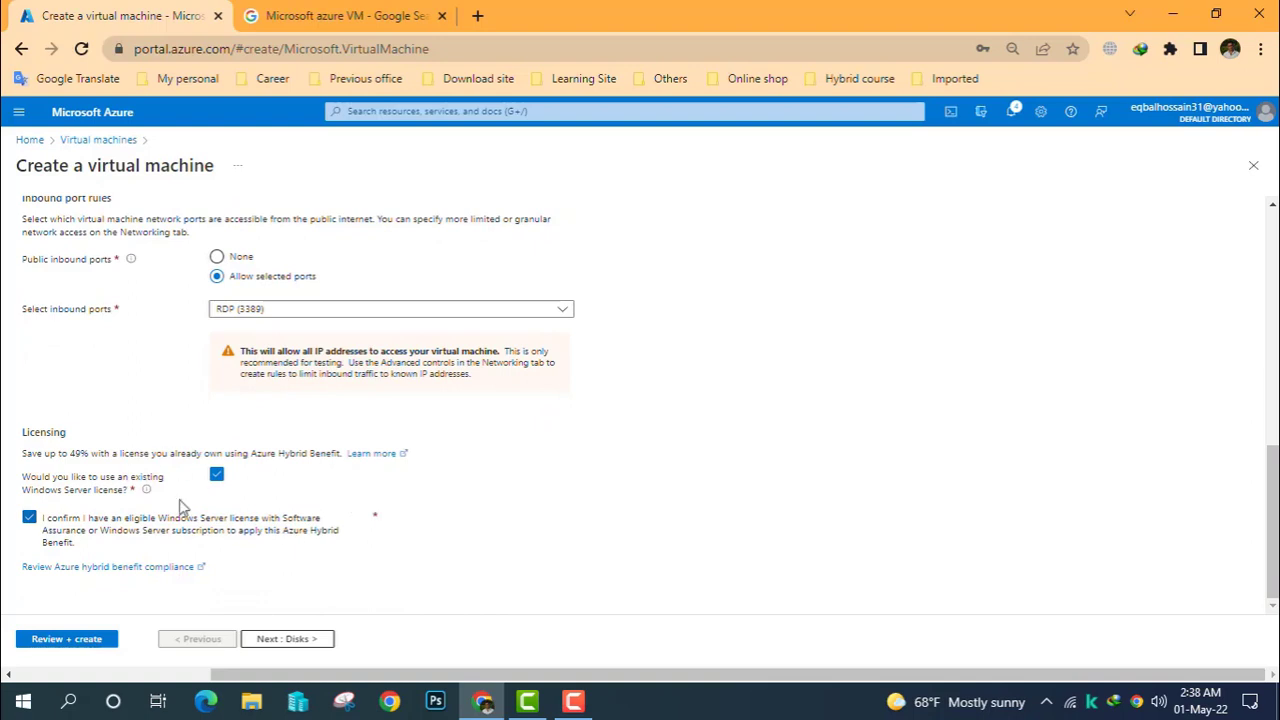
- Set the VM's OS disk type to Standard SSD and turn off deleting the disk with the VM
left_click(280, 645)
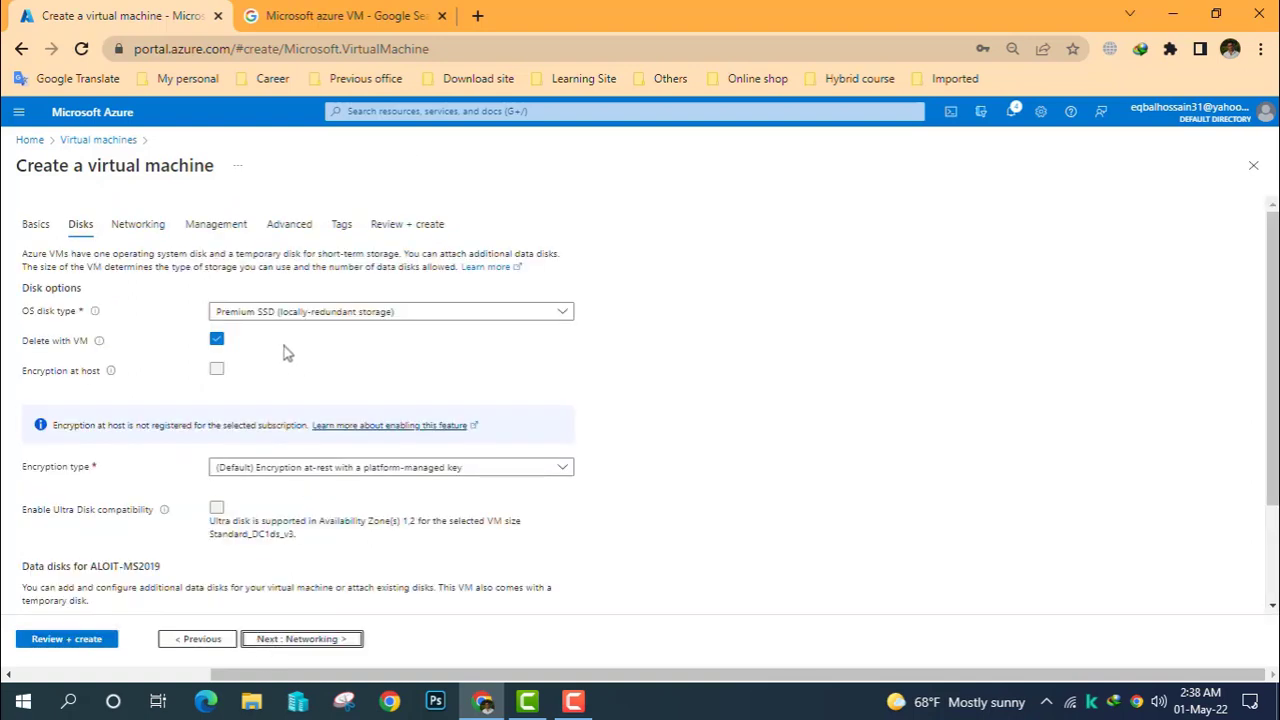
left_click(287, 314)
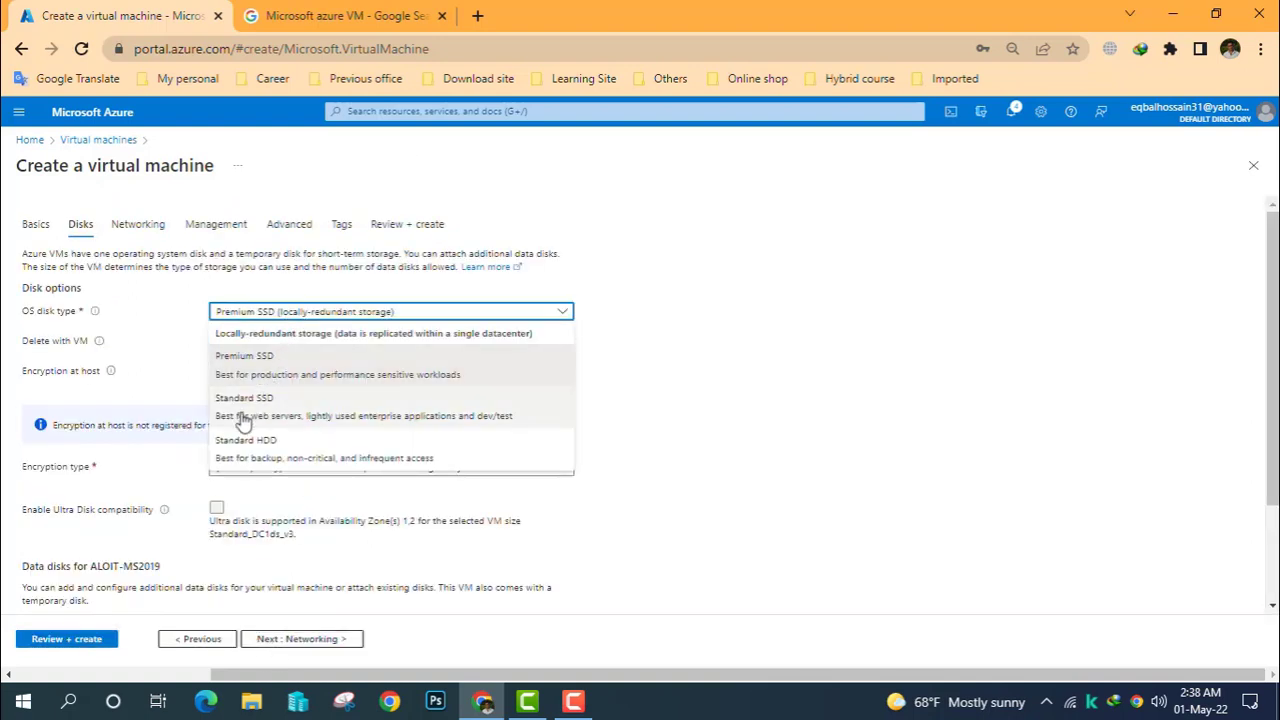
left_click(257, 418)
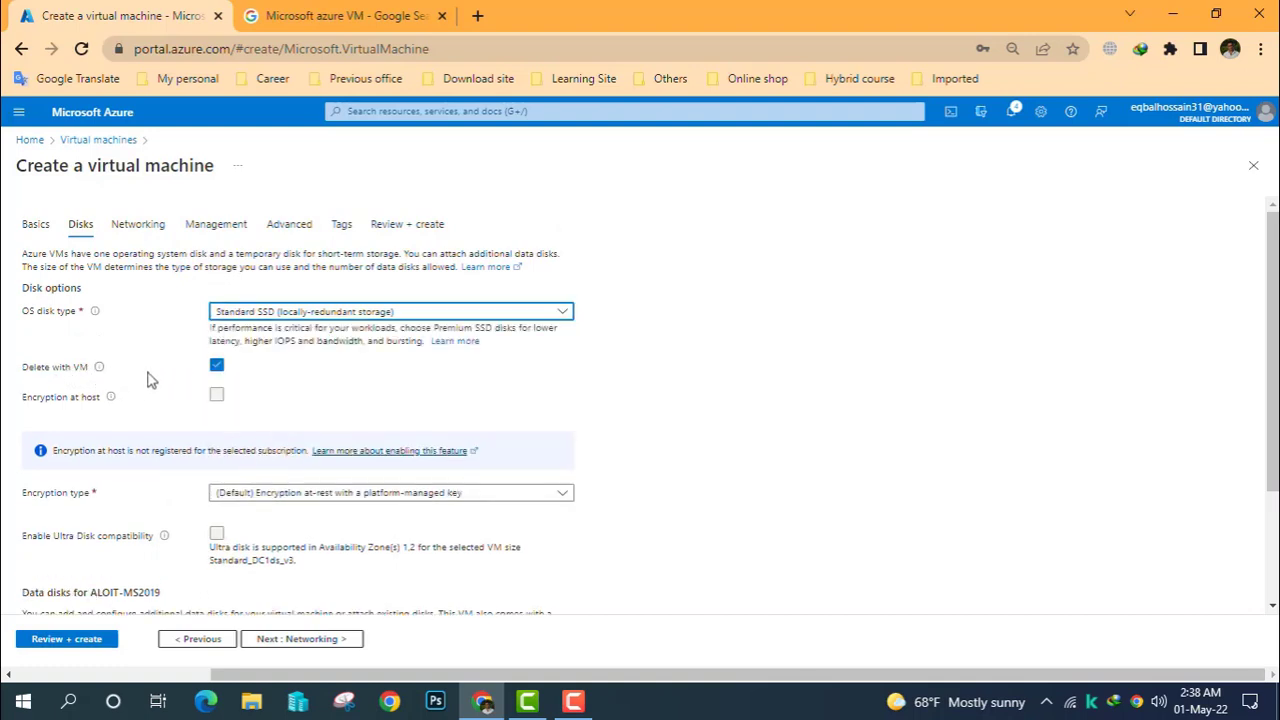
left_click(216, 365)
scroll(200, 448, "down", 1)
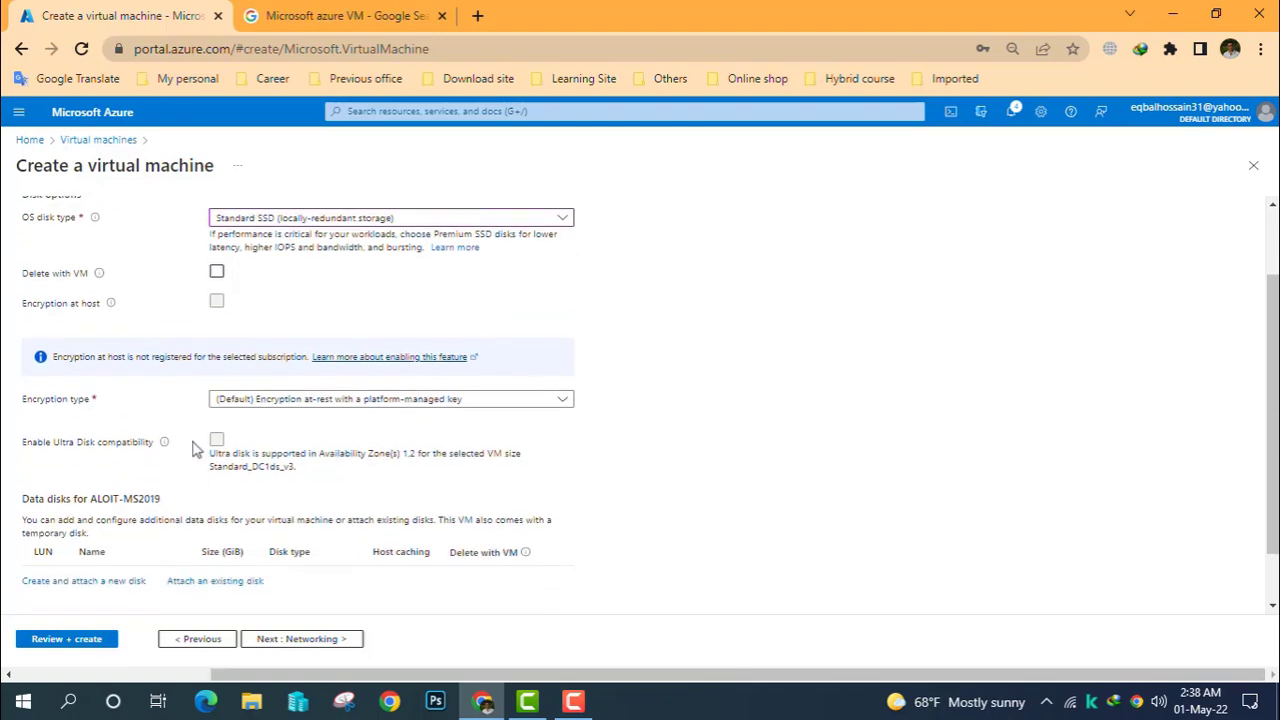
scroll(281, 569, "down", 1)
scroll(243, 570, "up", 2)
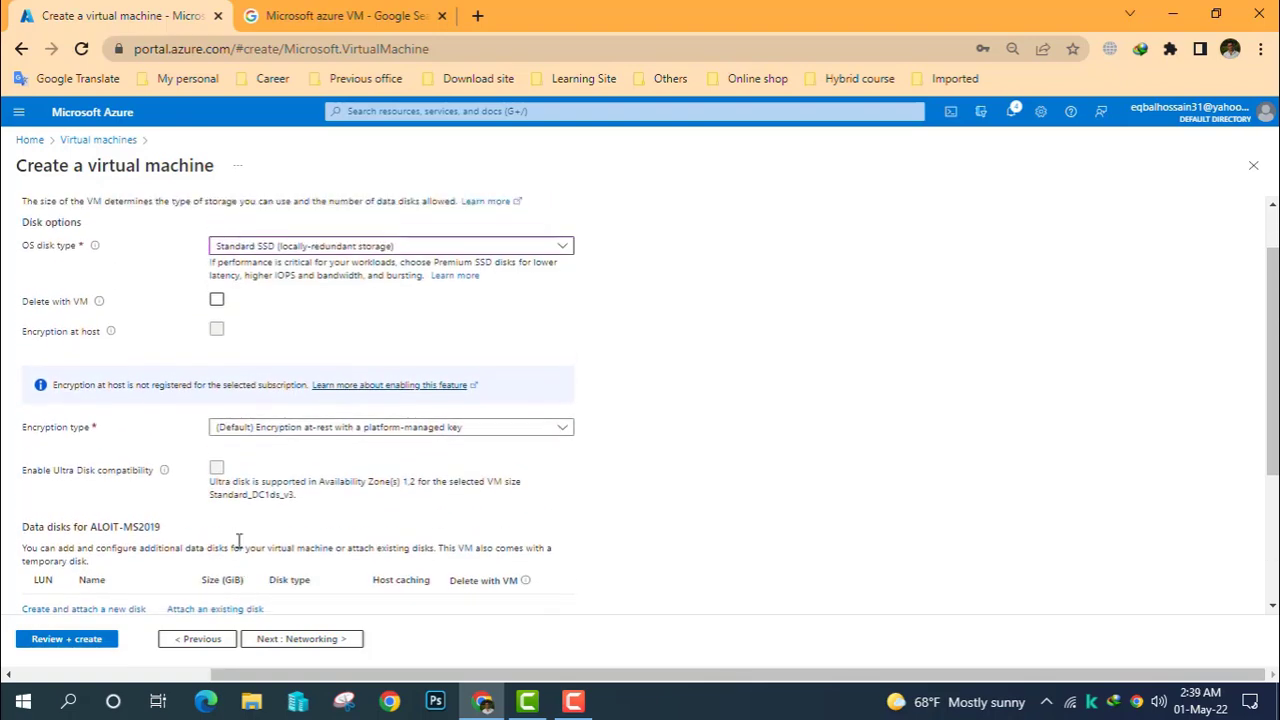
scroll(262, 521, "down", 2)
- Set the NIC network security group to Advanced and keep the new ALOIT-MS2019-nsg as its group
left_click(297, 638)
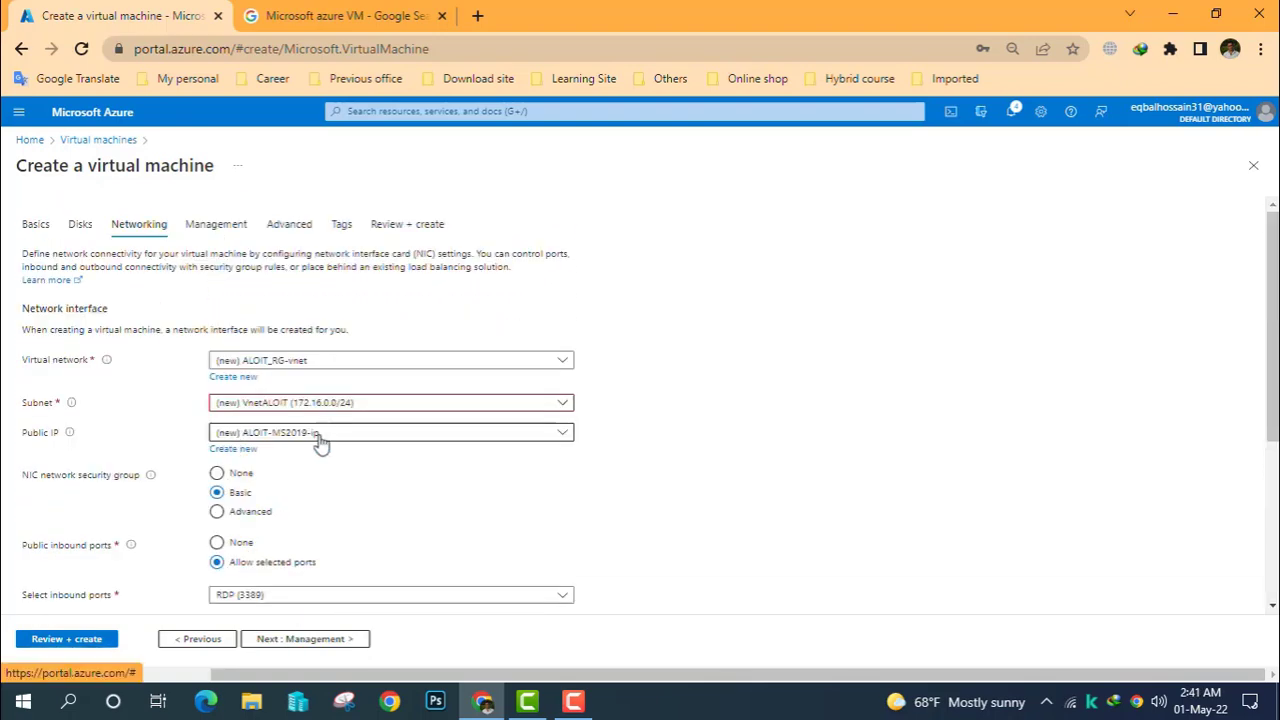
scroll(263, 508, "down", 1)
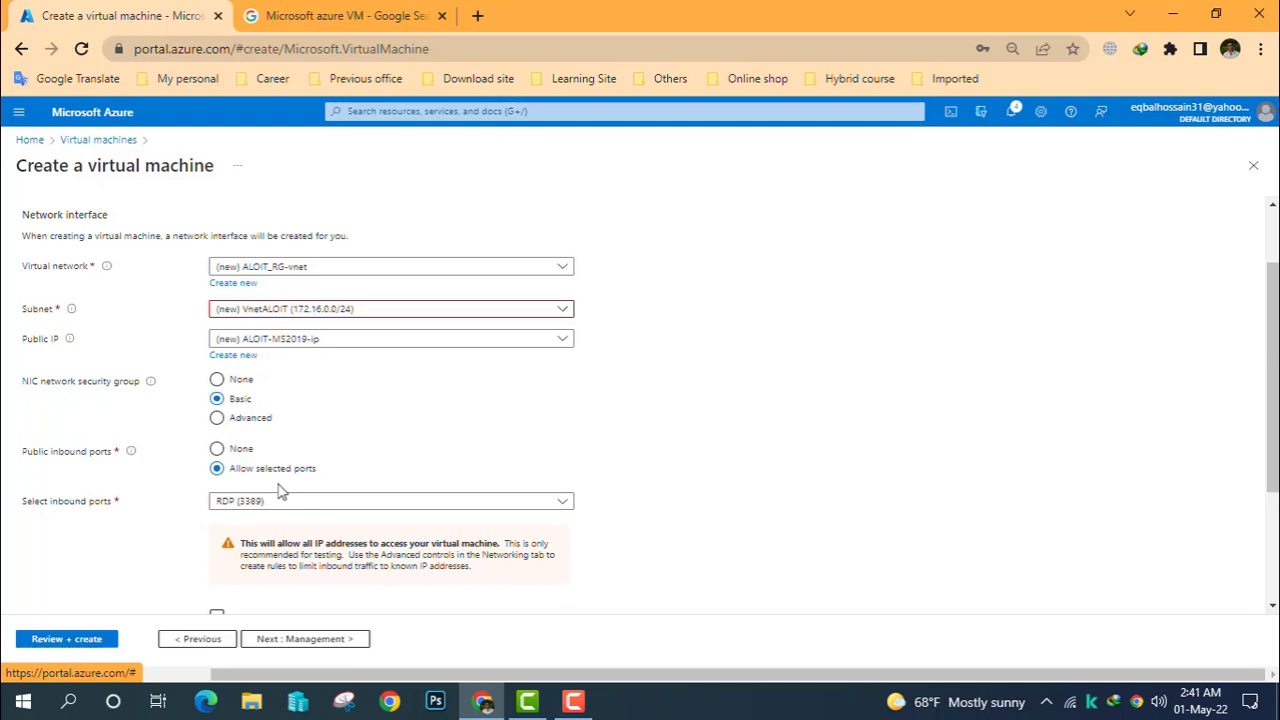
left_click(217, 418)
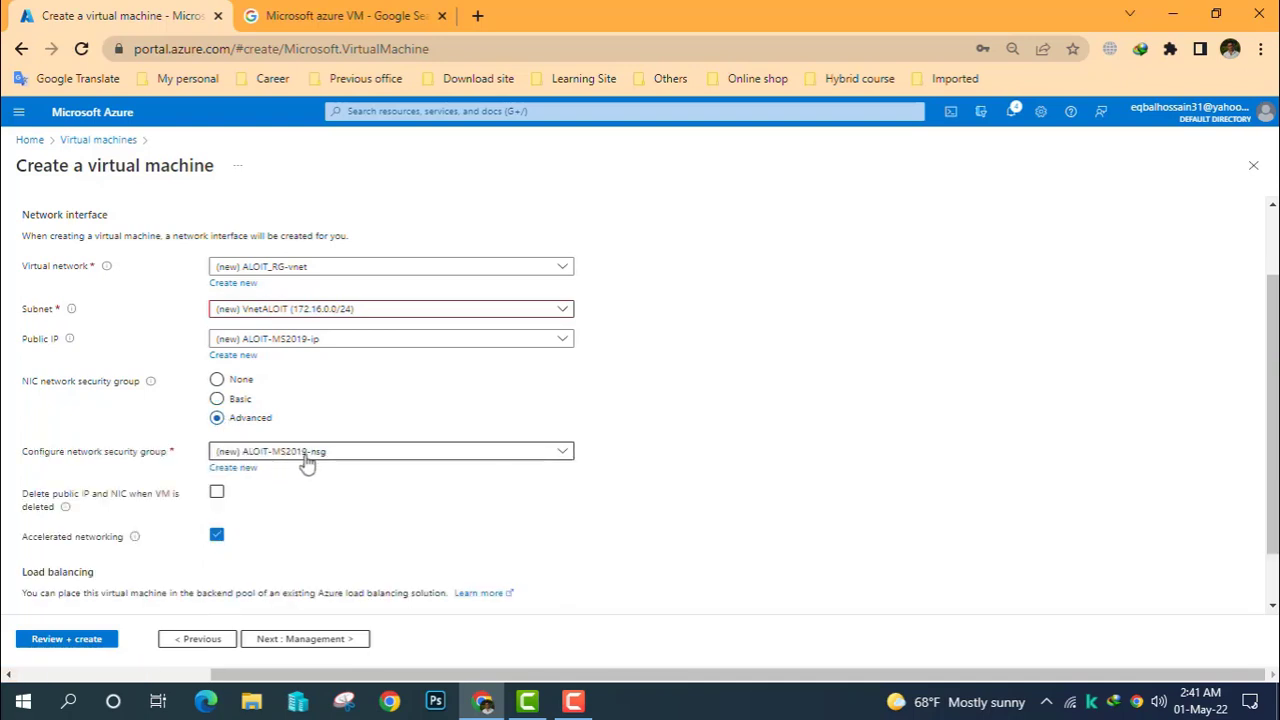
left_click(563, 452)
left_click(423, 472)
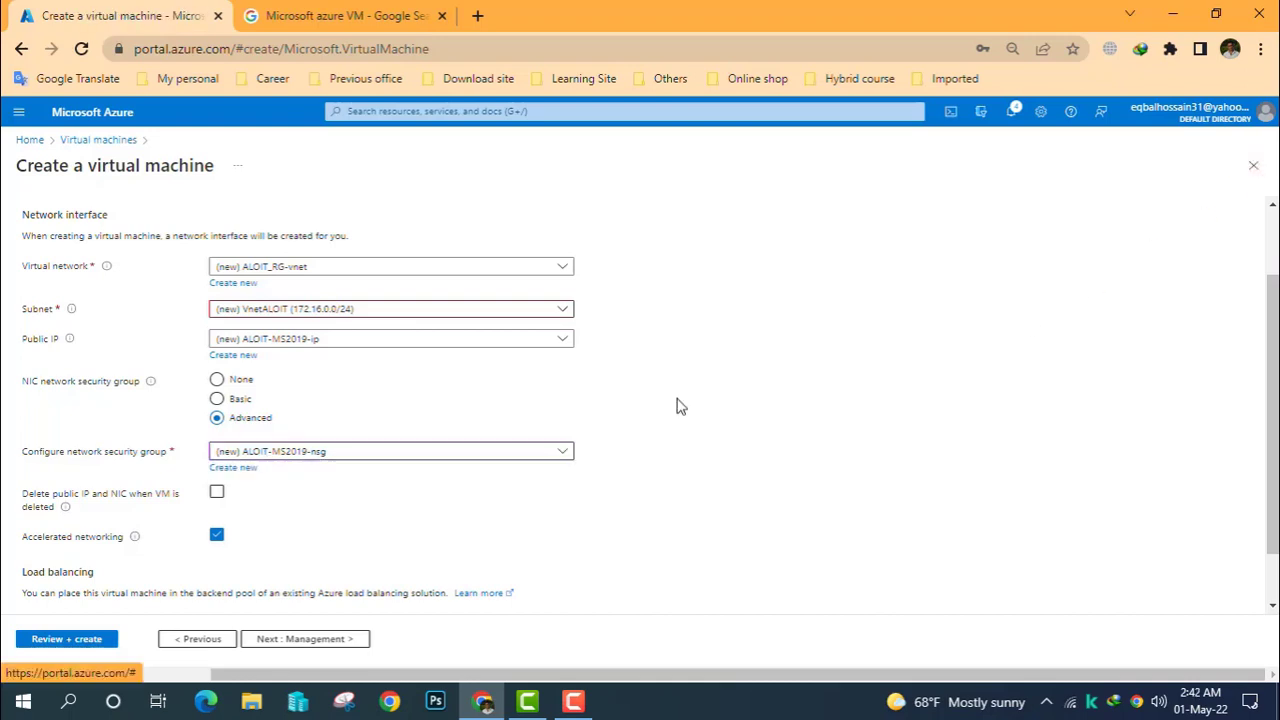
scroll(381, 447, "down", 1)
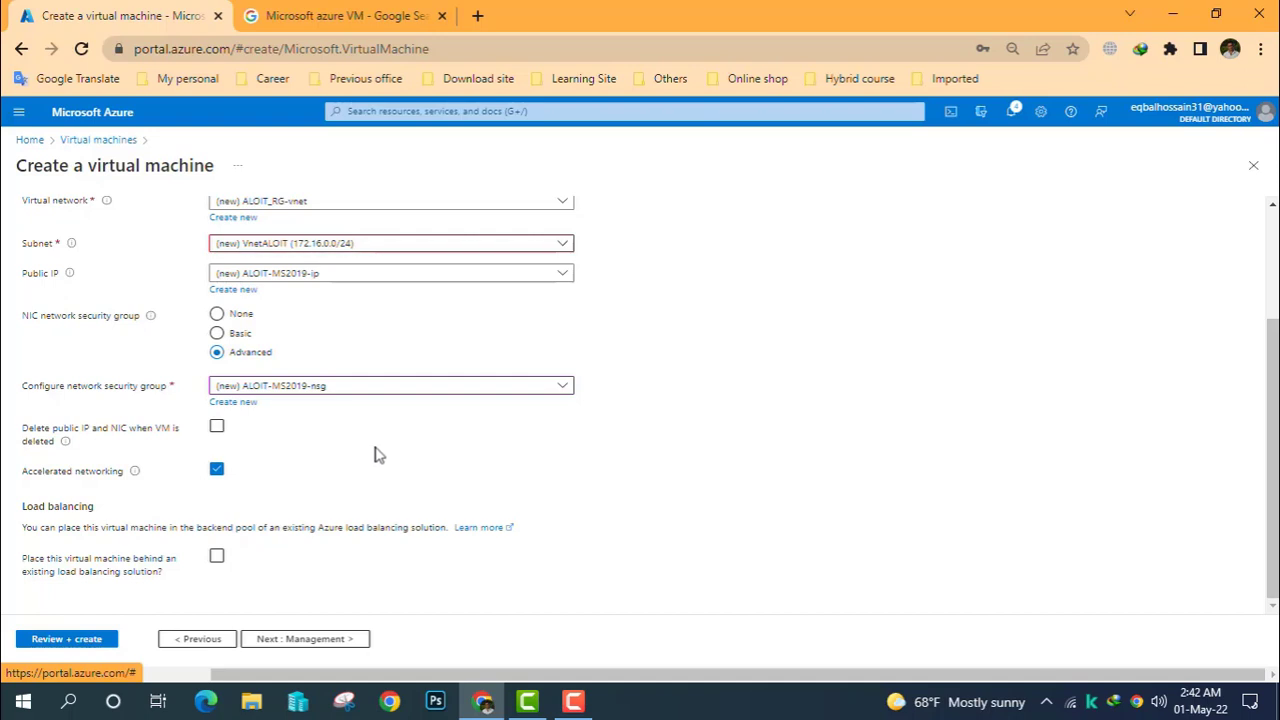
- Keep the default management, advanced and tag settings and proceed to the VM's final review
left_click(303, 645)
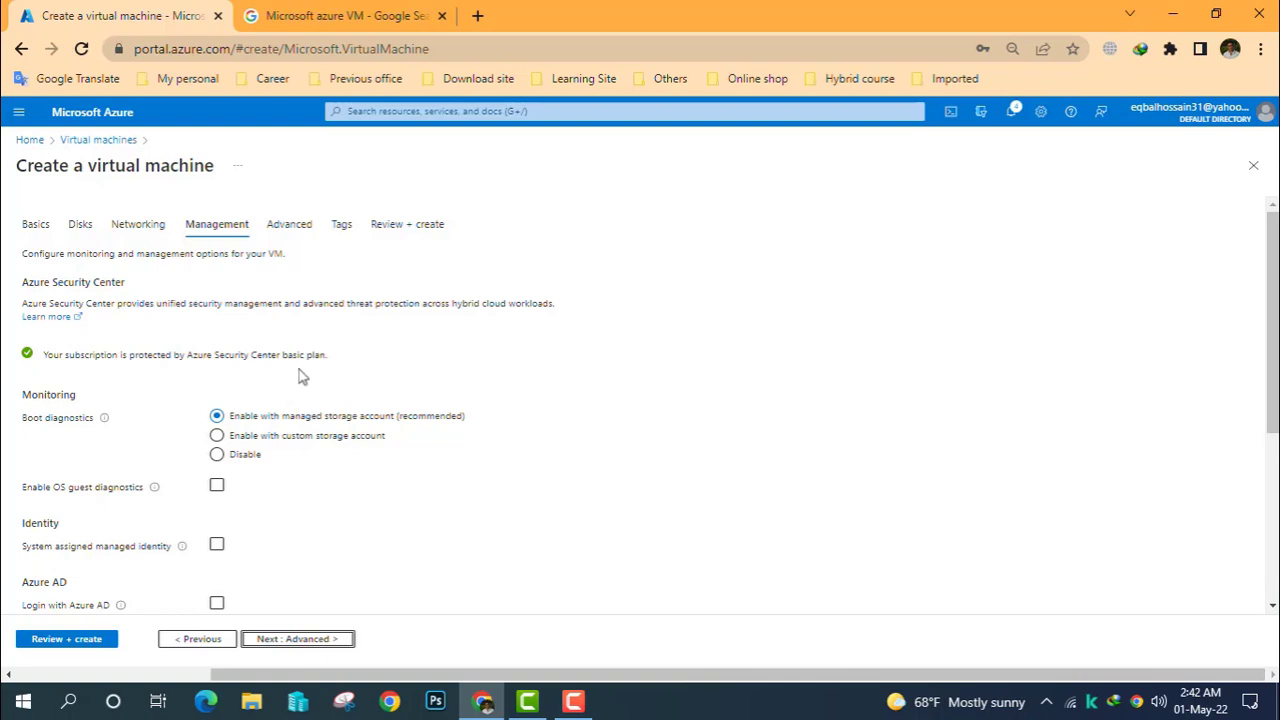
scroll(303, 360, "down", 1)
scroll(282, 535, "down", 2)
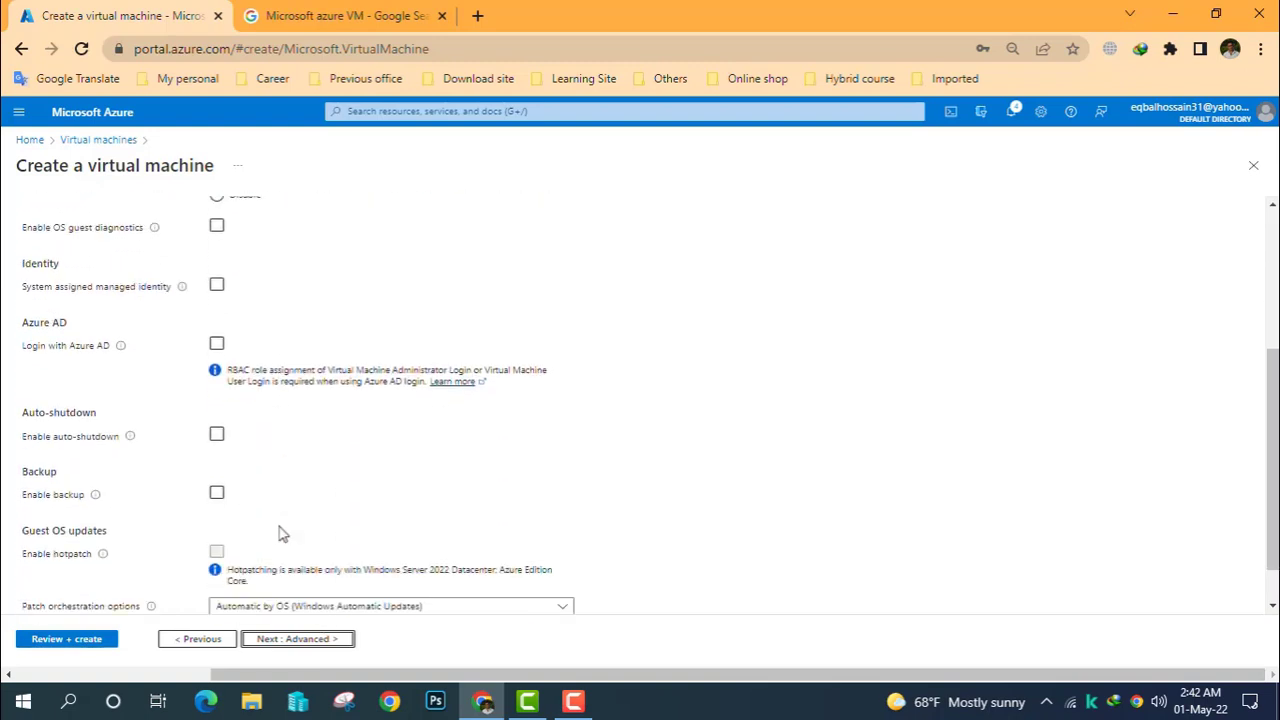
scroll(282, 535, "down", 1)
scroll(294, 531, "up", 3)
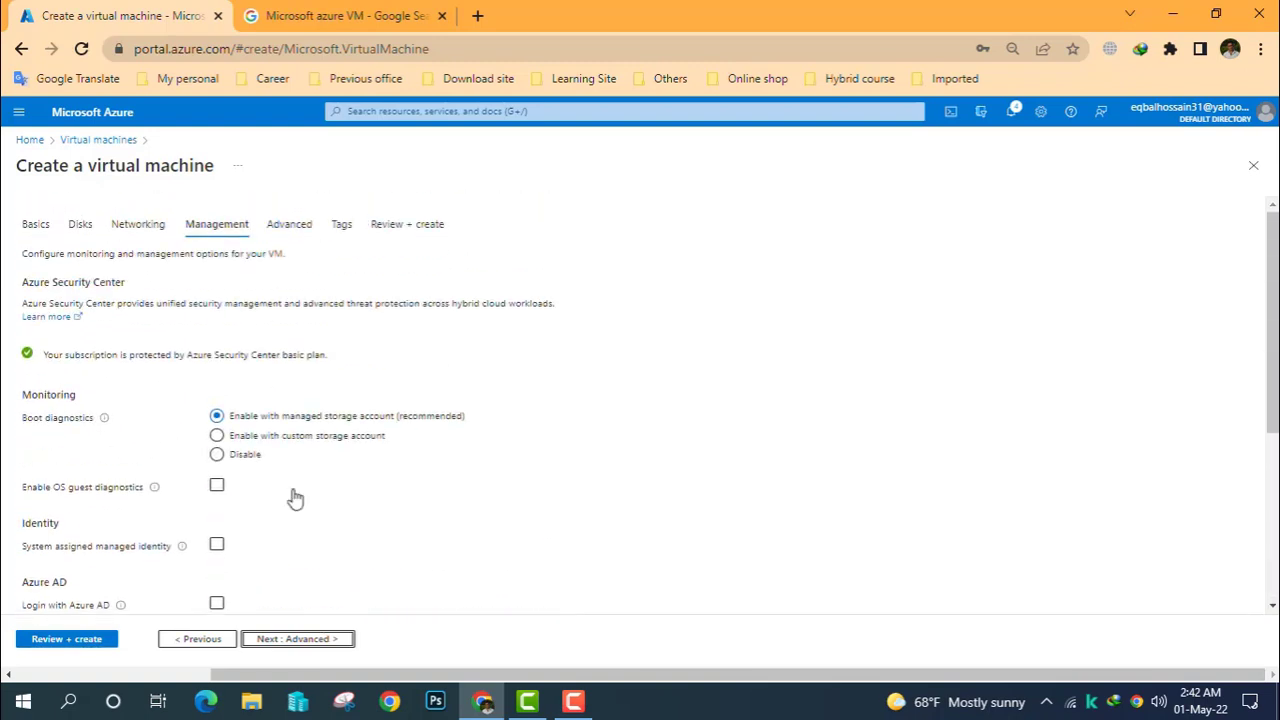
left_click(314, 638)
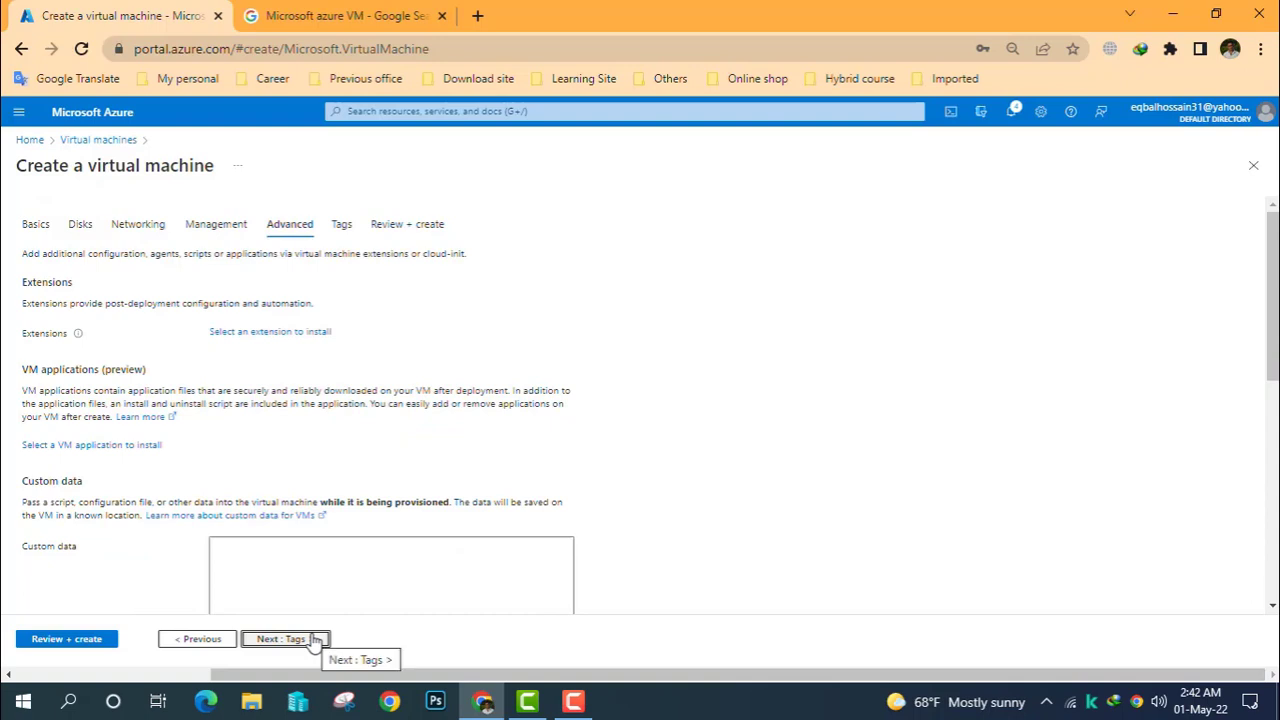
left_click(314, 639)
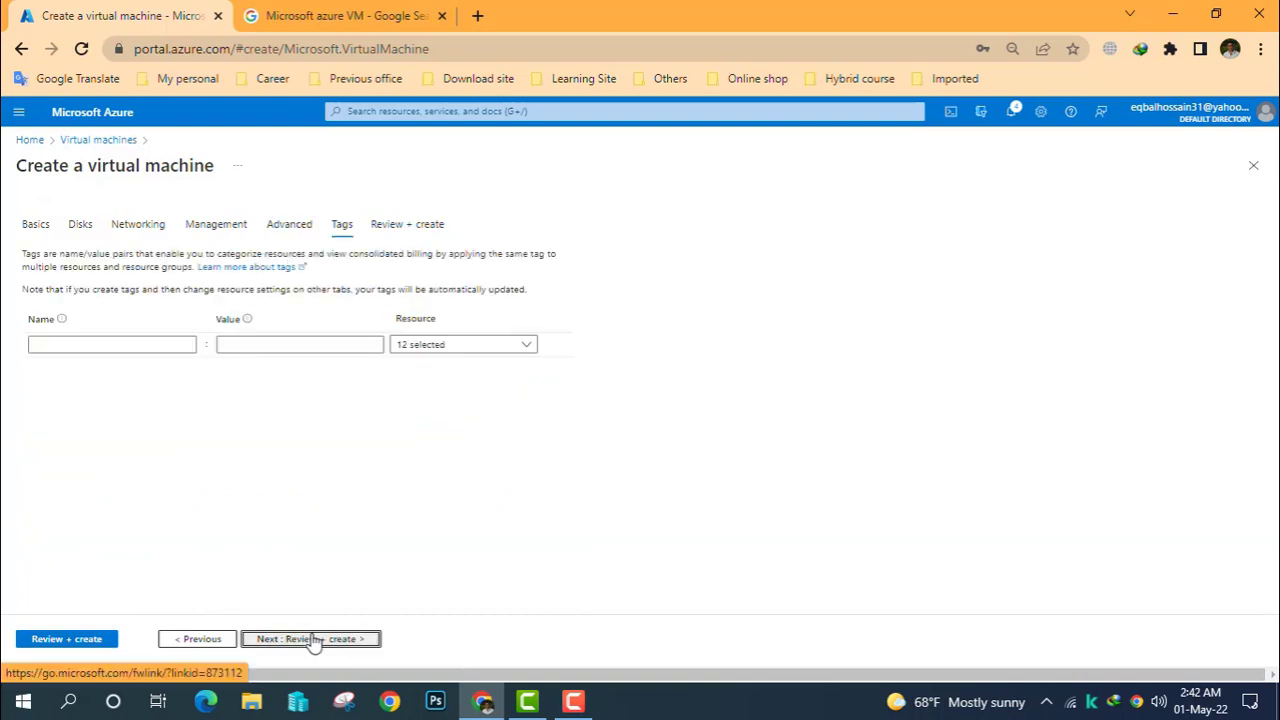
left_click(314, 639)
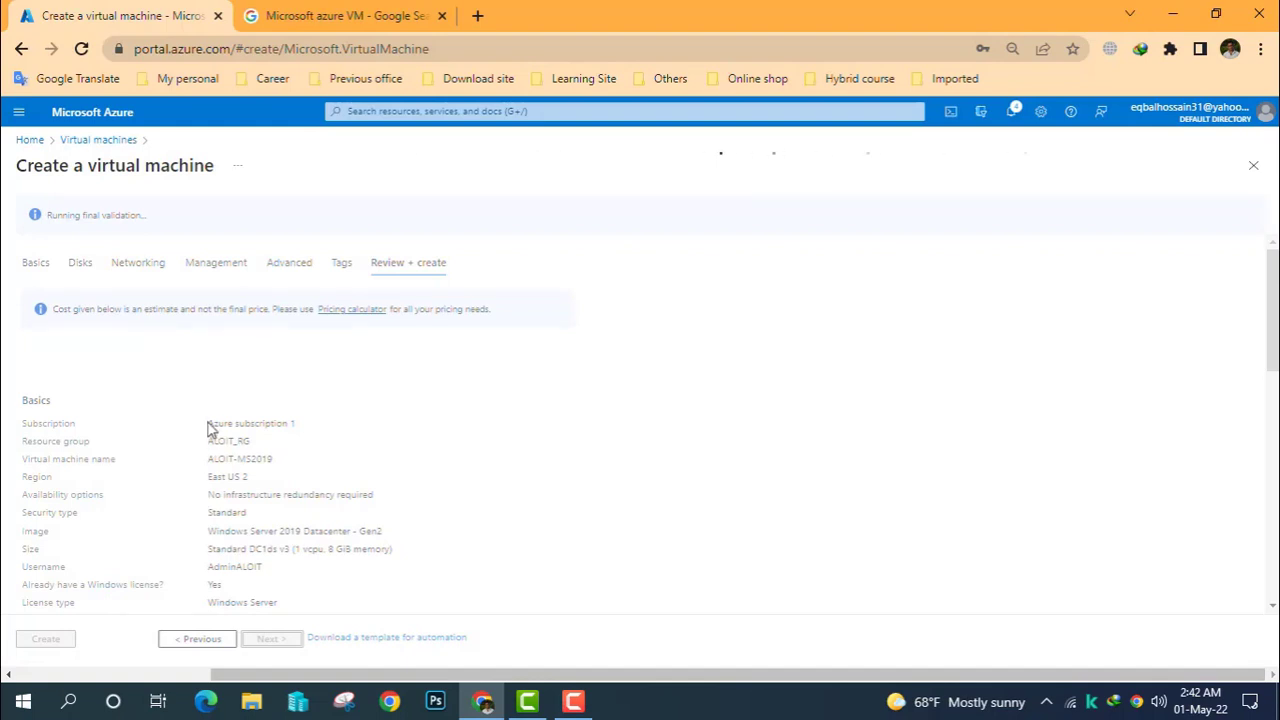
- Open the pricing calculator in a separate browser tab and look over the VM's configuration summary
right_click(344, 312)
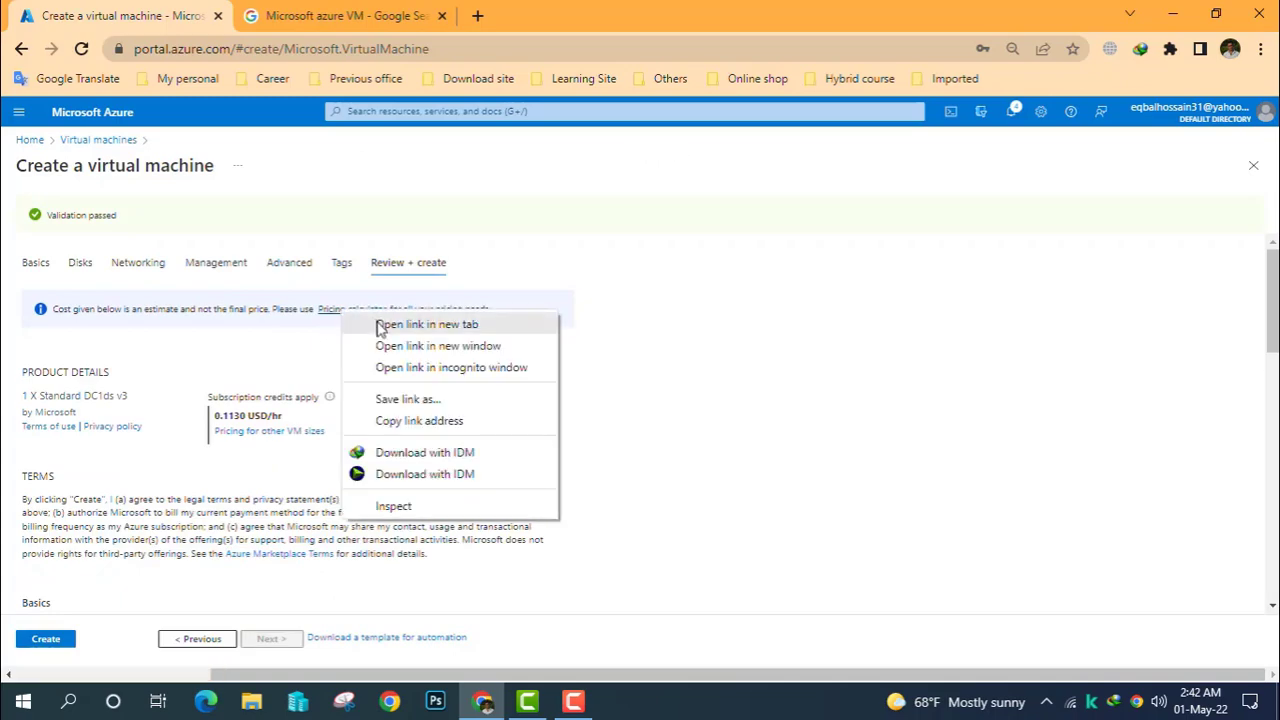
left_click(375, 324)
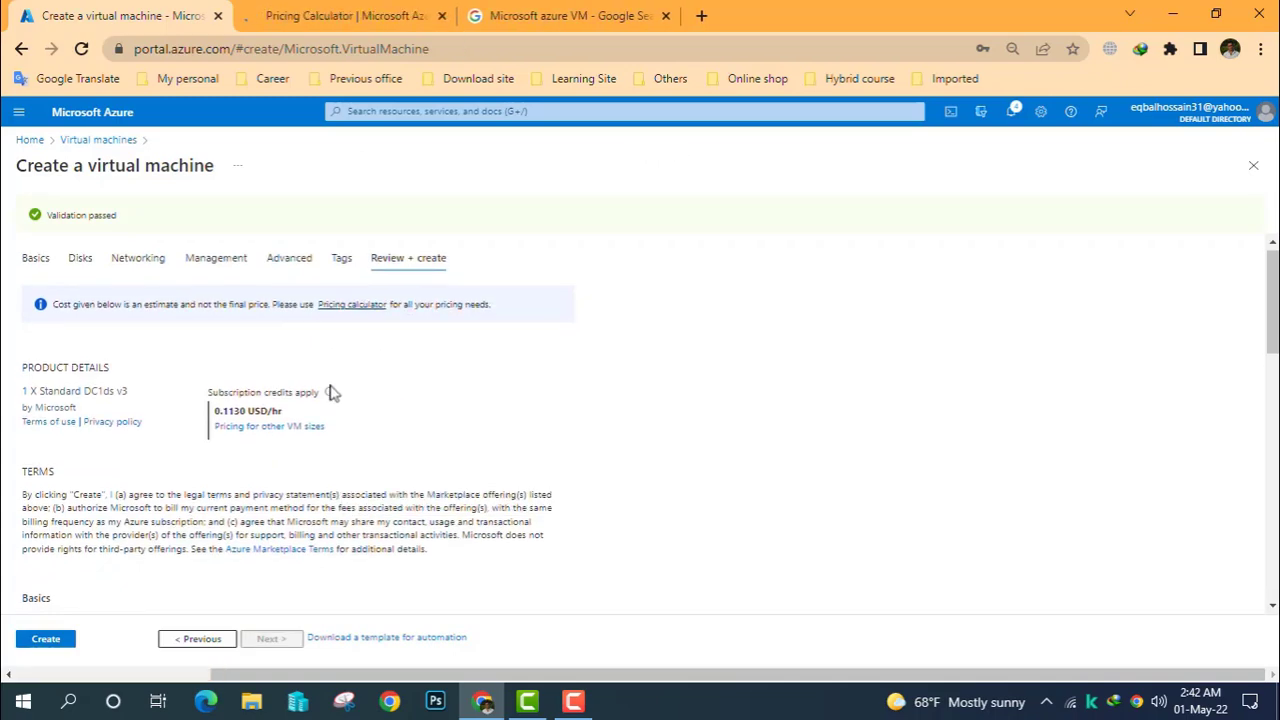
scroll(333, 390, "down", 3)
scroll(334, 397, "up", 3)
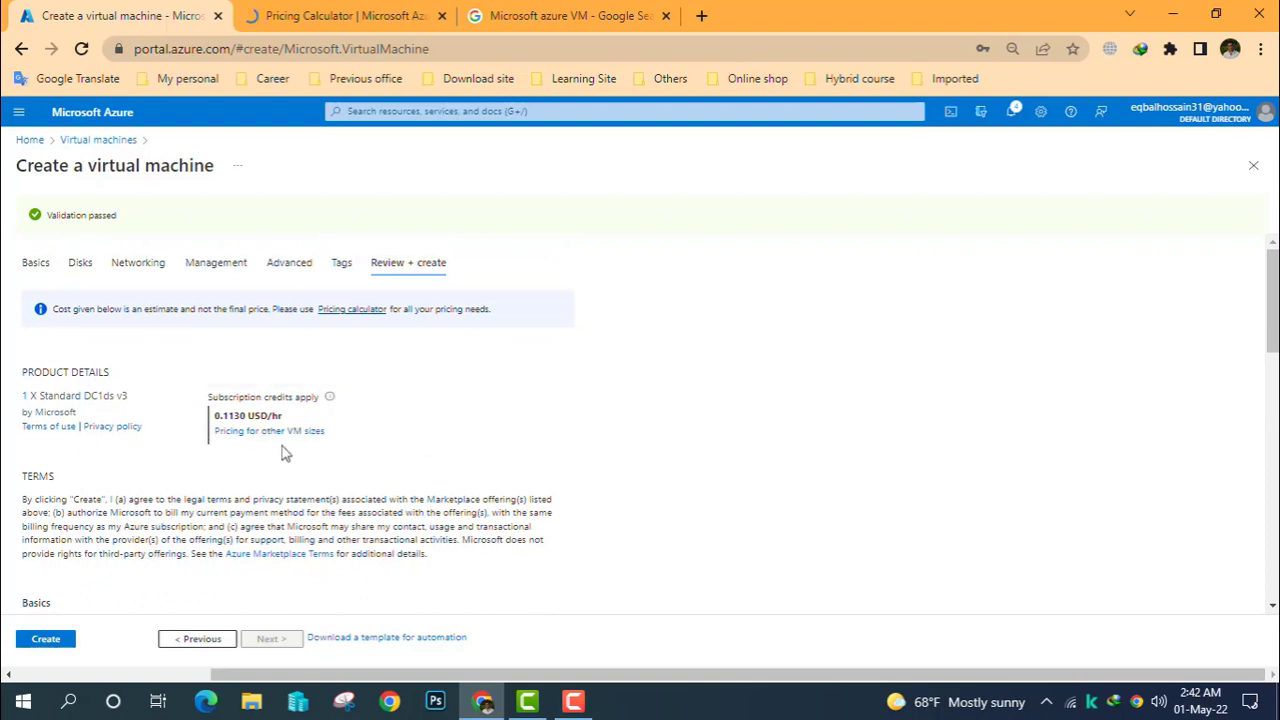
- Create the ALOIT-MS2019 virtual machine and go to its resource page once the deployment completes
left_click(46, 640)
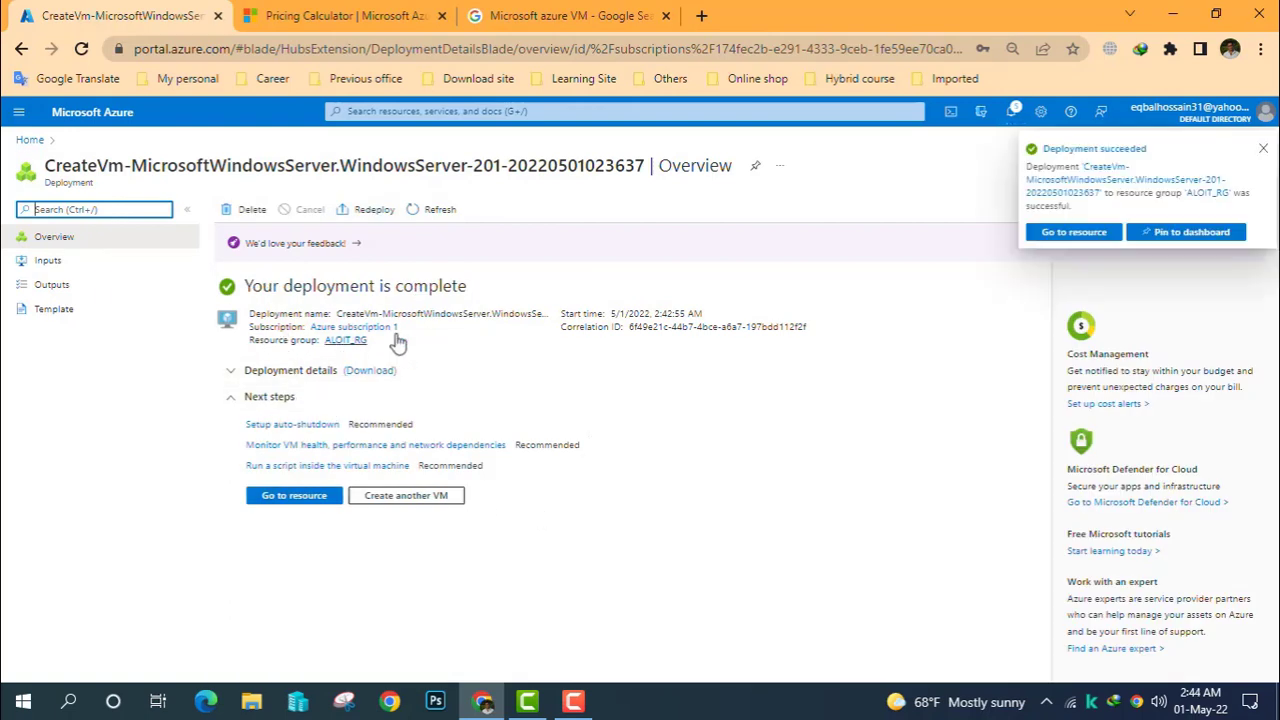
left_click(322, 498)
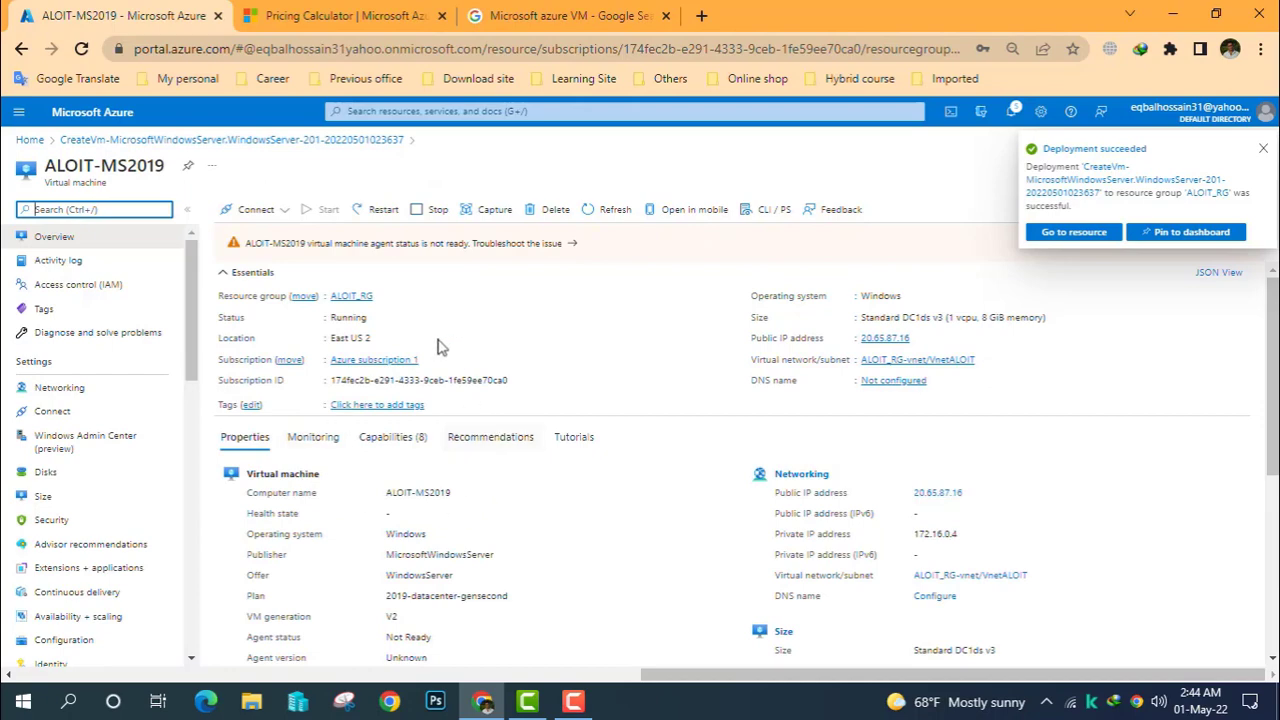
- Select the VM's public IP address and open Remote Desktop Connection on the local computer
left_click_drag(945, 339, 859, 339)
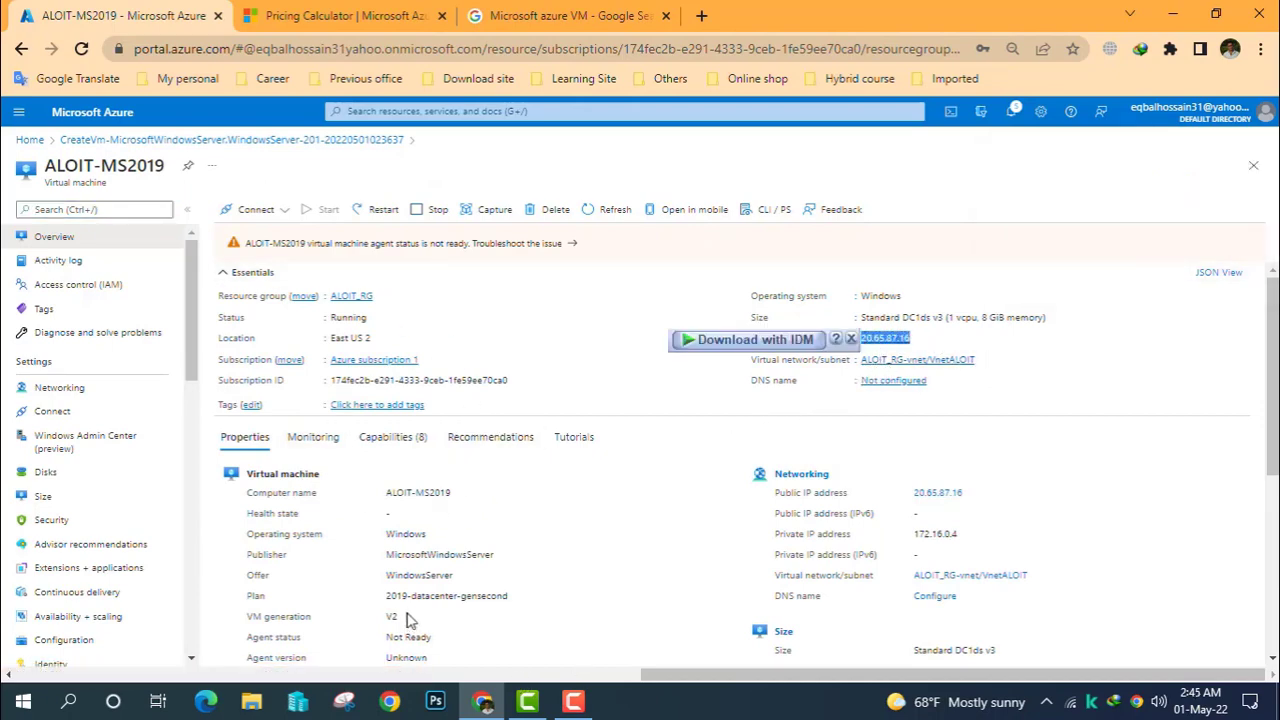
key("super")
type("r")
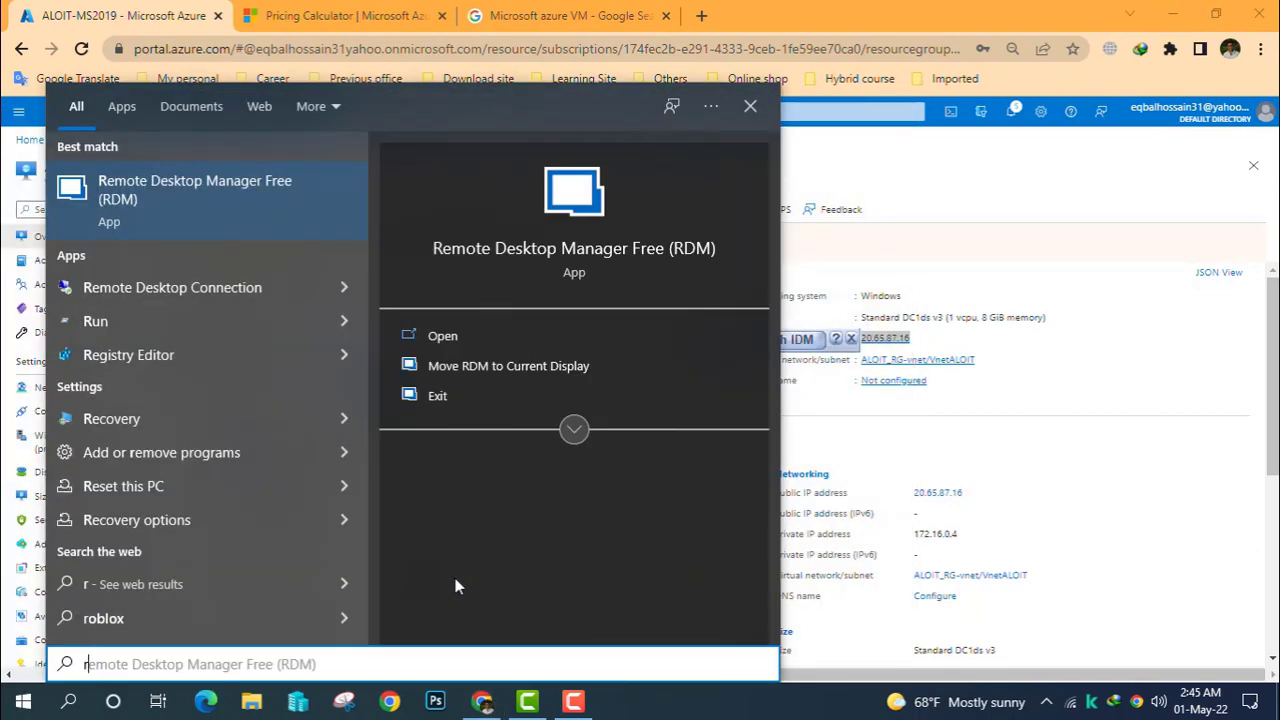
type("msts")
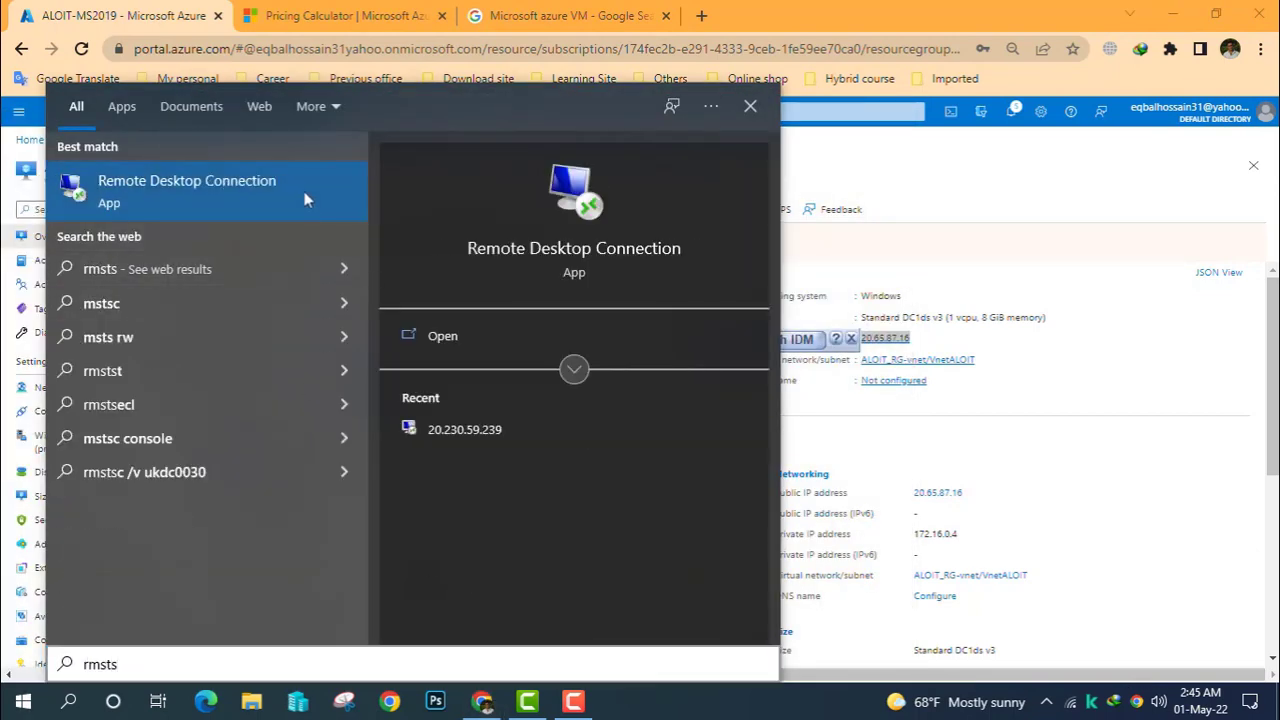
key("Return")
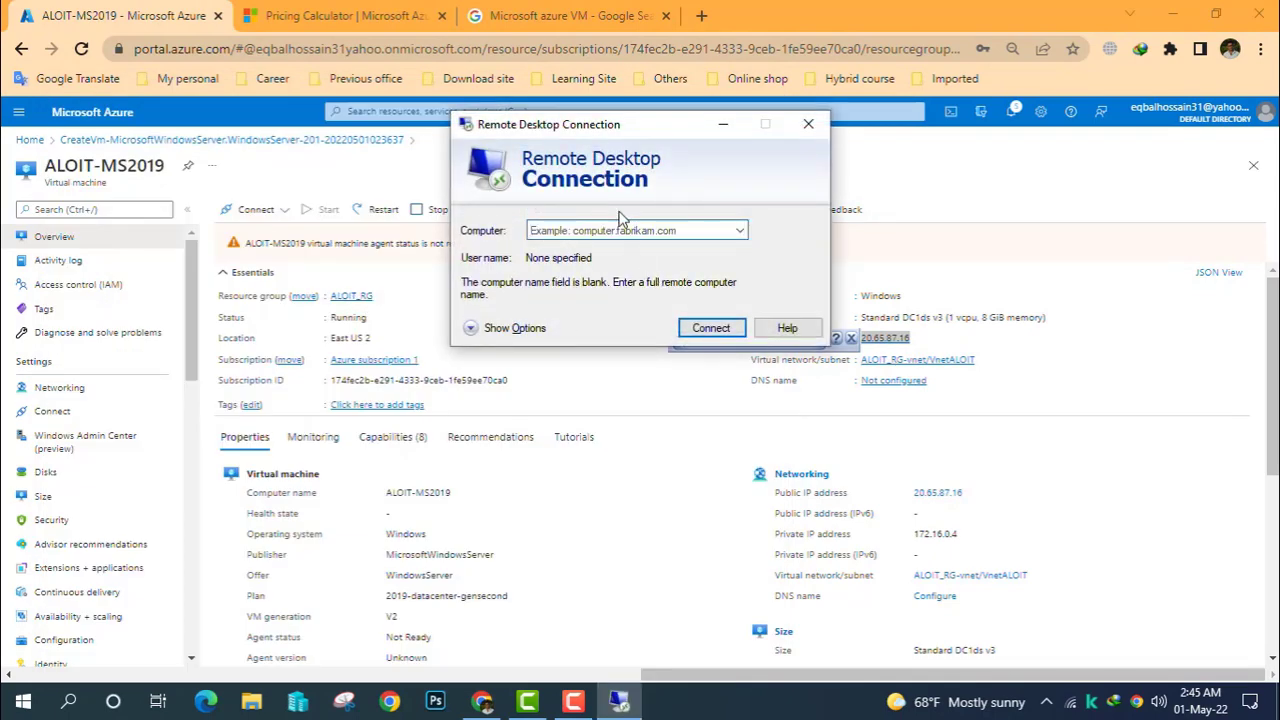
- Copy the VM's public IP address 20.65.87.16 into Remote Desktop Connection as the computer and connect
left_click(610, 229)
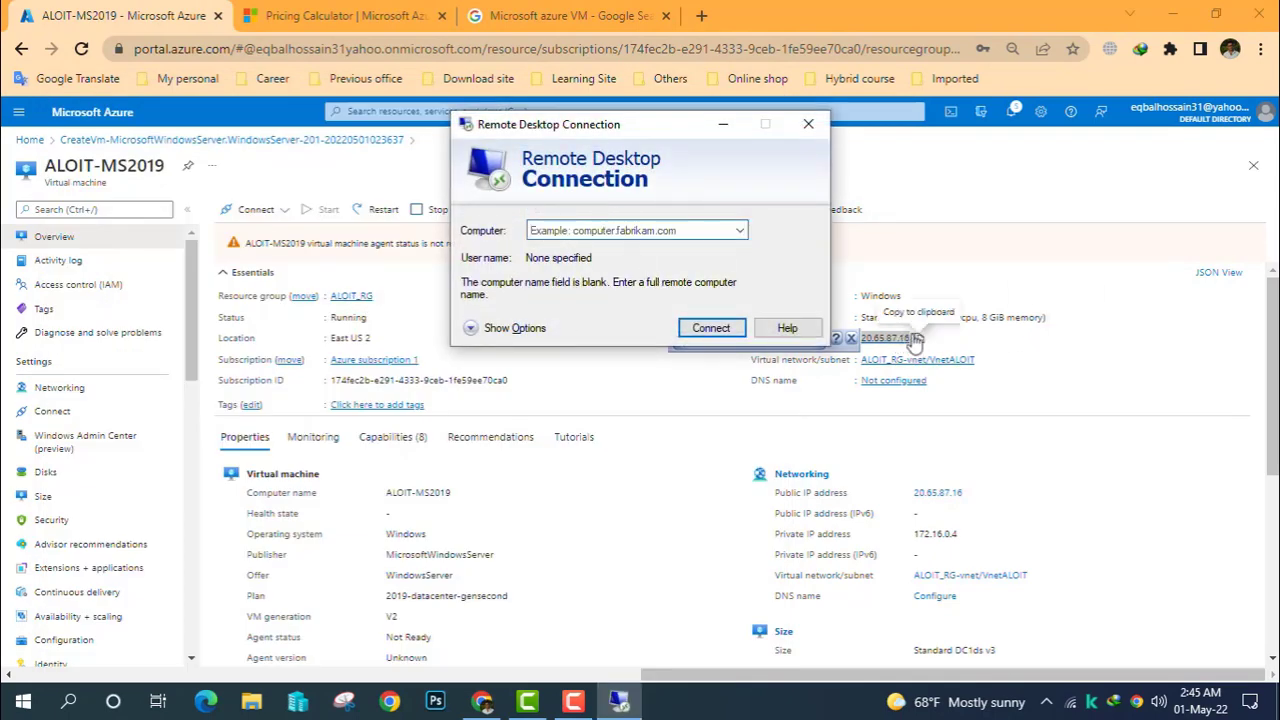
left_click(918, 338)
left_click(619, 702)
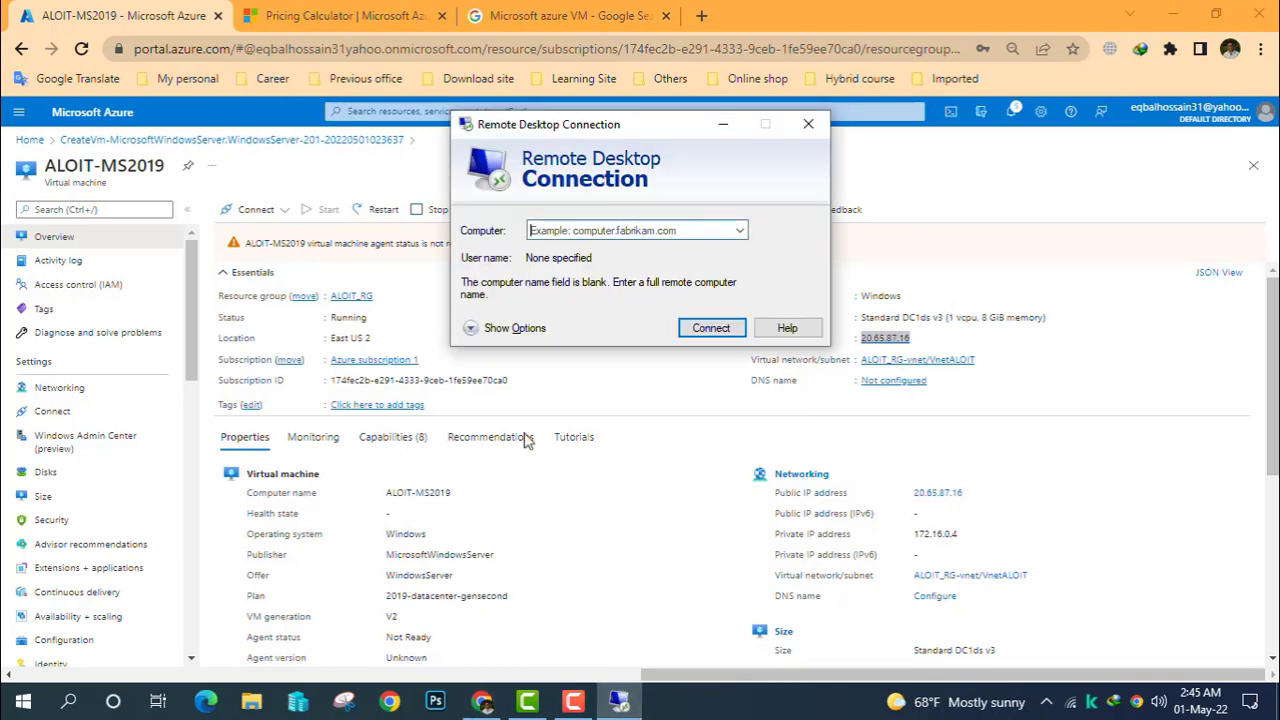
left_click(617, 227)
key("ctrl+v")
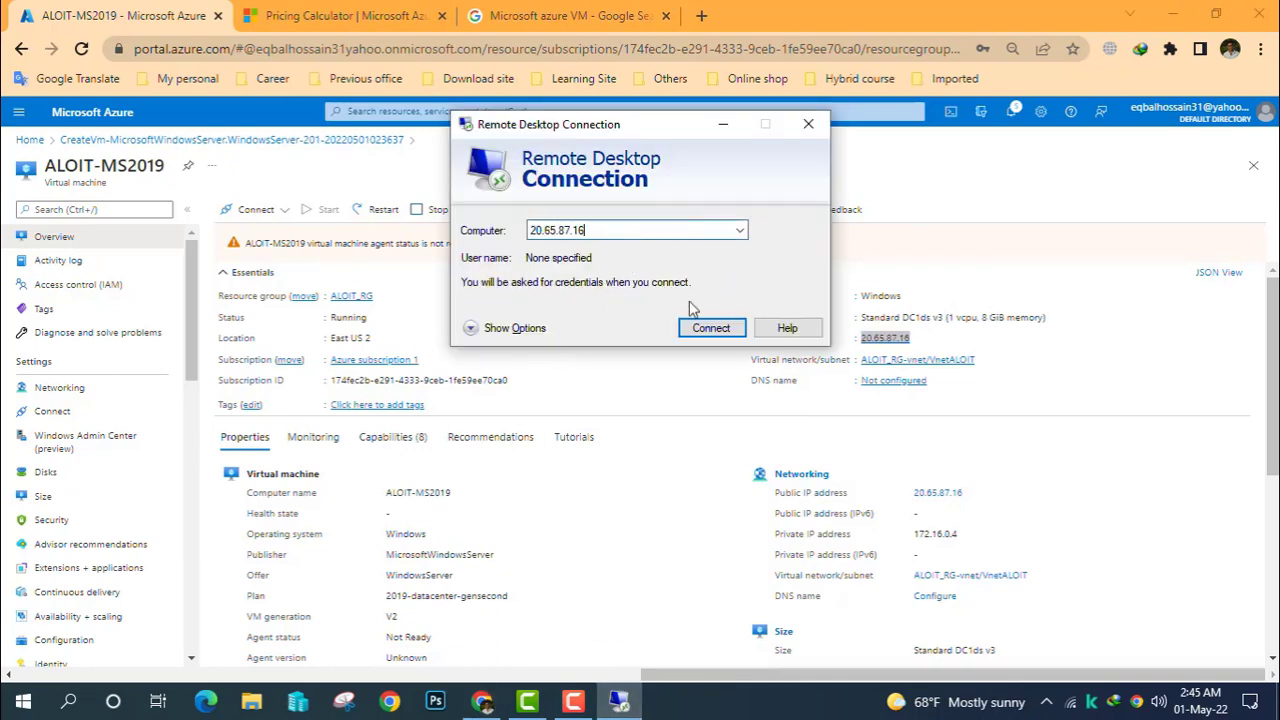
left_click(705, 328)
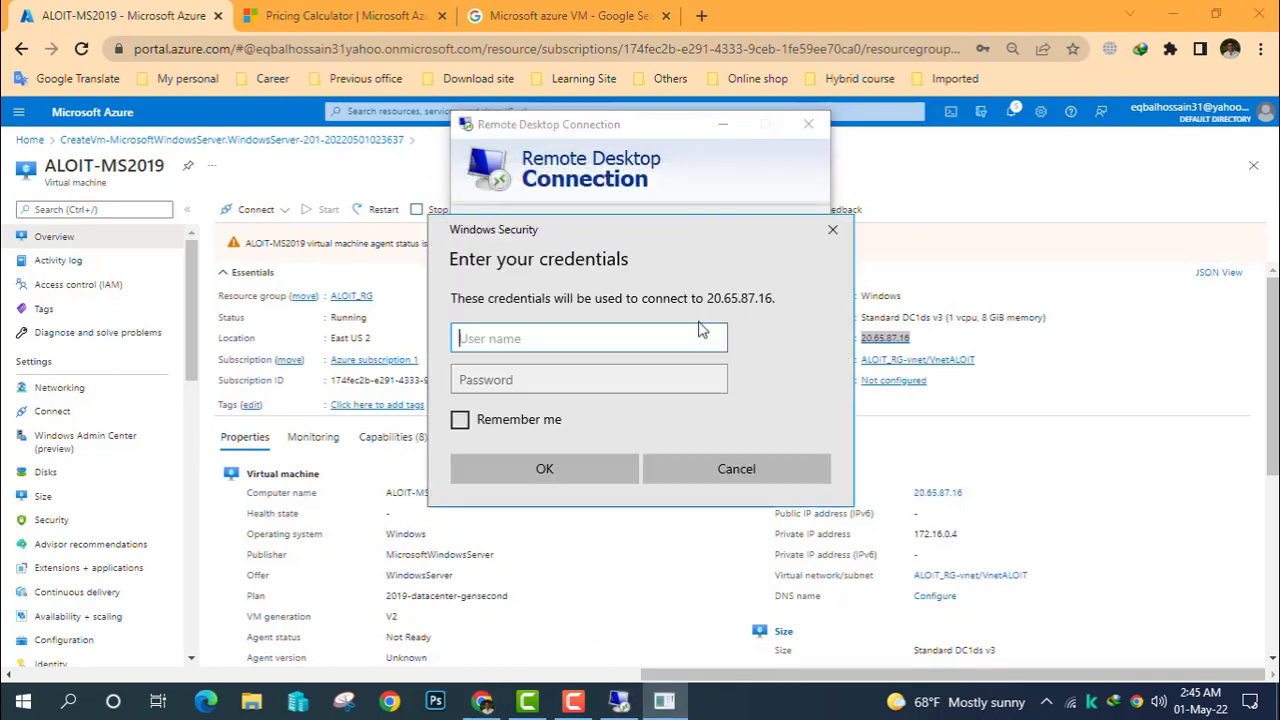
- Sign in to the remote computer with user name Adminaloit and the account password, accepting the untrusted certificate
type("Adminaloit")
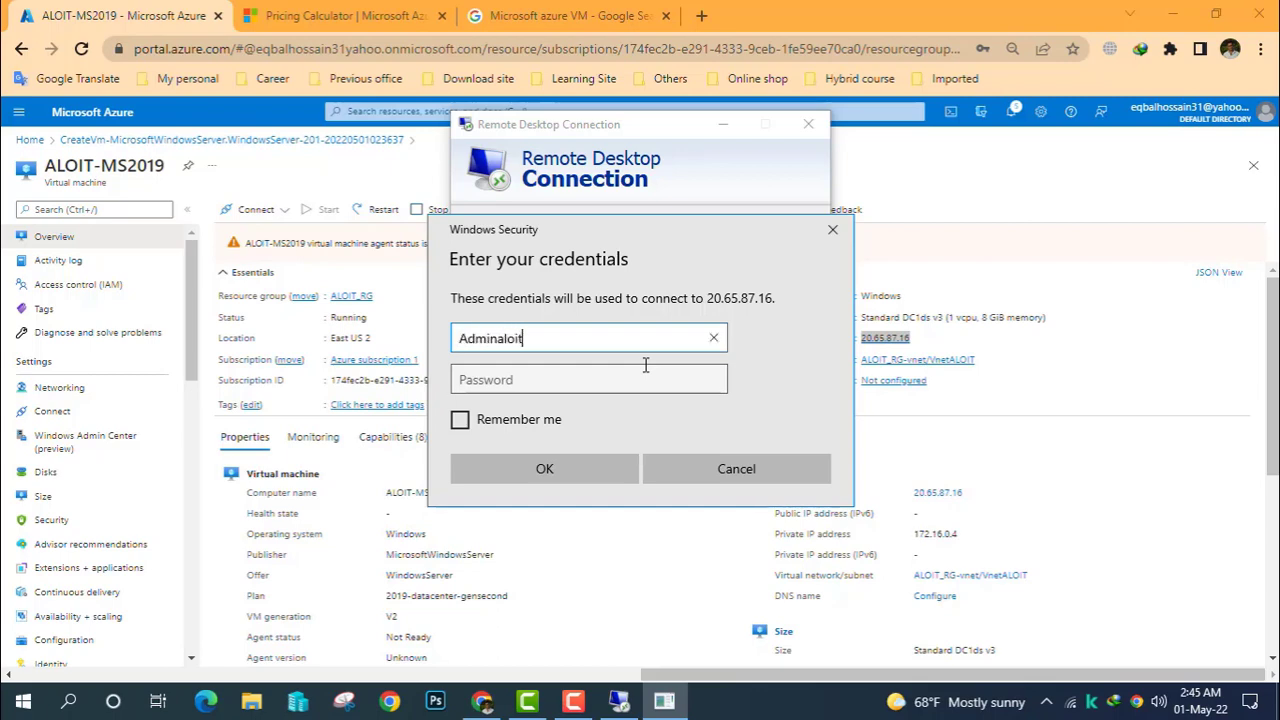
key("Tab")
type("•")
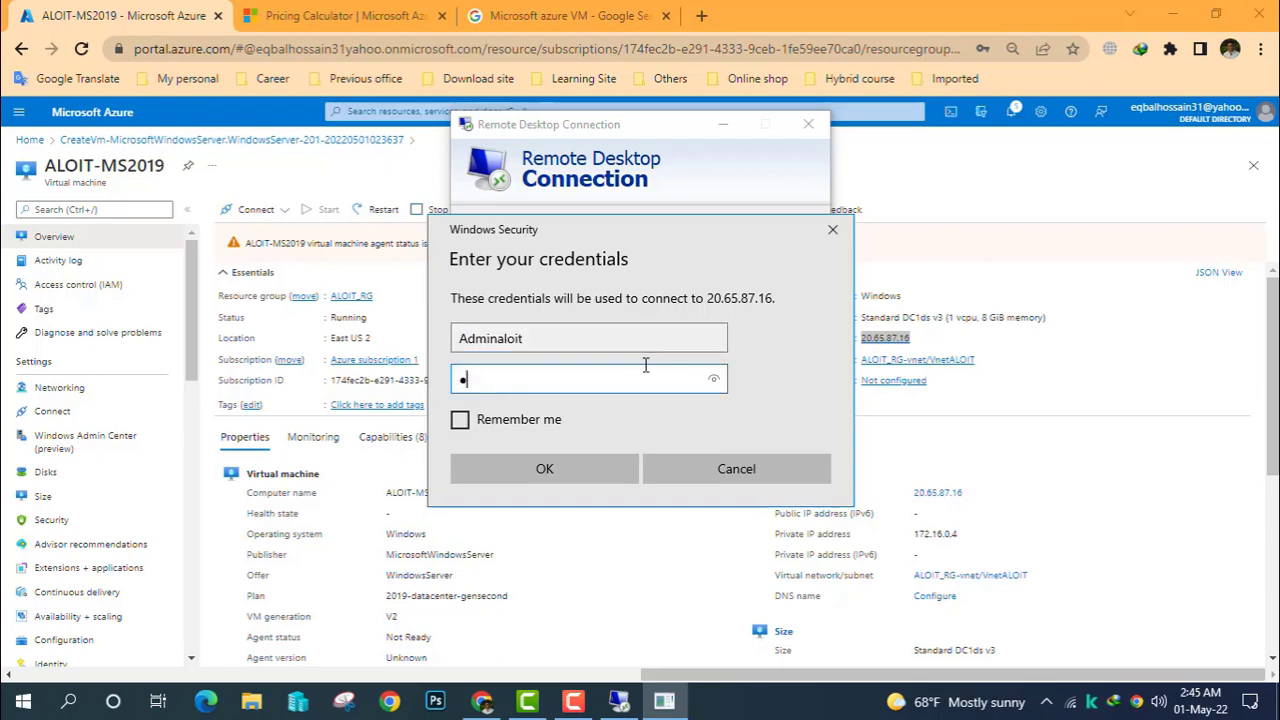
key("BackSpace")
type("•")
left_click(568, 465)
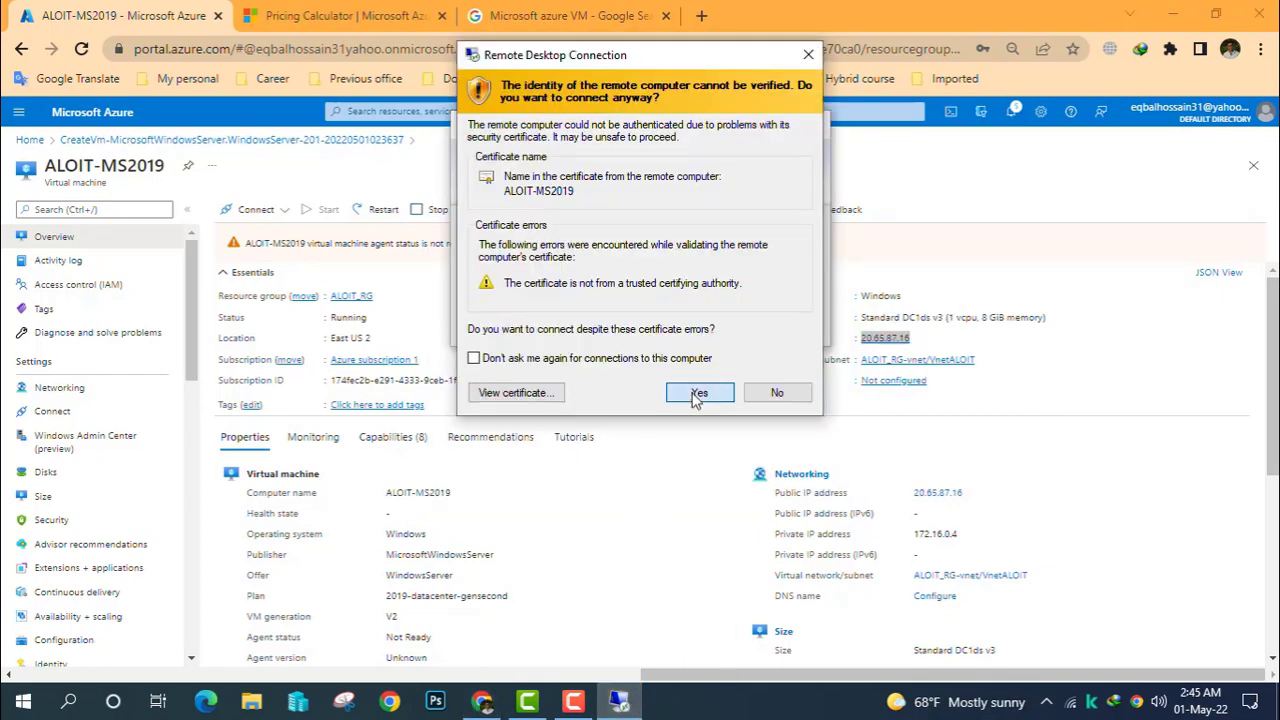
left_click(699, 393)
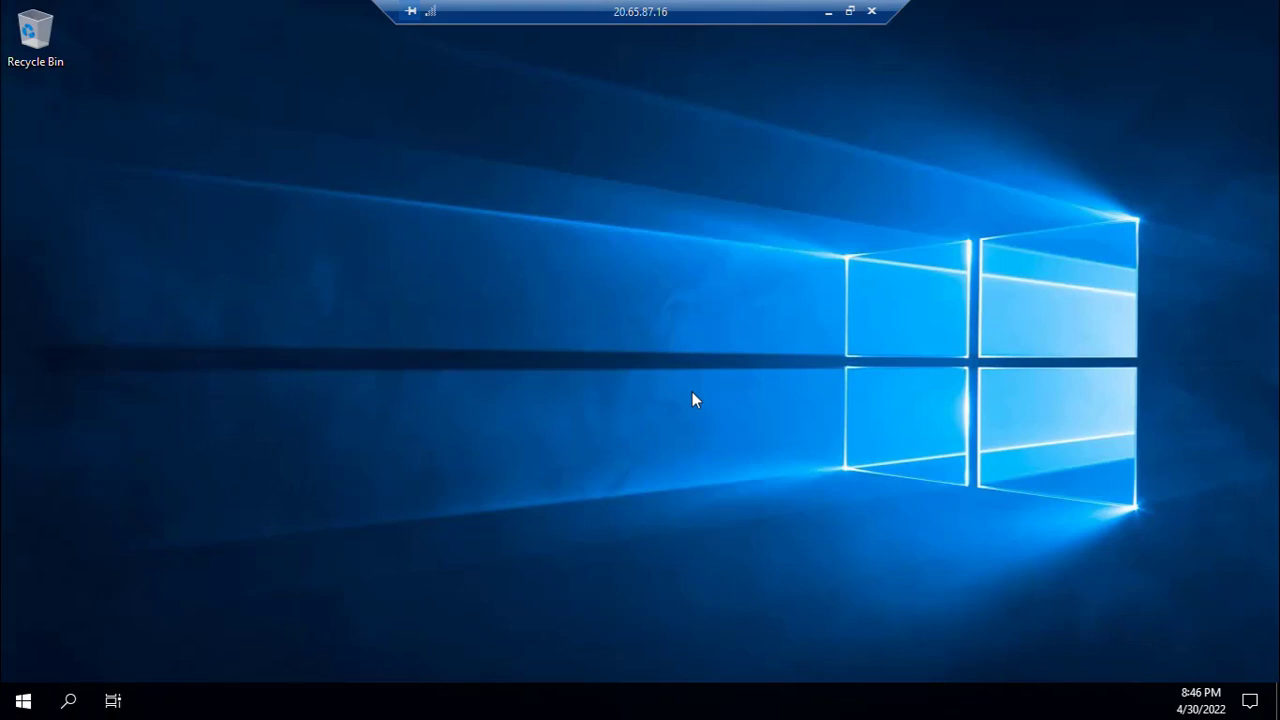
- Show the Computer and Control Panel icons on the remote desktop through the desktop icon settings, and close the Settings window
right_click(356, 216)
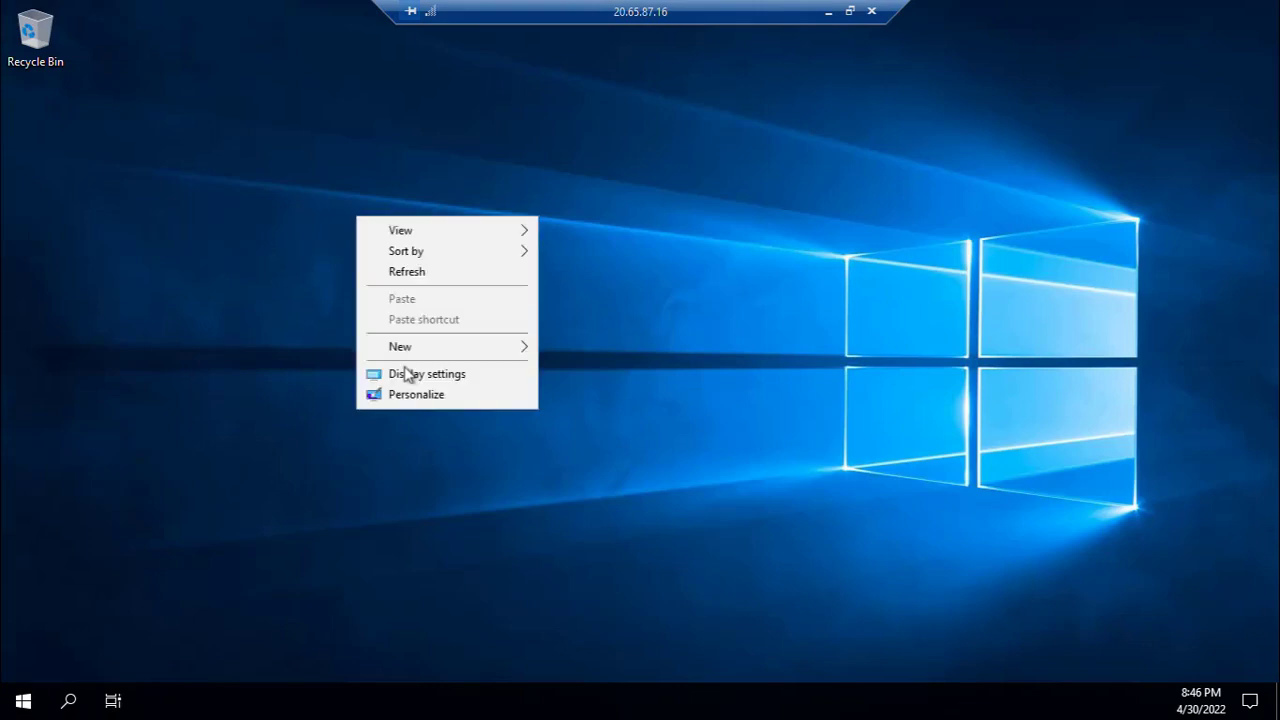
left_click(408, 397)
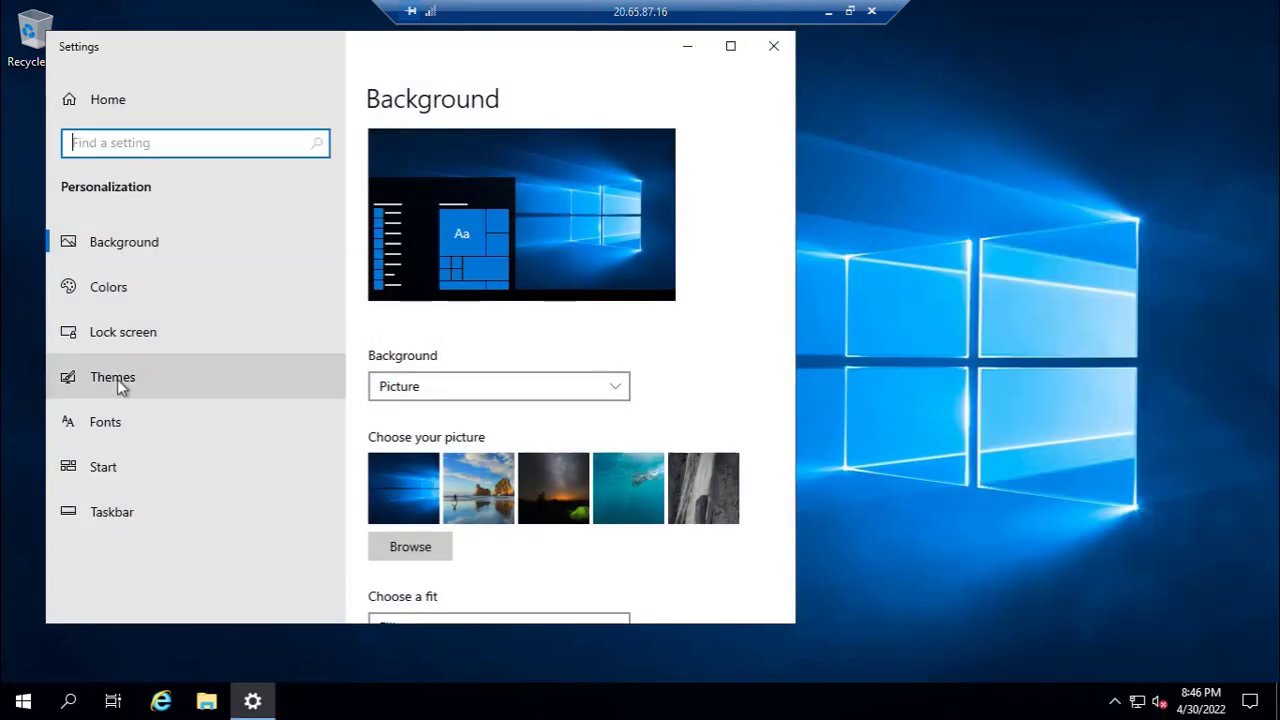
left_click(117, 379)
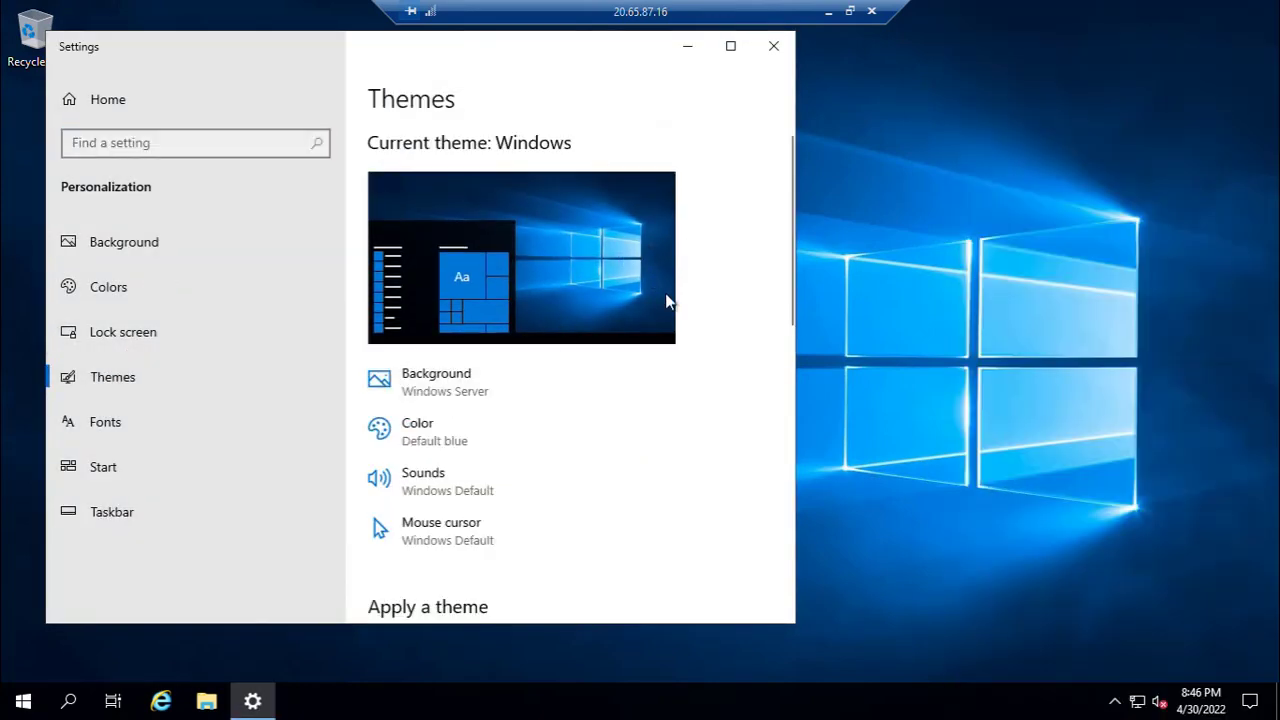
scroll(700, 330, "down", 10)
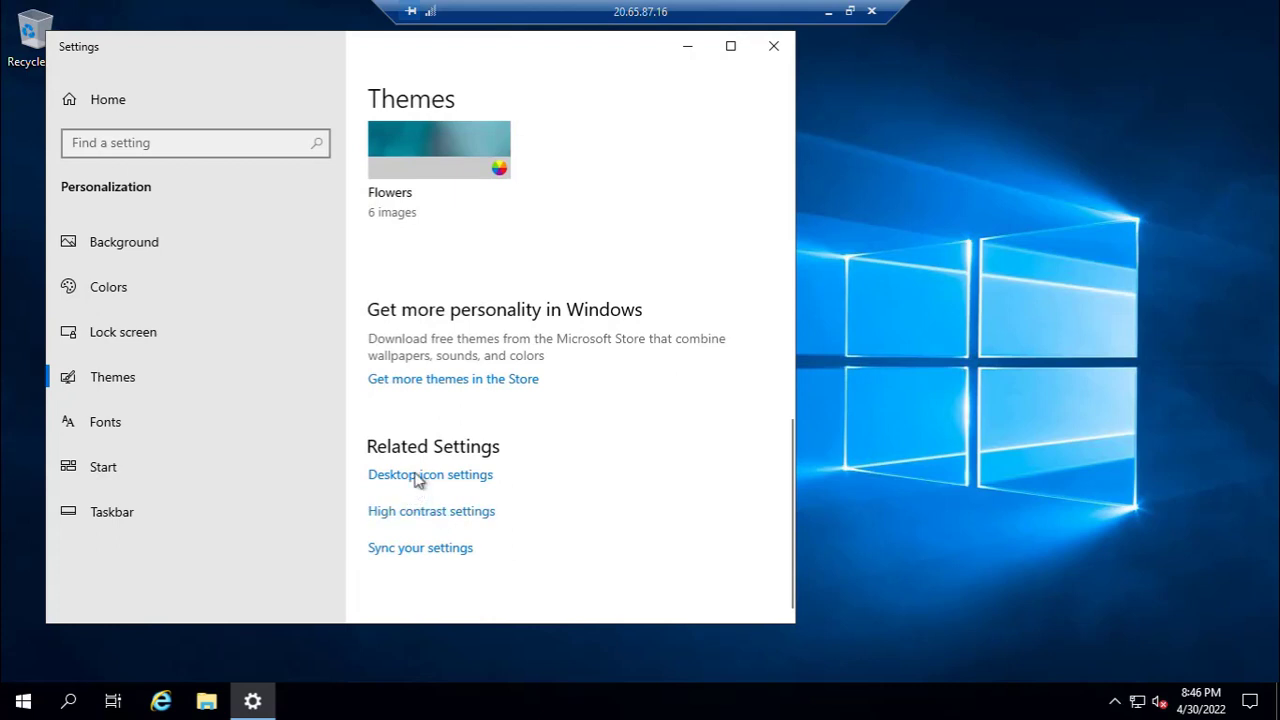
left_click(418, 477)
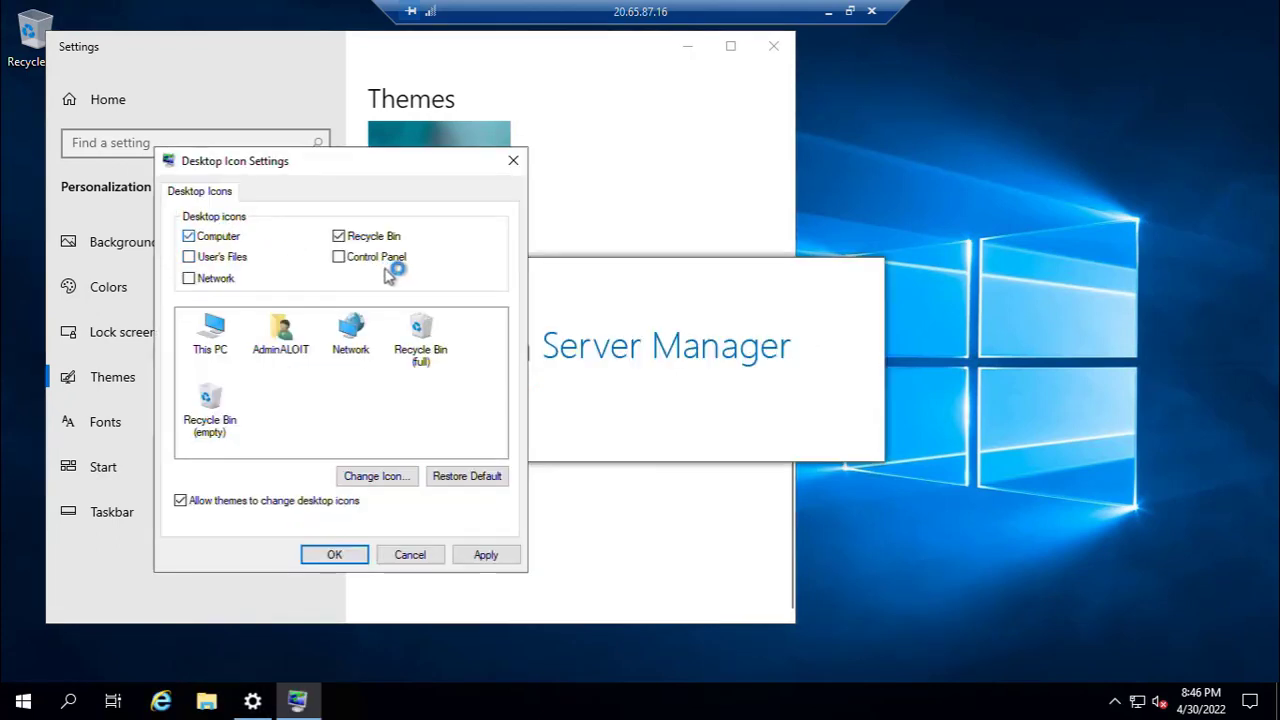
left_click(378, 260)
left_click(483, 557)
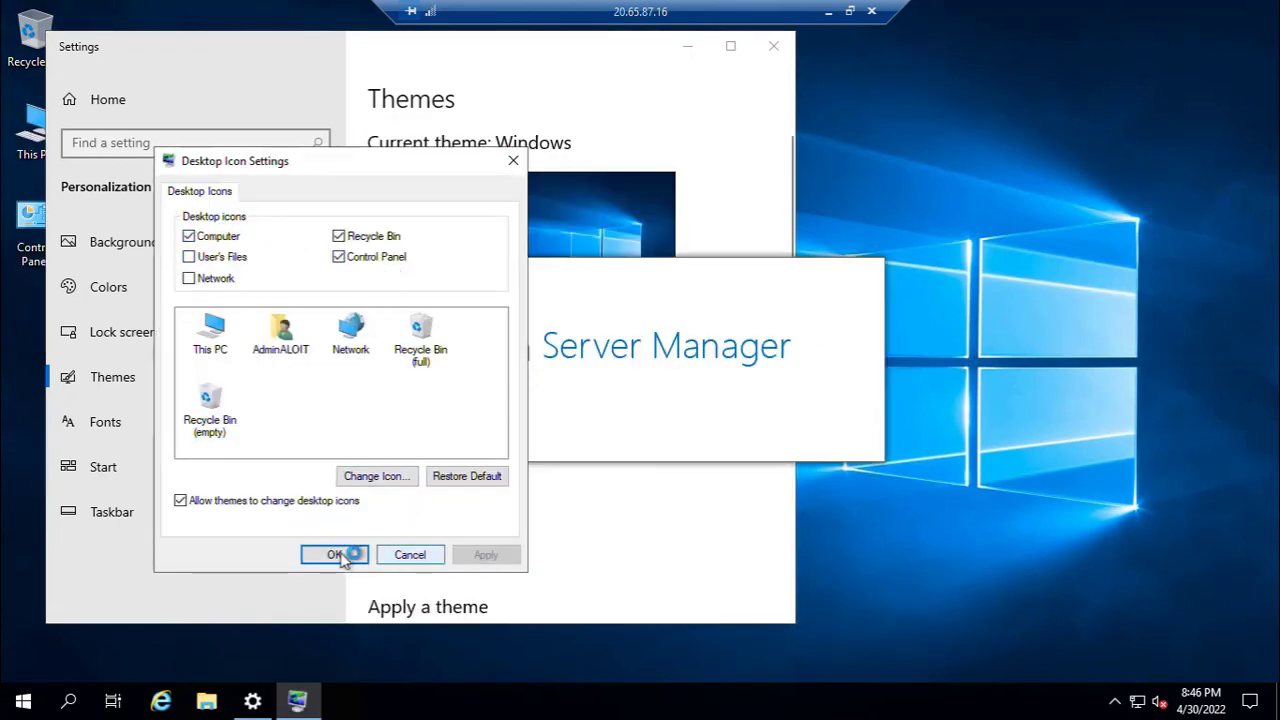
left_click(334, 555)
left_click(773, 46)
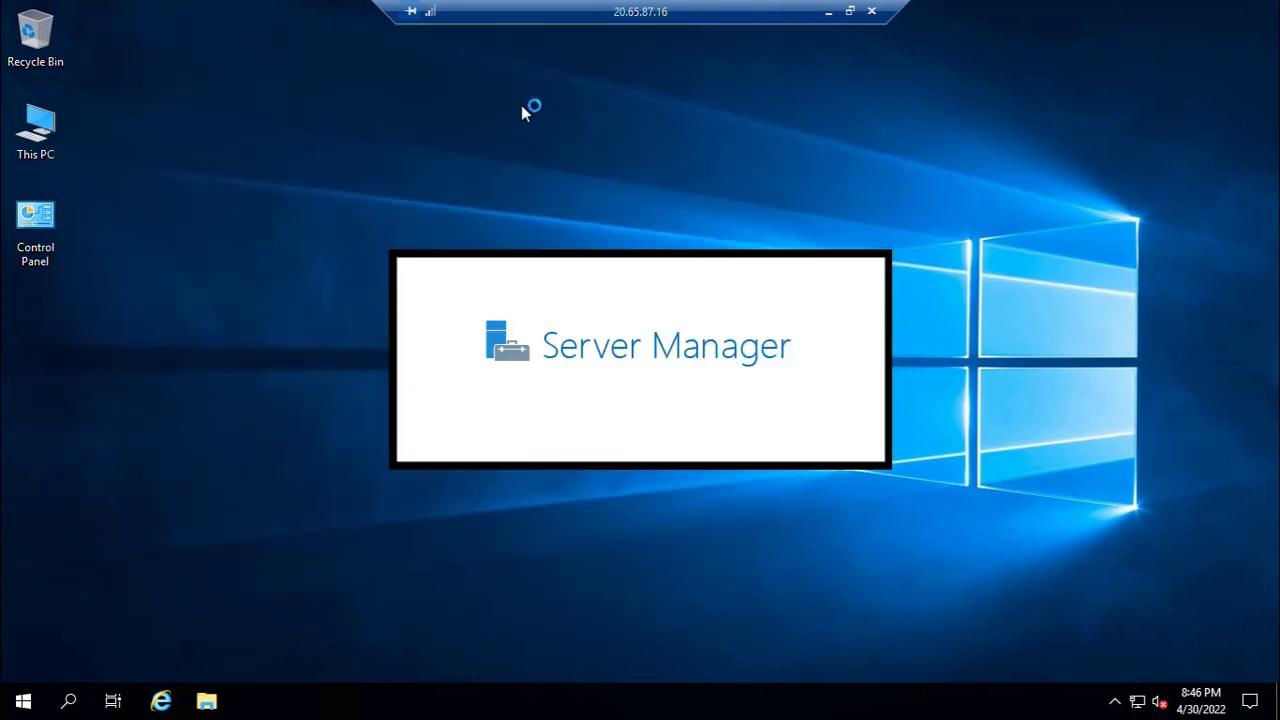
- Dismiss the Windows Admin Center message in Server Manager and minimize Server Manager
right_click(514, 98)
mouse_move(612, 131)
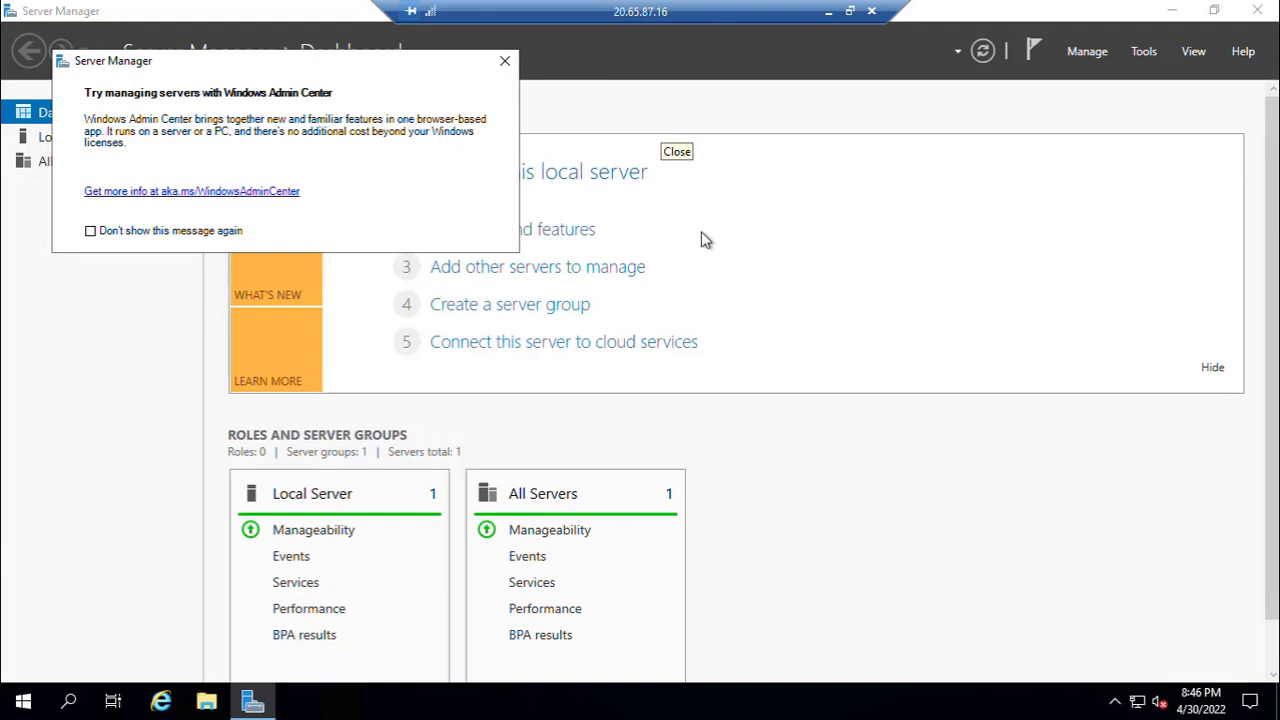
left_click(505, 61)
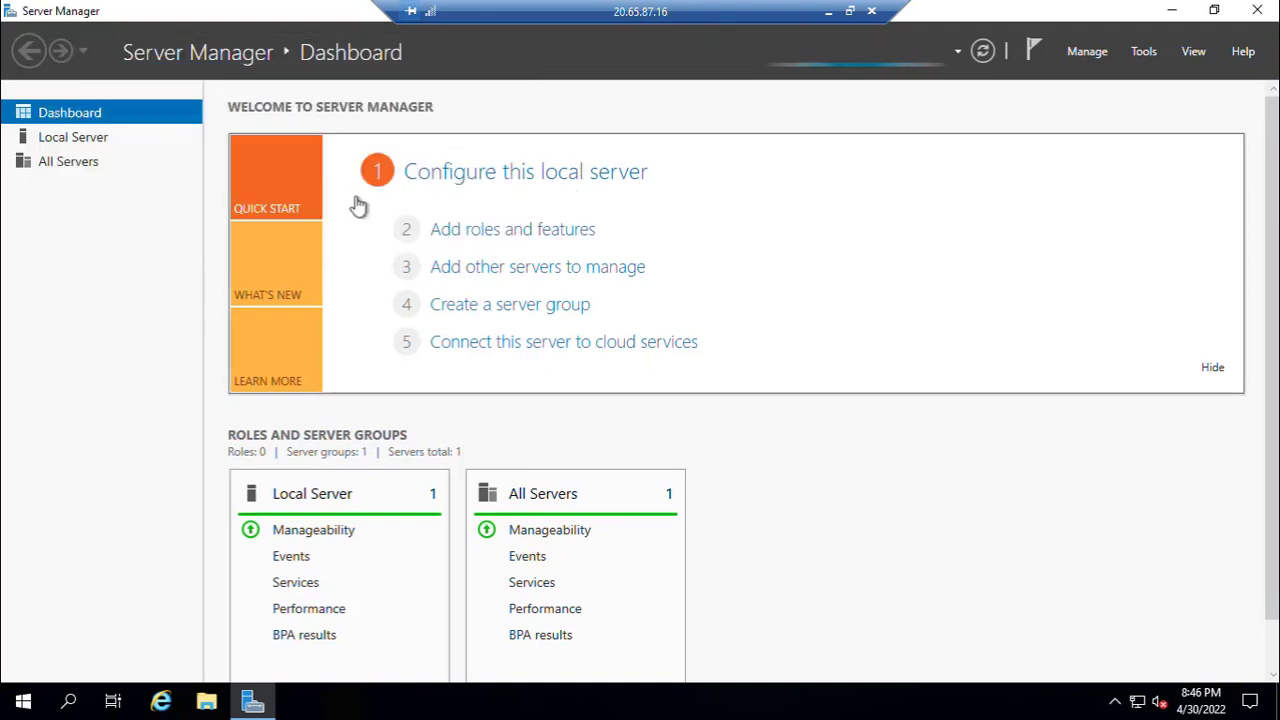
left_click(1173, 18)
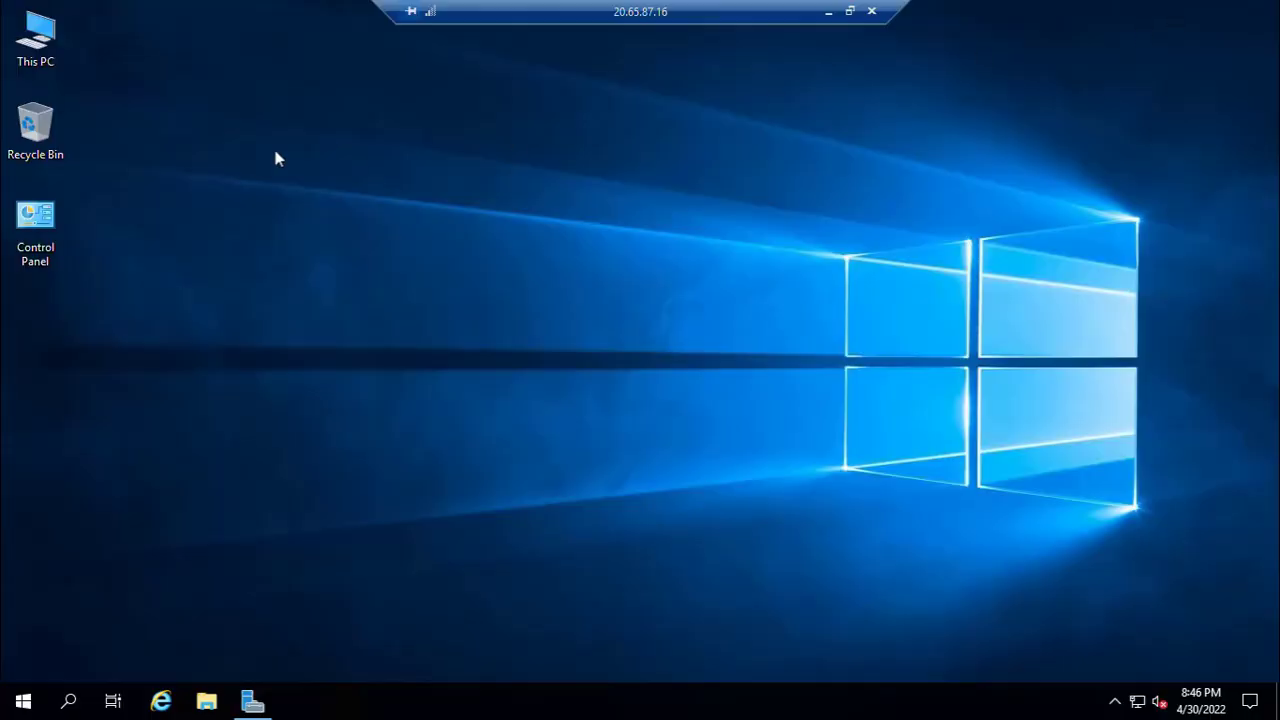
- Look over the remote computer's basic system properties and close the System window
right_click(10, 32)
left_click(65, 251)
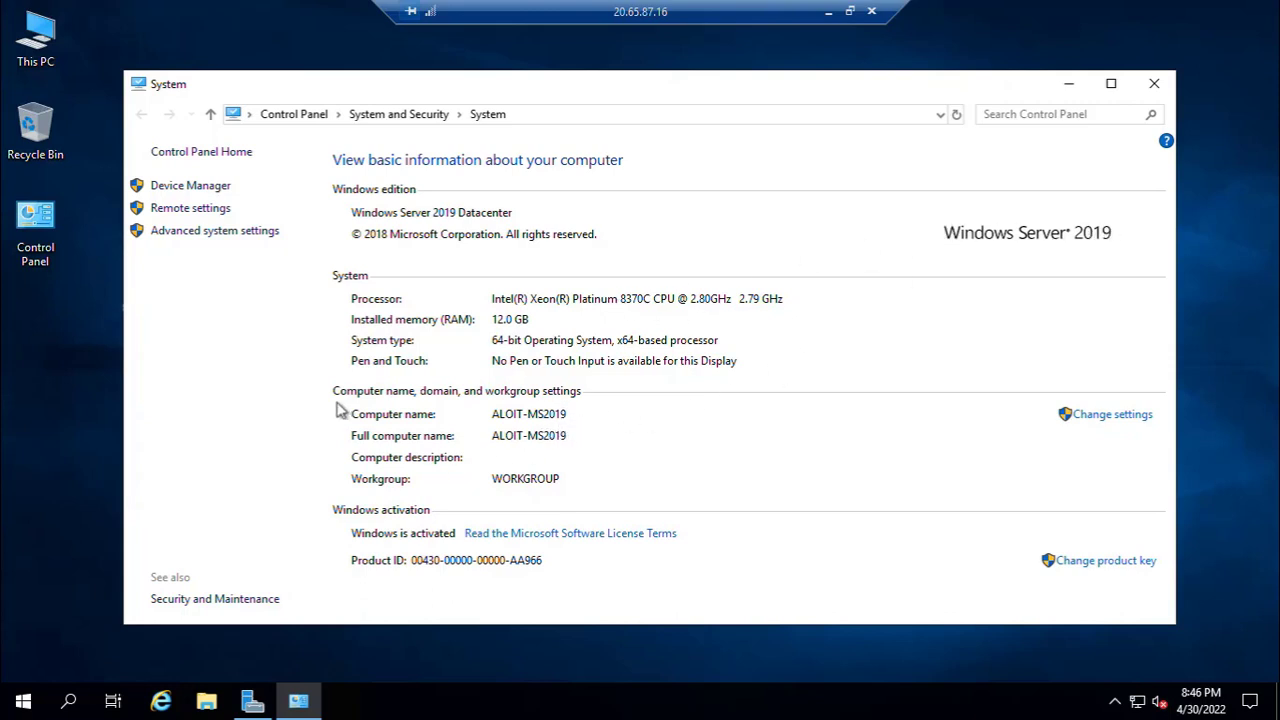
left_click(1155, 90)
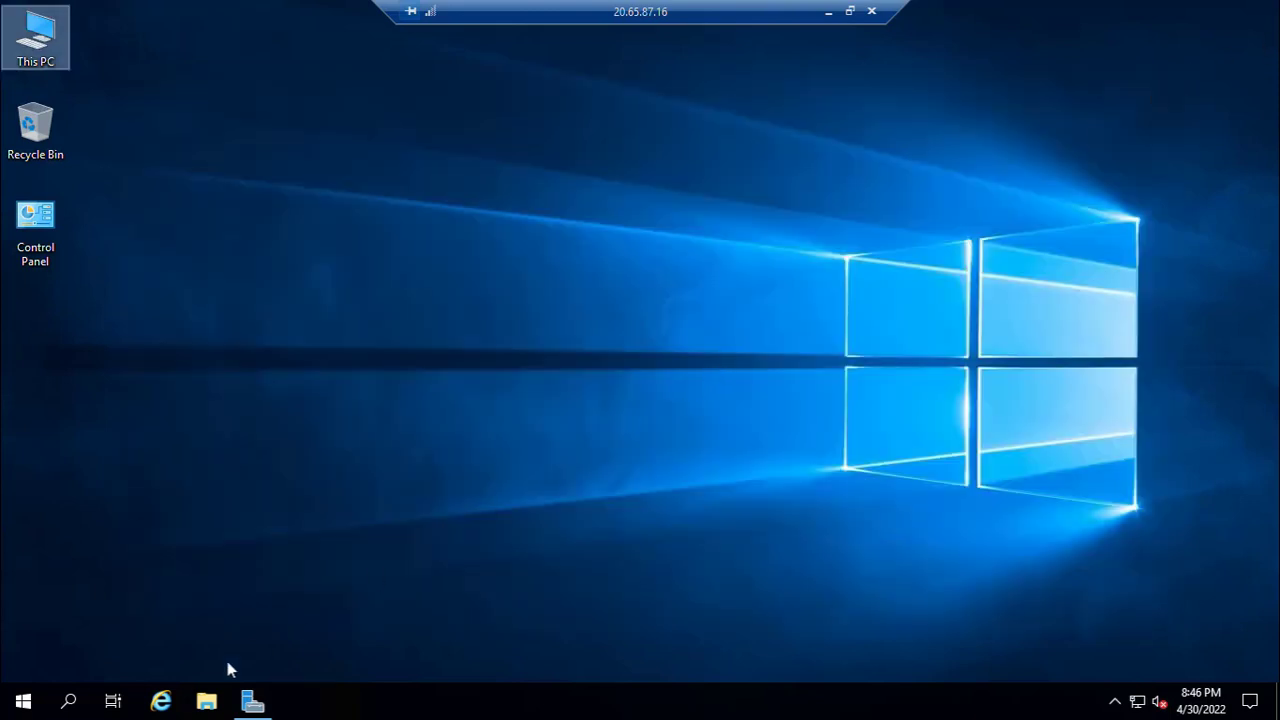
- Bring Server Manager back up, close it, and disconnect the remote desktop session
left_click(252, 702)
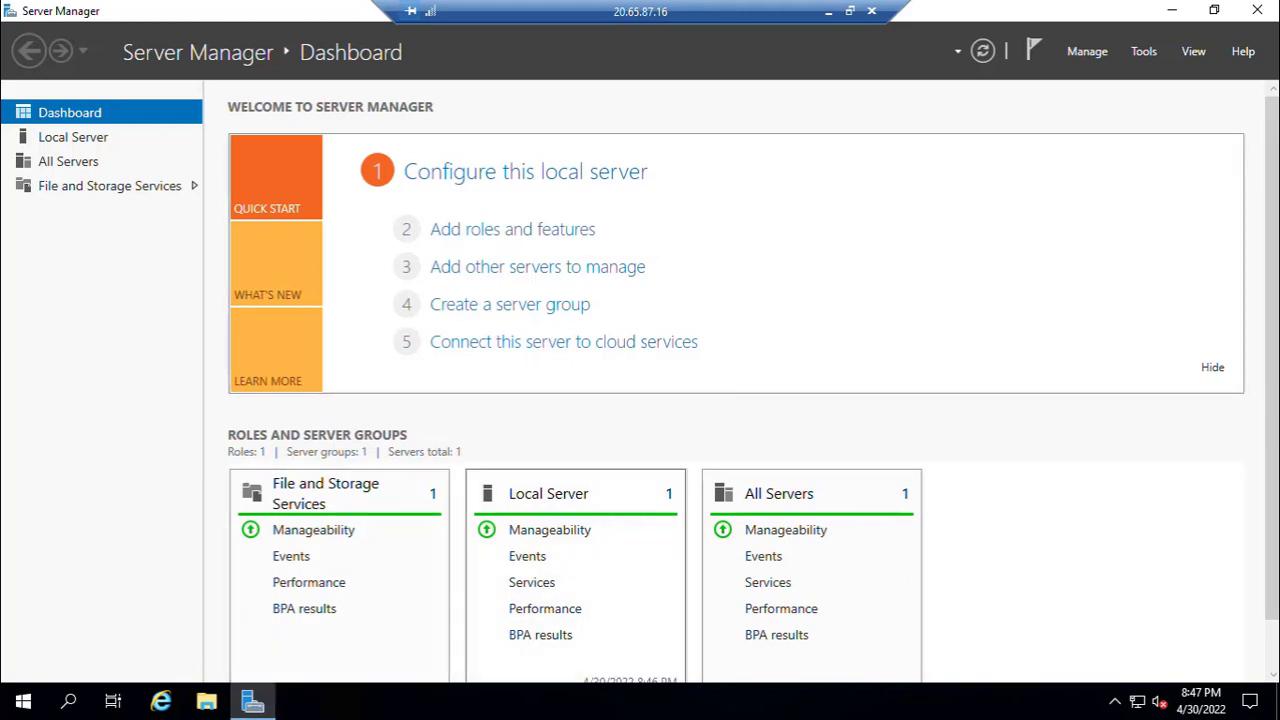
left_click(1268, 10)
left_click(871, 12)
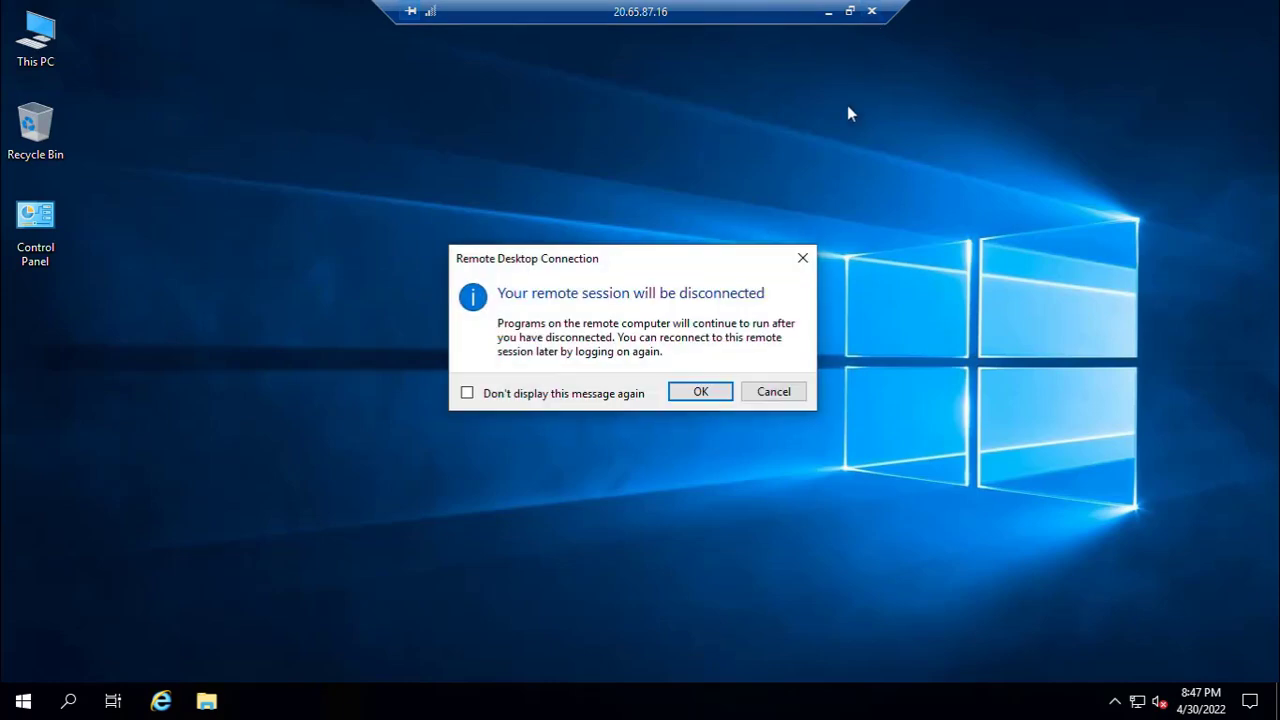
left_click(691, 393)
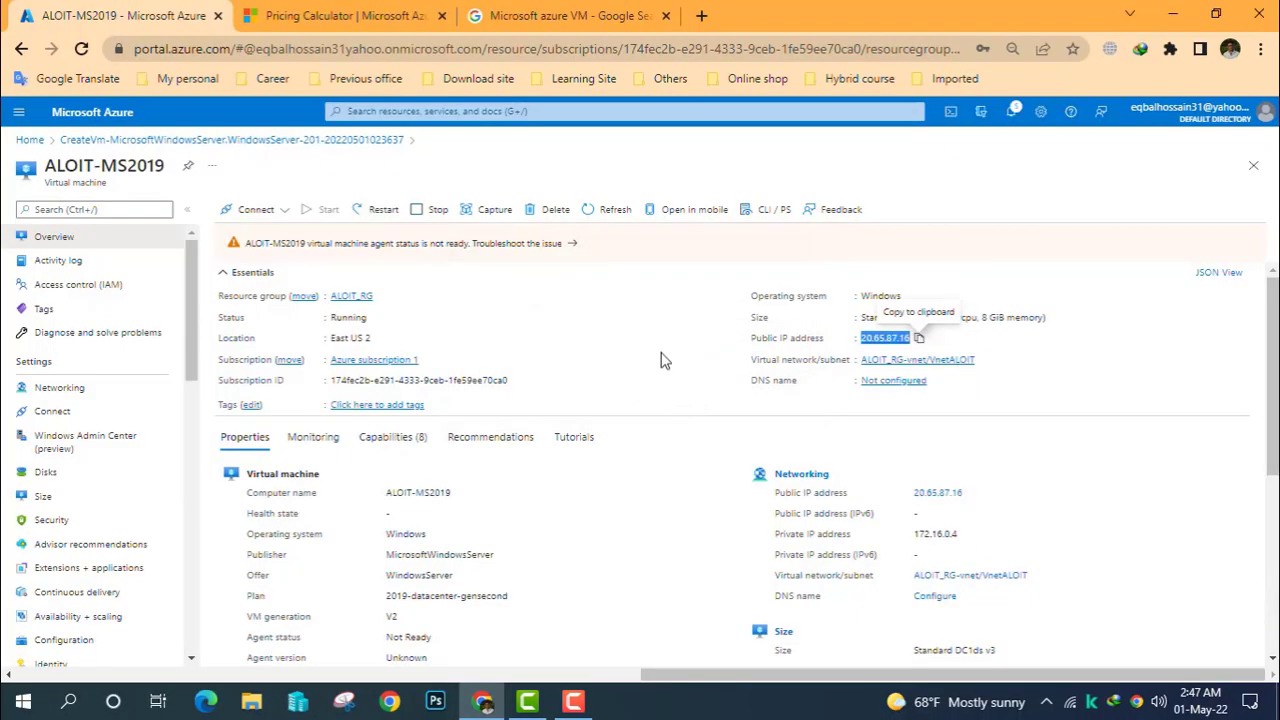
- Stop the ALOIT-MS2019 virtual machine in the Azure portal without reserving its public IP address
left_click(425, 209)
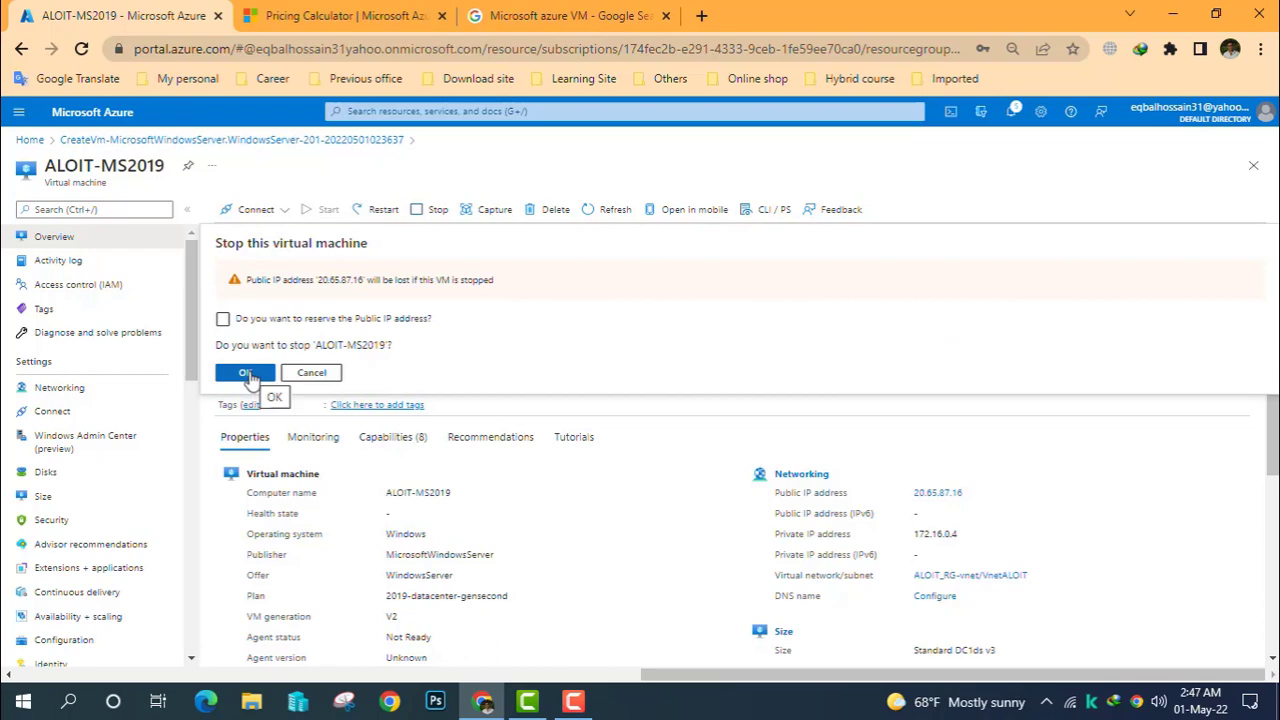
left_click(247, 374)
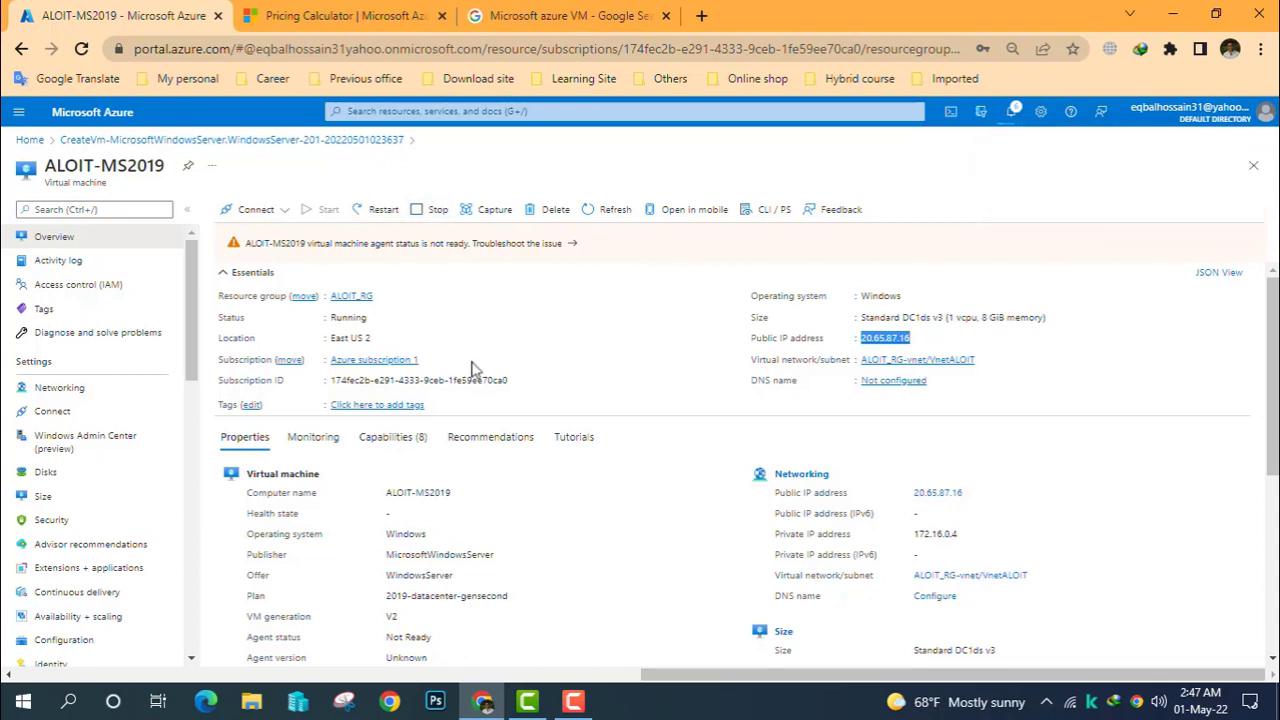
left_click(580, 705)
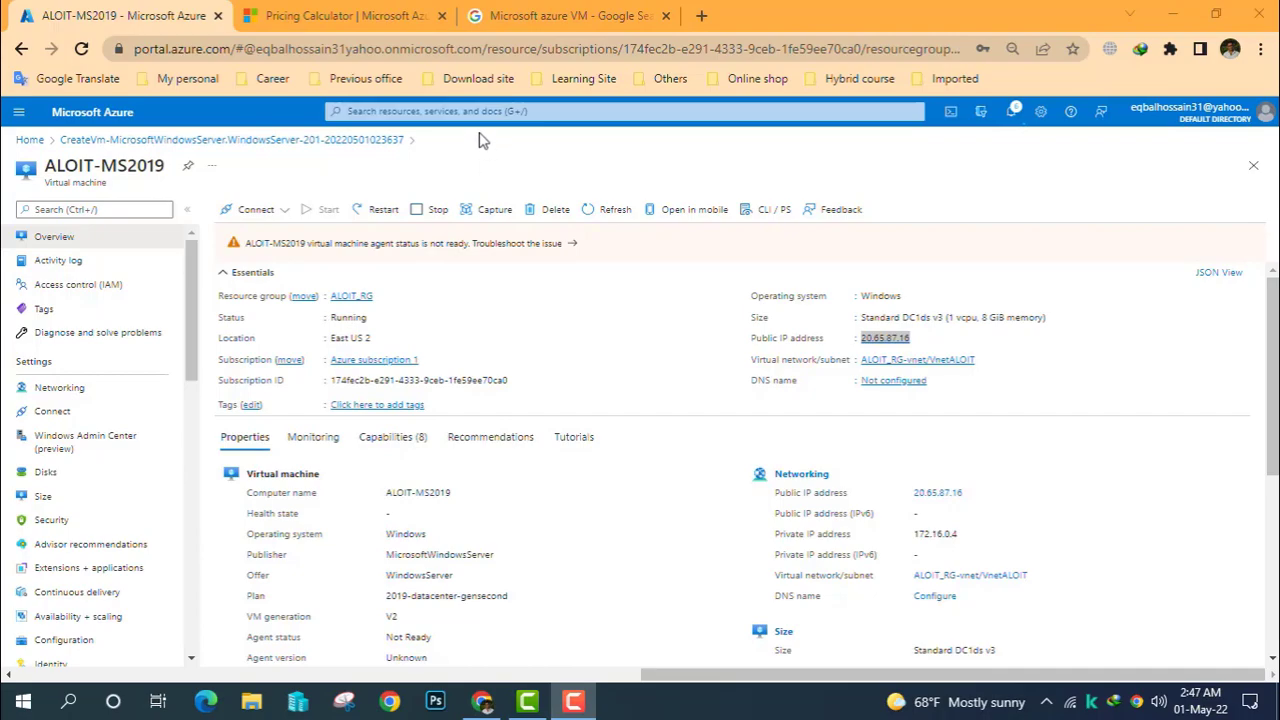